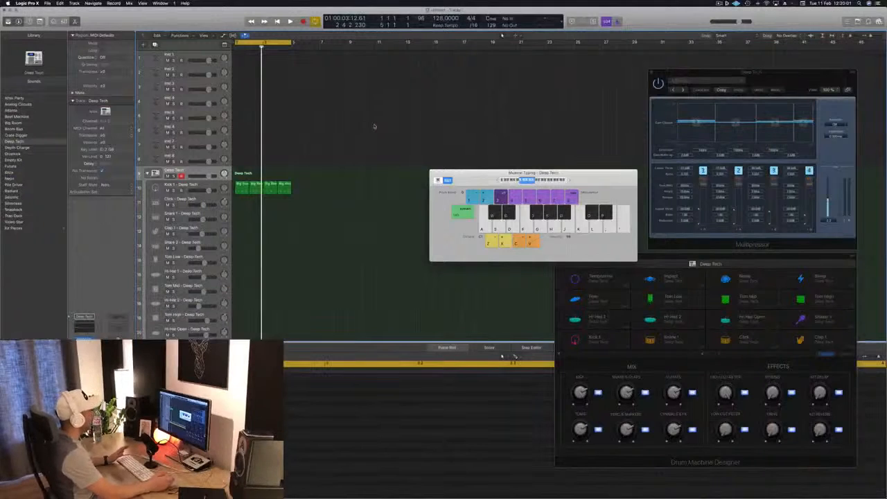
# Play the kick loop, select the Inst 1 track and bring its Alchemy synth into clear view.
pyautogui.press('space')
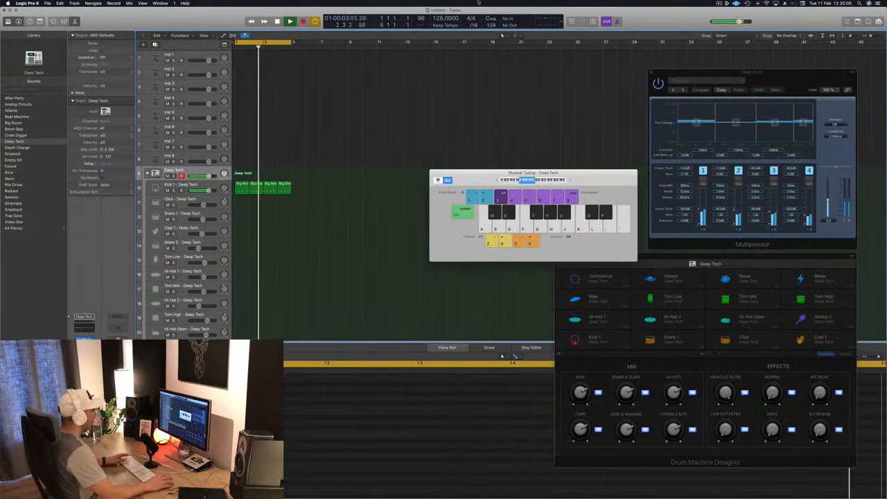
pyautogui.click(208, 54)
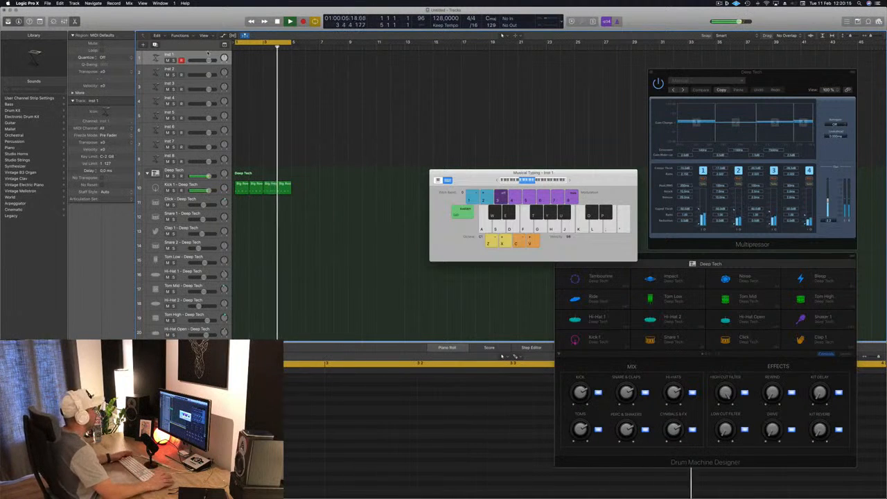
pyautogui.press('space')
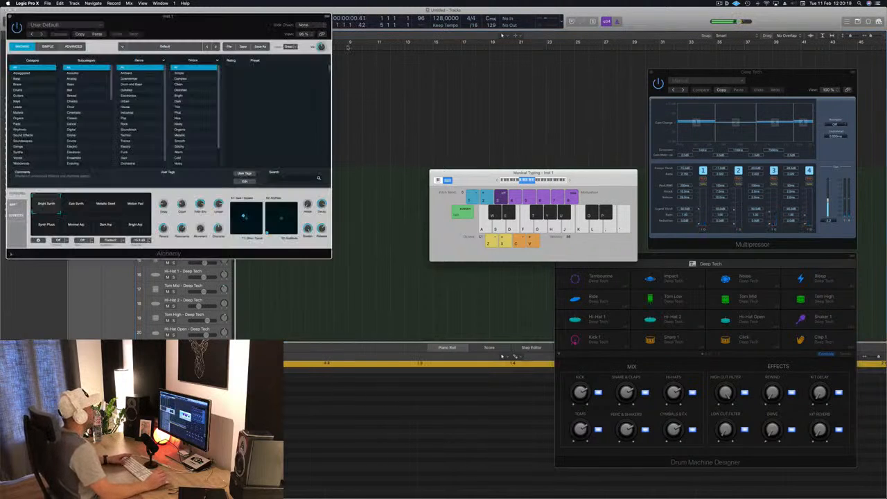
pyautogui.moveTo(215, 23); pyautogui.dragTo(526, 59)
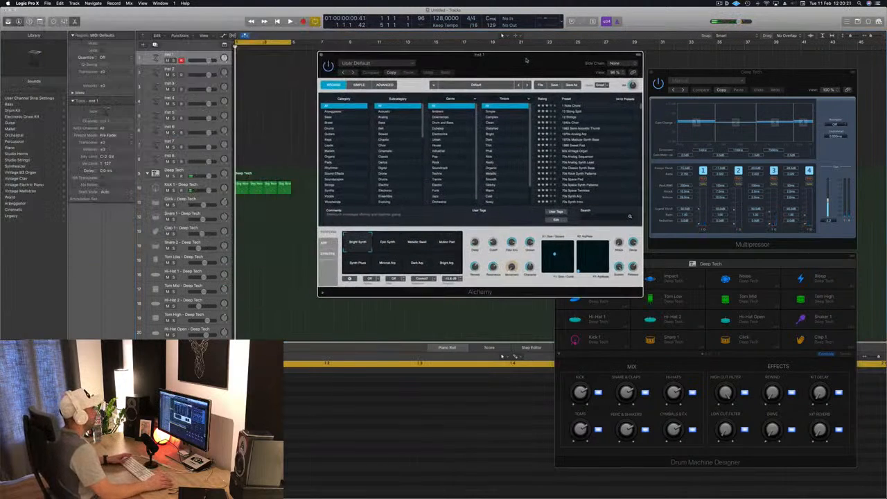
# Filter Alchemy's presets to the Bass category and load the Nimble Synth Bass preset.
pyautogui.click(330, 123)
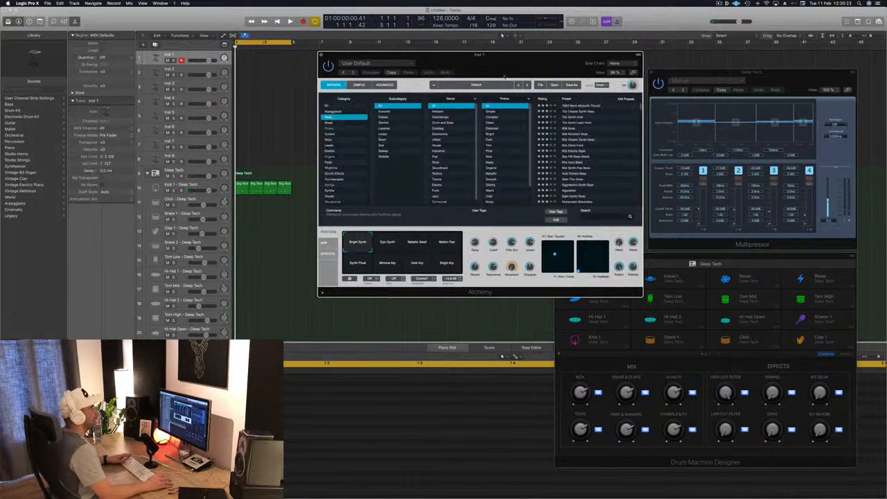
pyautogui.moveTo(553, 61); pyautogui.dragTo(539, 59)
pyautogui.scroll(-20, 584, 125)
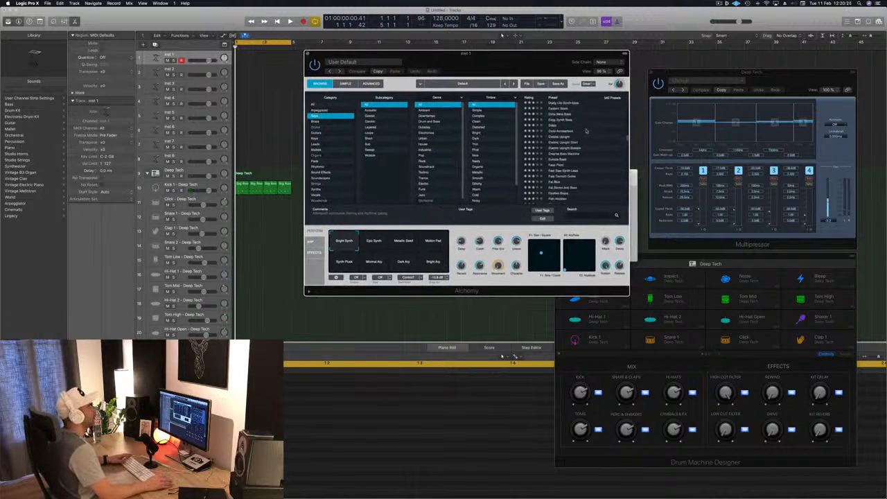
pyautogui.scroll(5, 586, 130)
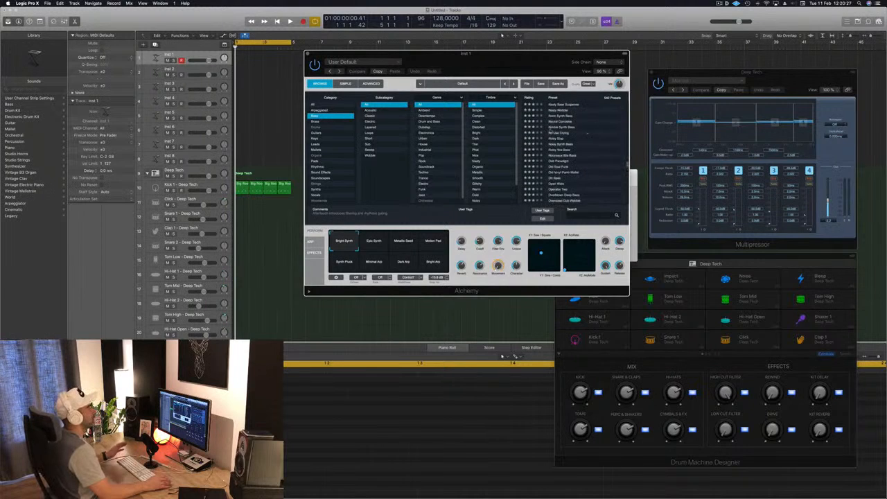
pyautogui.moveTo(526, 64); pyautogui.dragTo(624, 62)
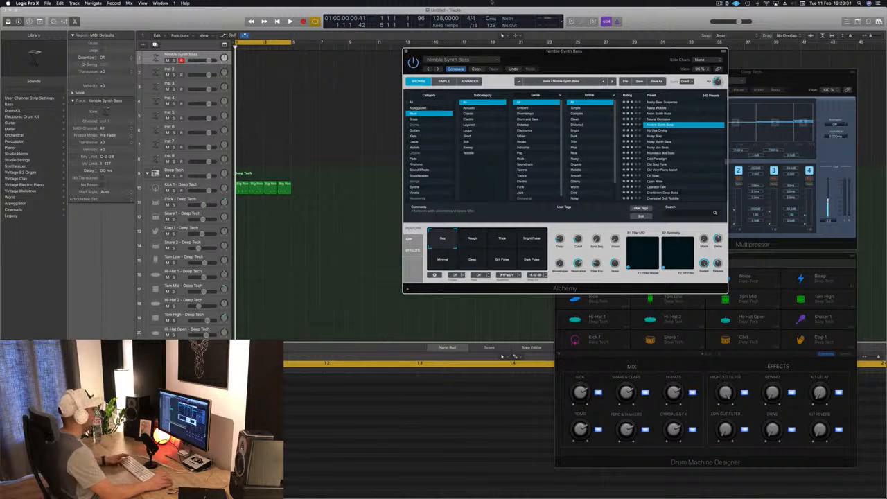
# Audition the Nimble Synth Bass sound with Musical Typing over the kick loop, arranging the Alchemy and keyboard windows side by side.
pyautogui.click(195, 58)
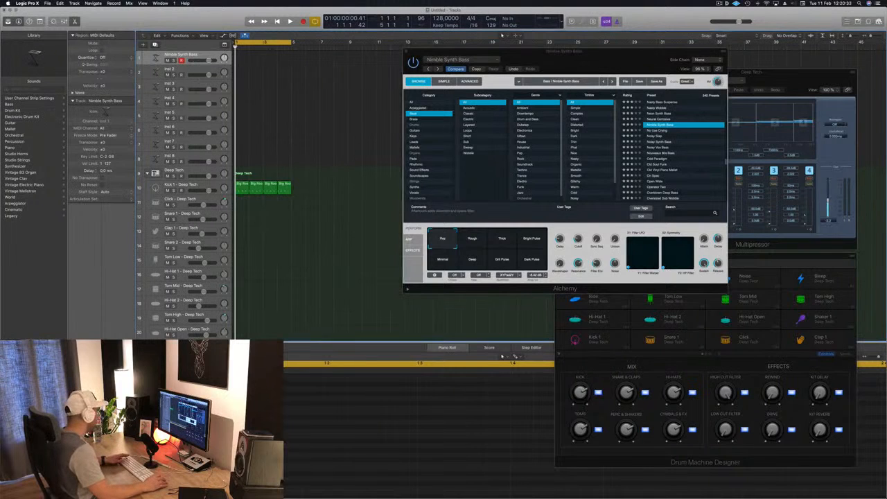
pyautogui.press('space')
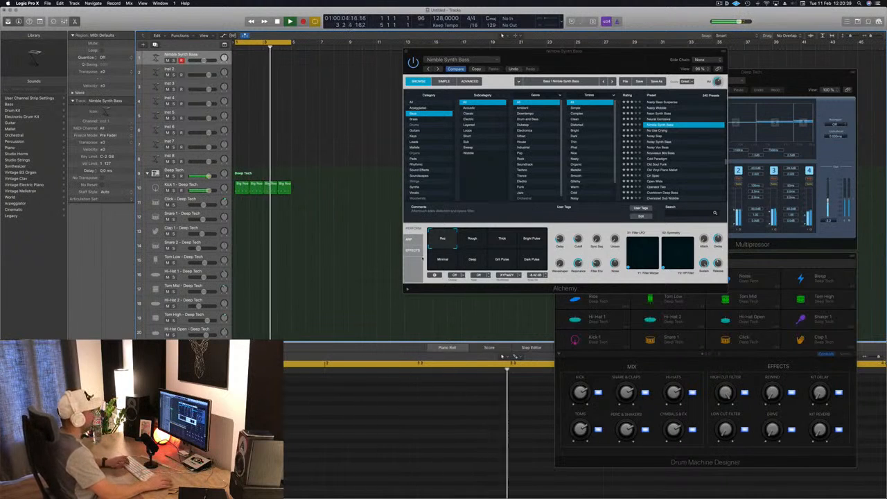
pyautogui.click(625, 80)
pyautogui.moveTo(624, 68); pyautogui.dragTo(422, 128)
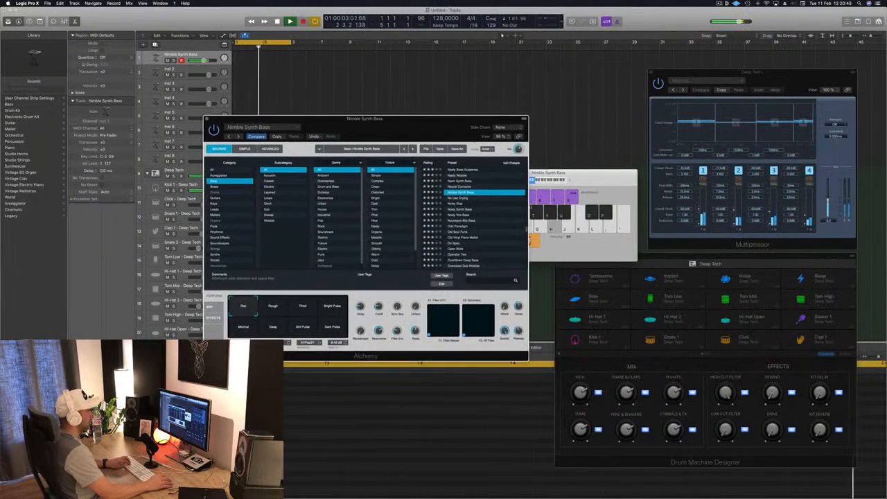
pyautogui.click(555, 173)
pyautogui.moveTo(485, 173); pyautogui.dragTo(646, 125)
pyautogui.press('f')
pyautogui.press('s')
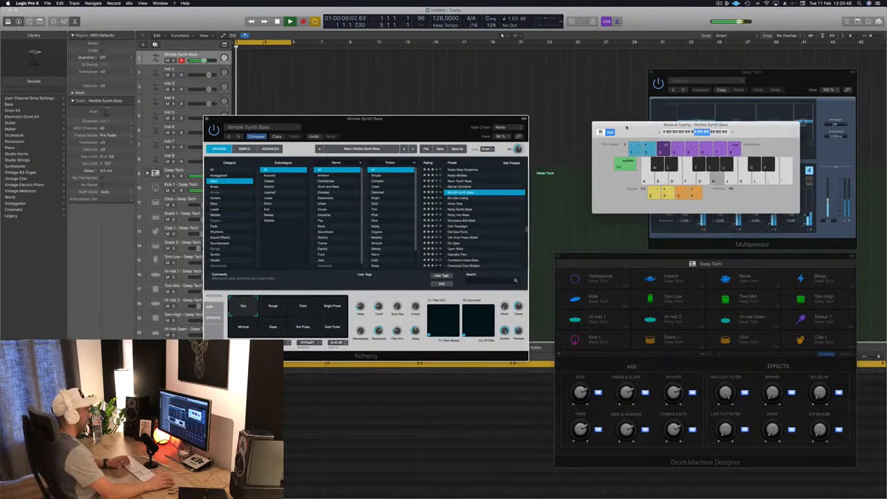
# Try the No Use Crying and Noisy Vox Bass presets and load Nouveaux 80s Bass.
pyautogui.click(458, 199)
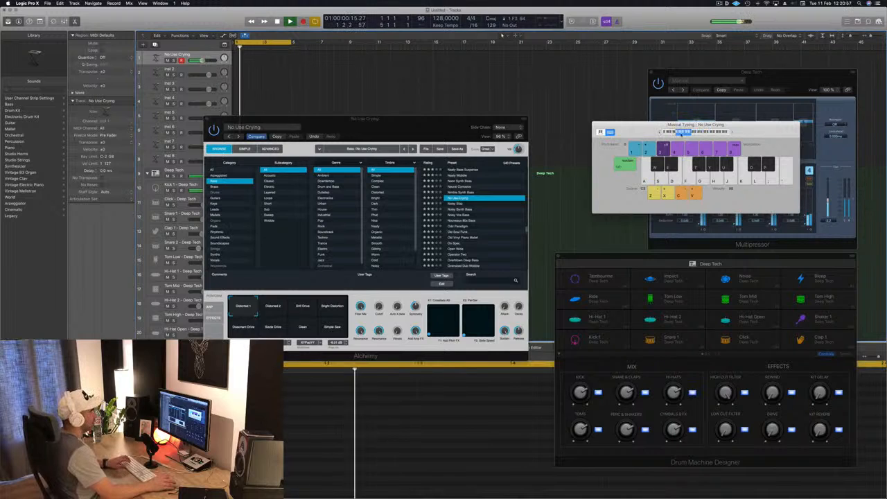
pyautogui.click(463, 215)
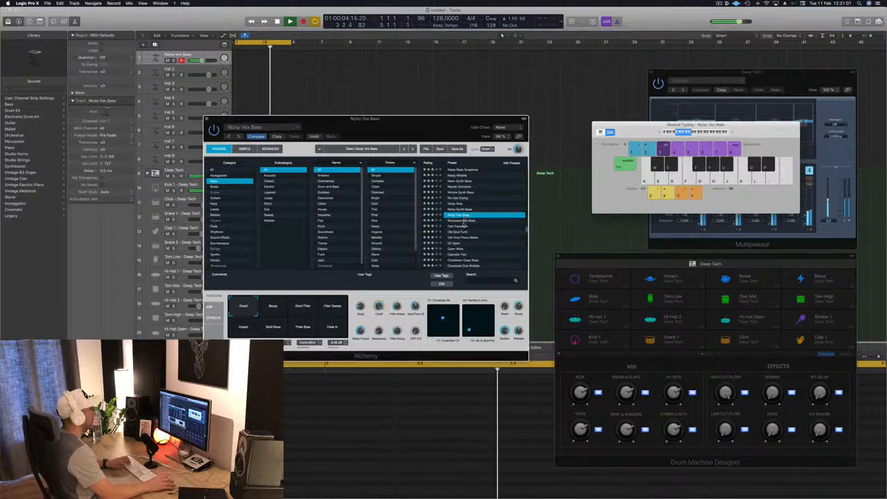
pyautogui.click(463, 222)
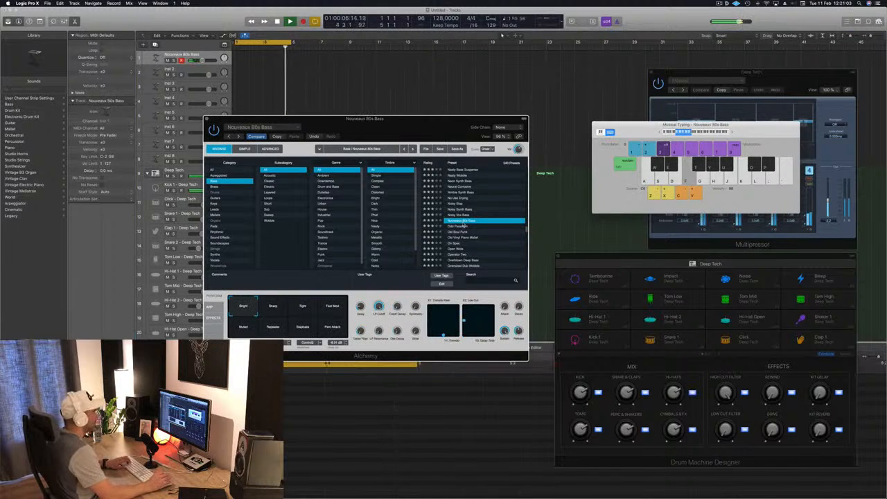
# Shift the Musical Typing keyboard to a higher octave and audition notes on the Nouveaux 80s Bass sound.
pyautogui.press("'")
pyautogui.click(696, 133)
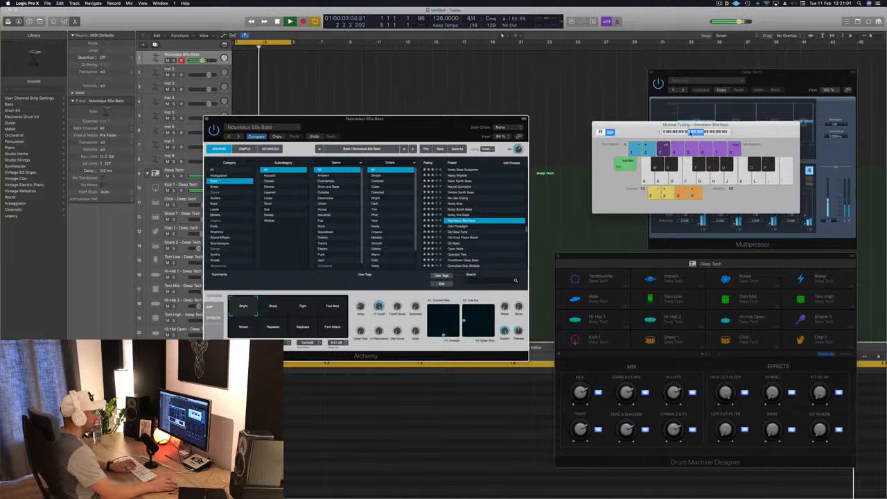
pyautogui.press('l')
pyautogui.press('l')
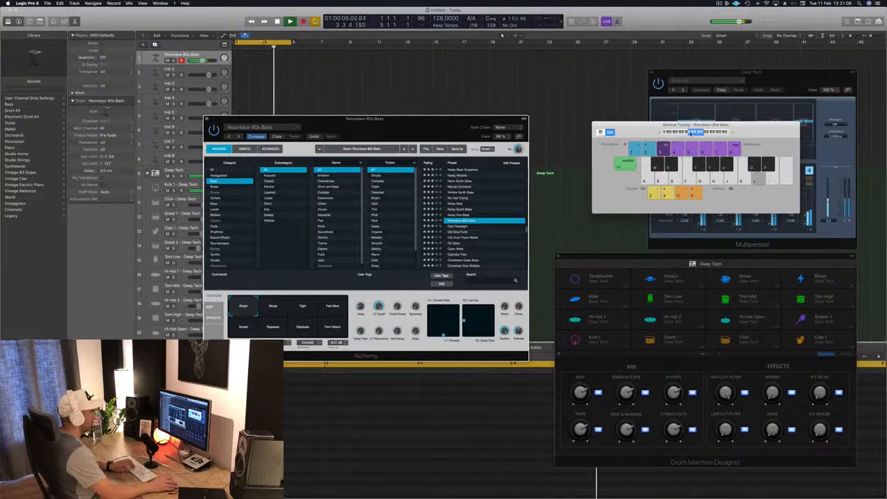
pyautogui.press('k')
pyautogui.press('k')
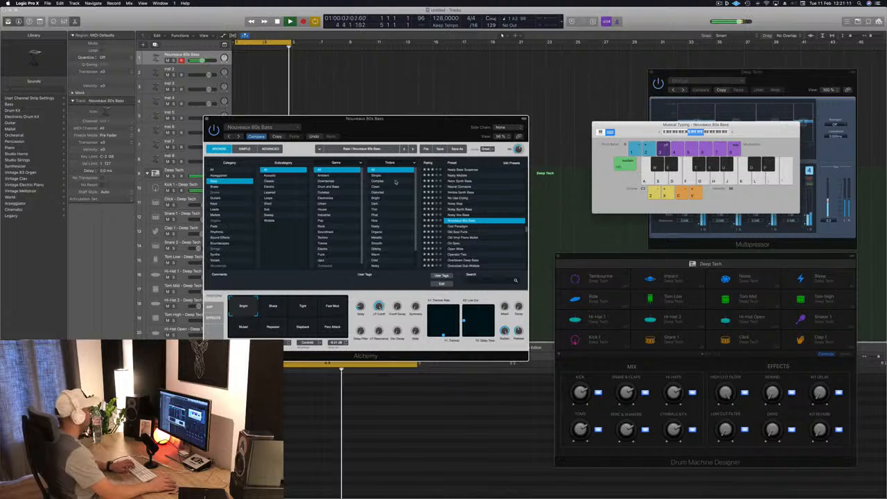
# Compare the Sharp, Tight, Fast Mod, Repeater, Slapback and Perc Attack variations of the bass preset and choose Muted.
pyautogui.click(273, 307)
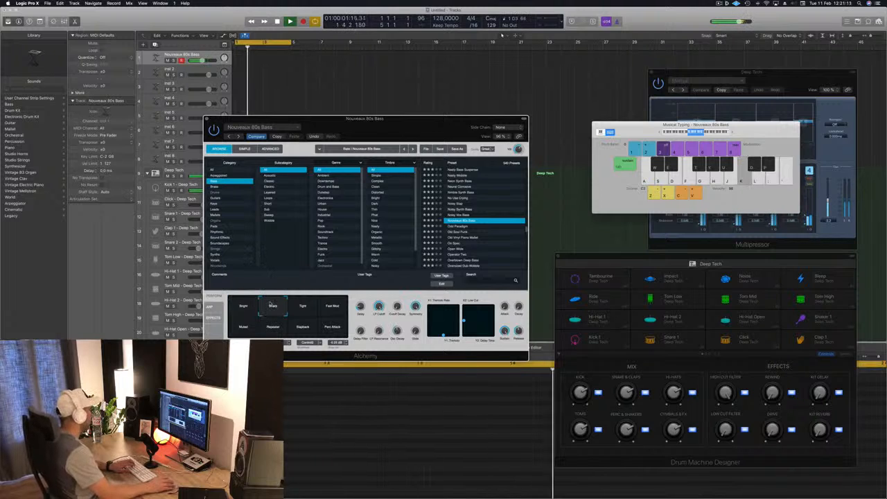
pyautogui.click(304, 312)
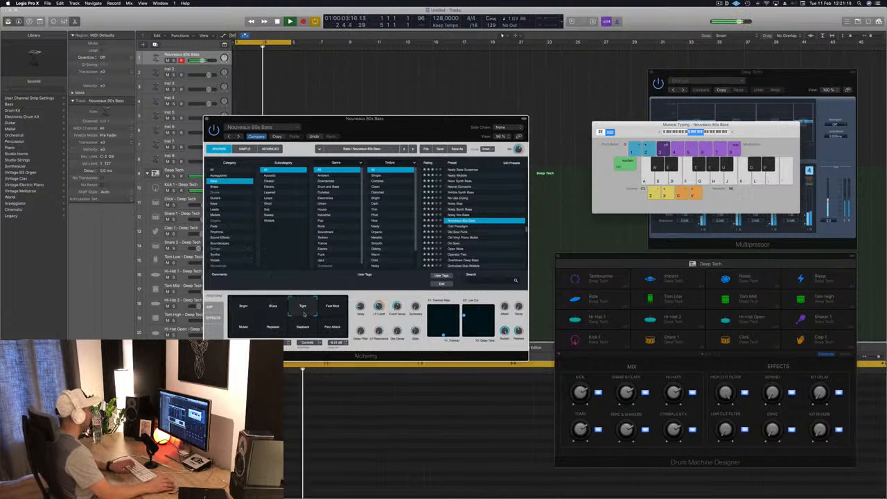
pyautogui.click(325, 312)
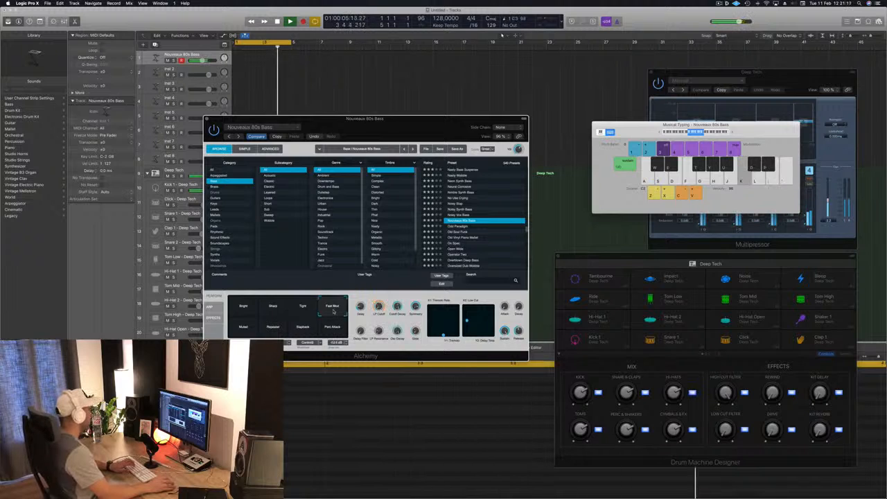
pyautogui.click(274, 327)
pyautogui.click(303, 327)
pyautogui.click(331, 329)
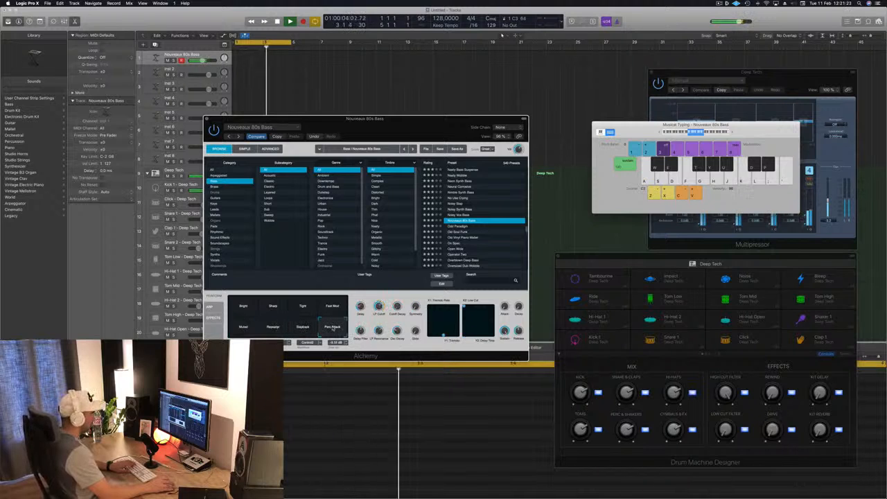
pyautogui.click(243, 327)
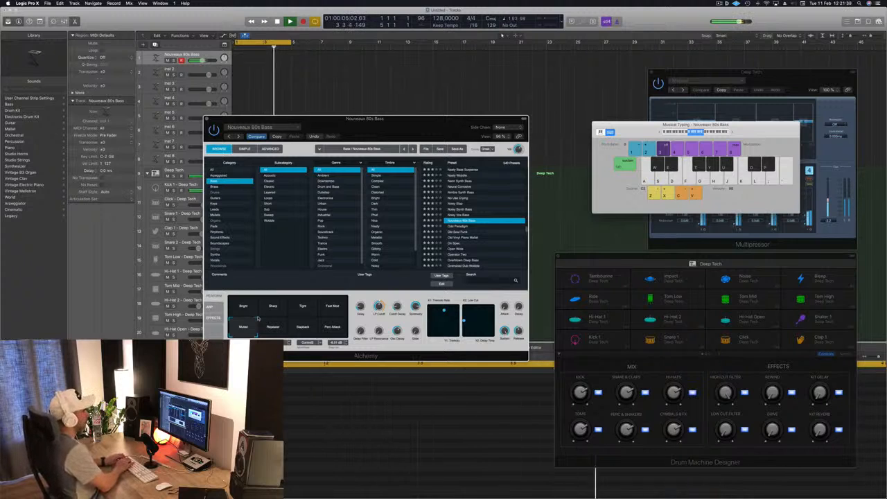
# Record a bass line on the Nouveaux 80s Bass track by playing repeated low notes and a higher closing note.
pyautogui.press('r')
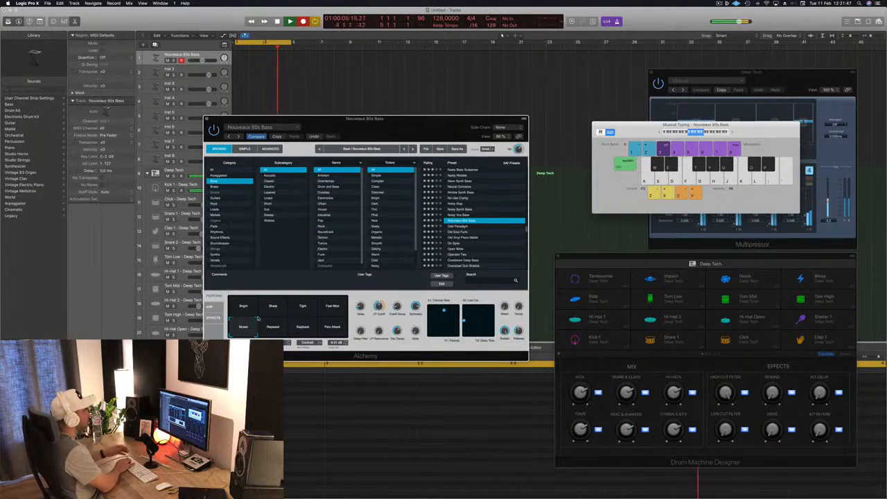
pyautogui.press('d')
pyautogui.press('d')
pyautogui.press('d')
pyautogui.press('d')
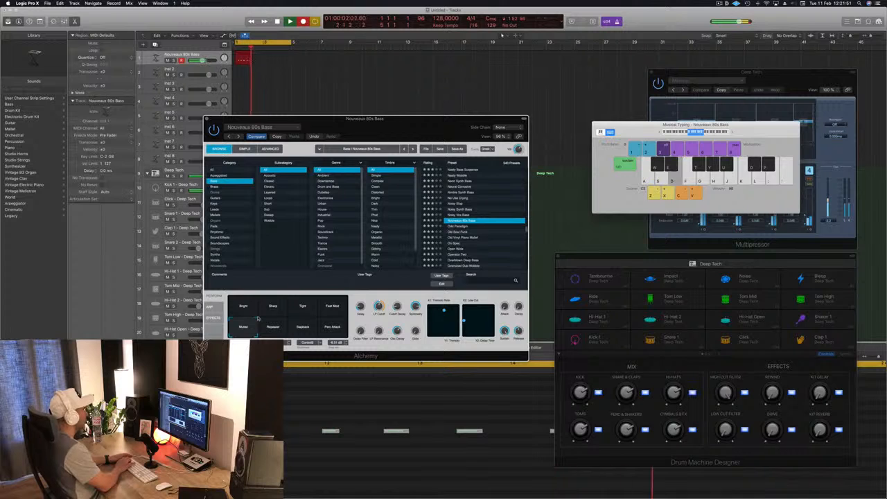
pyautogui.press('g')
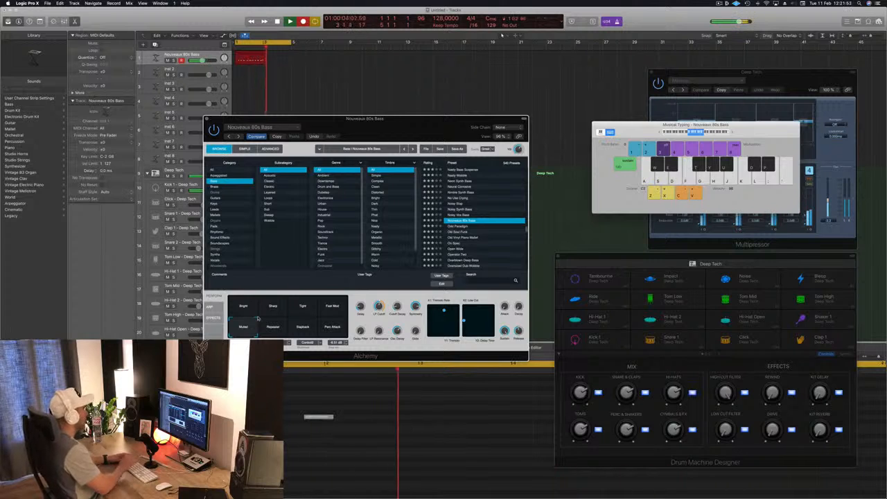
pyautogui.press('space')
# Move the recorded bass notes earlier in the Piano Roll to line up with the beat, and nudge the last note slightly later.
pyautogui.hscroll(-5, 357, 459)
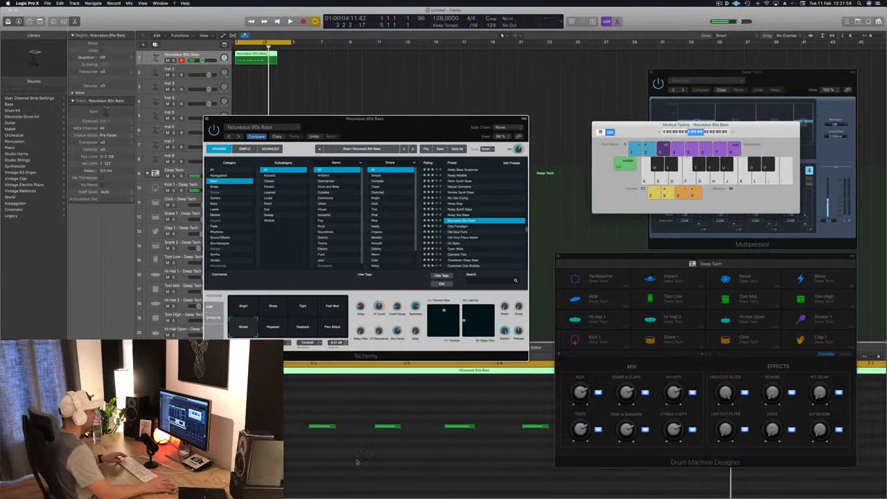
pyautogui.scroll(-3, 317, 459)
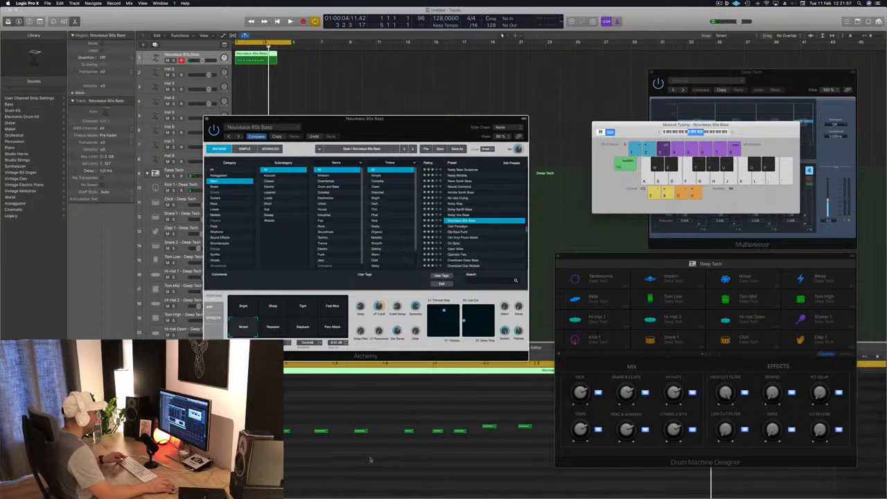
pyautogui.scroll(-3, 350, 462)
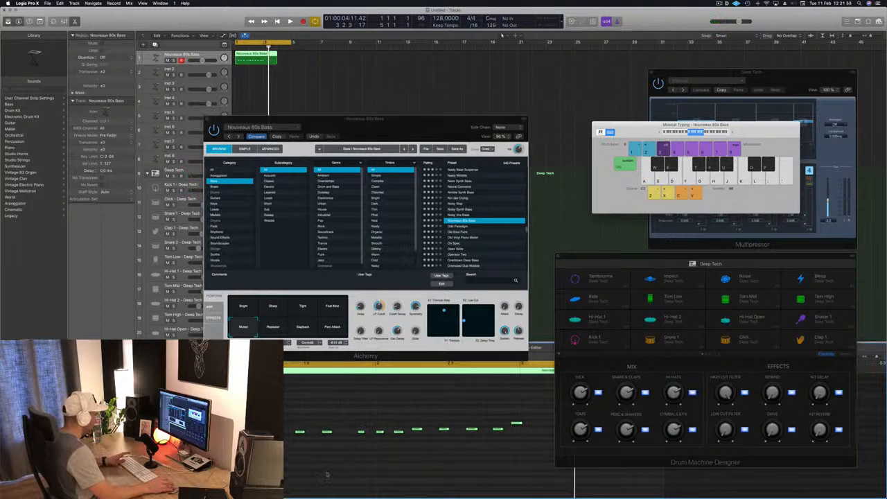
pyautogui.press('Return')
pyautogui.press('space')
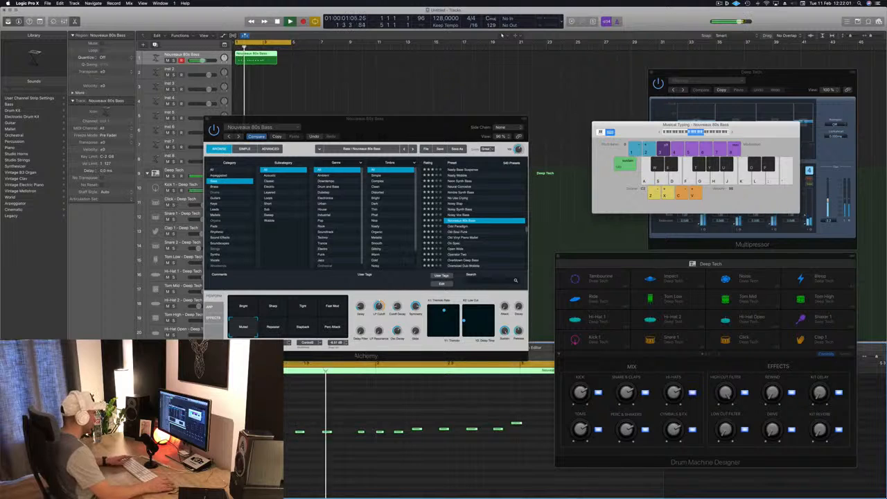
pyautogui.moveTo(270, 431); pyautogui.dragTo(235, 431)
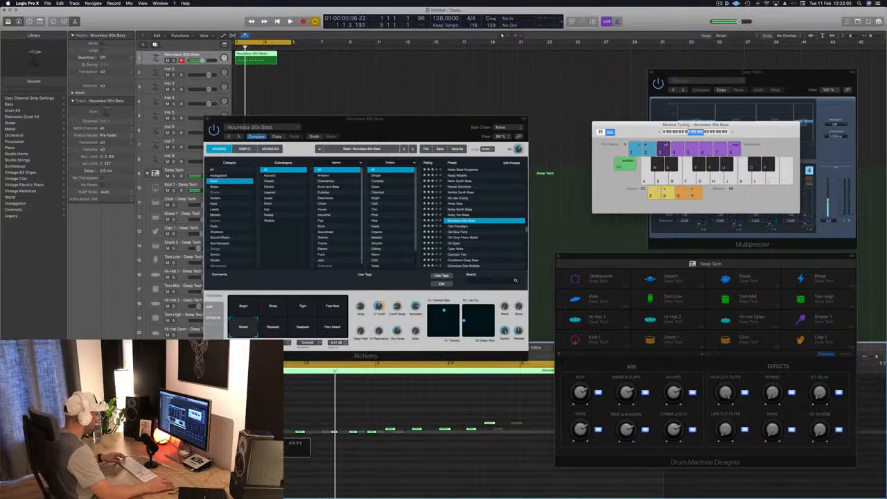
pyautogui.press('space')
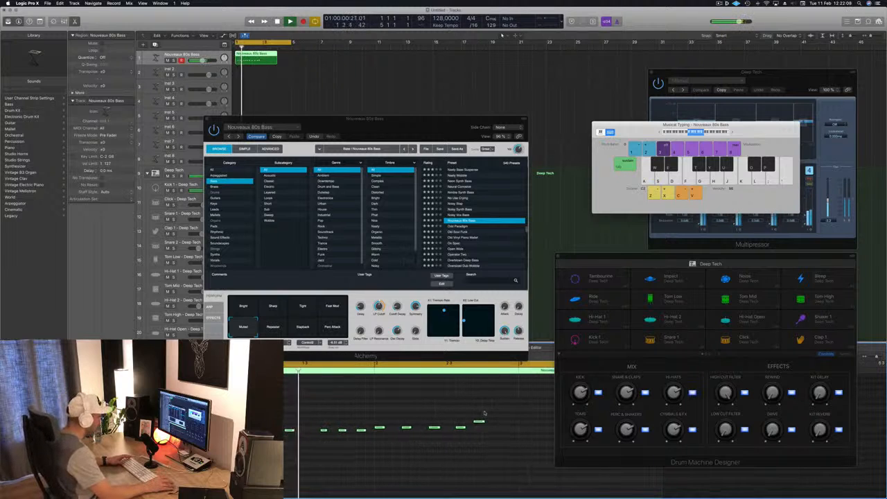
pyautogui.moveTo(479, 423); pyautogui.dragTo(486, 421)
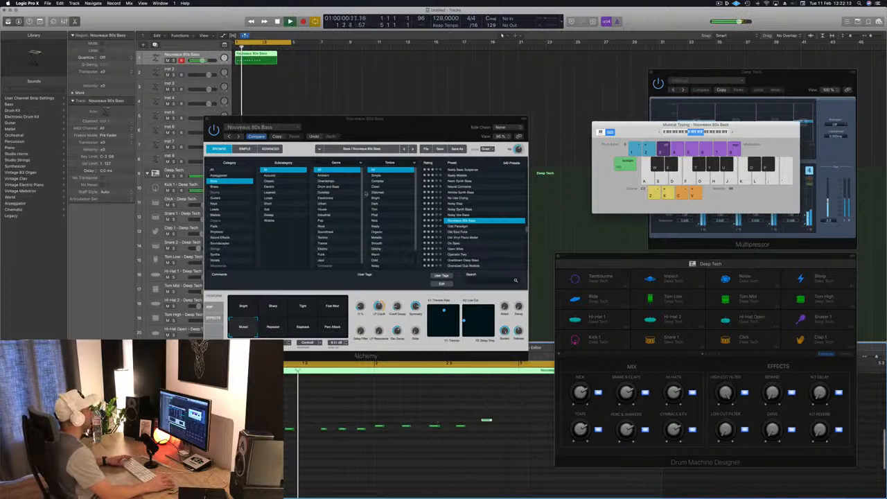
# Trim the bass region to end at bar 3 and repeat it once up to bar 5.
pyautogui.keyDown('super'); pyautogui.click(264, 61); pyautogui.keyUp('super')
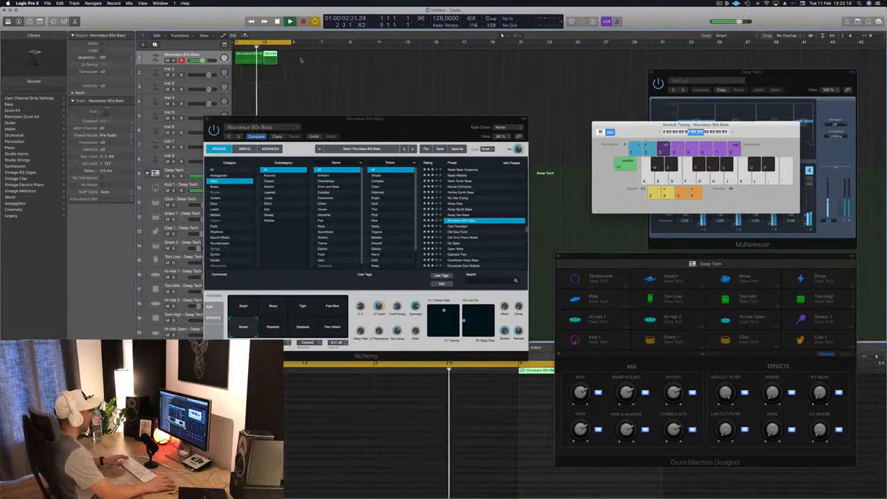
pyautogui.press('Delete')
pyautogui.press('super+z')
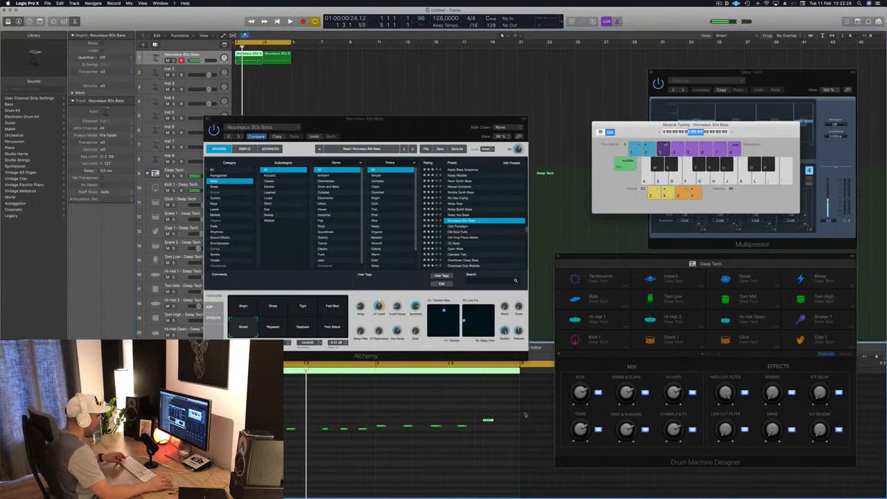
# Copy the high closing note about half a beat later in both bass regions and play the loop.
pyautogui.moveTo(488, 420); pyautogui.dragTo(508, 421)
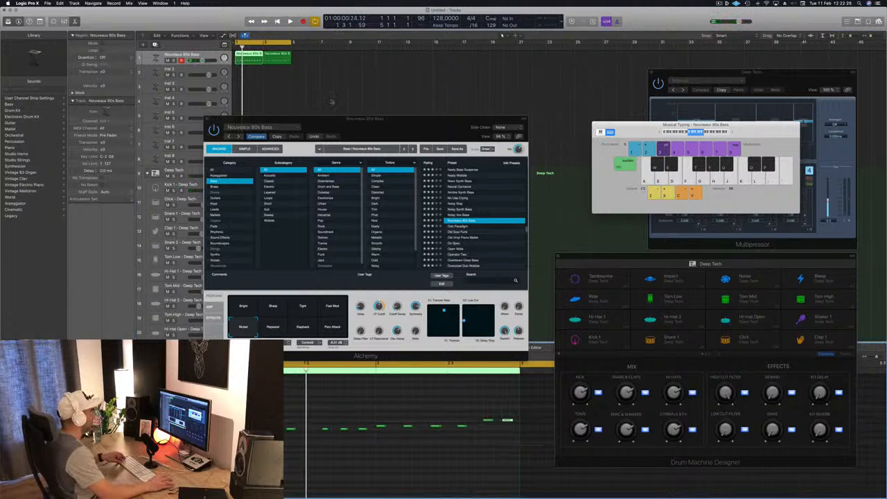
pyautogui.click(281, 54)
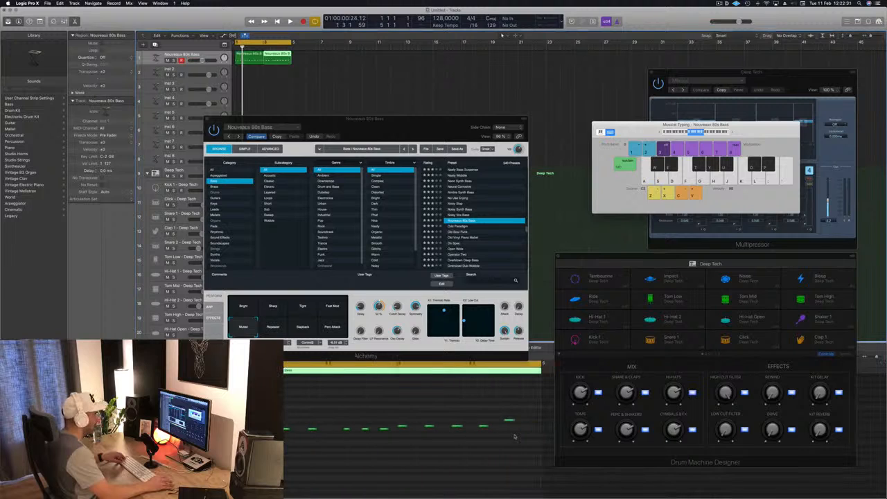
pyautogui.moveTo(511, 423); pyautogui.dragTo(531, 423)
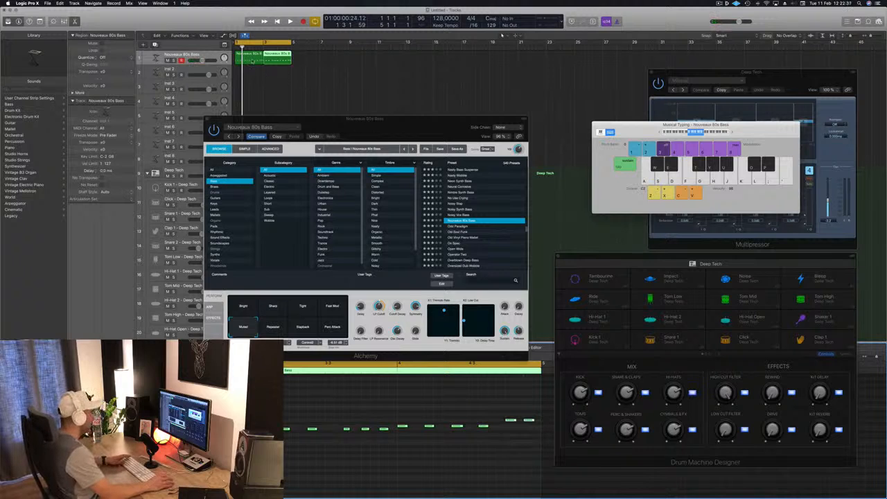
pyautogui.click(252, 61)
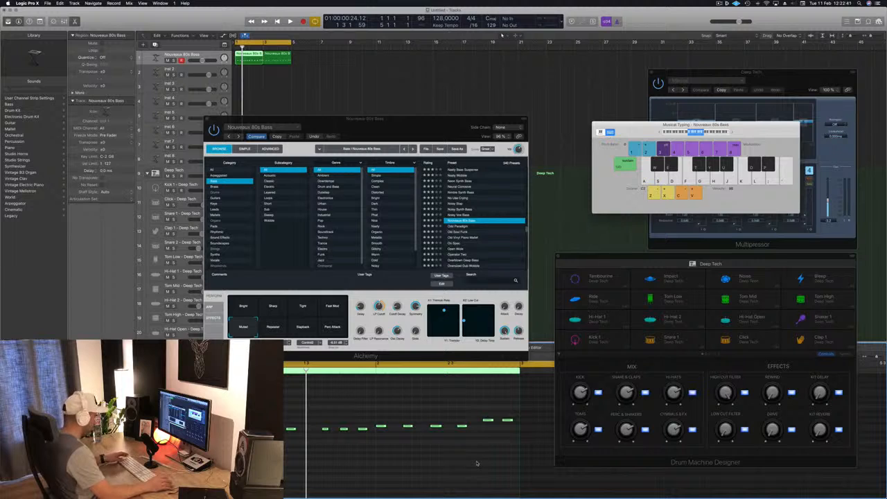
pyautogui.press('space')
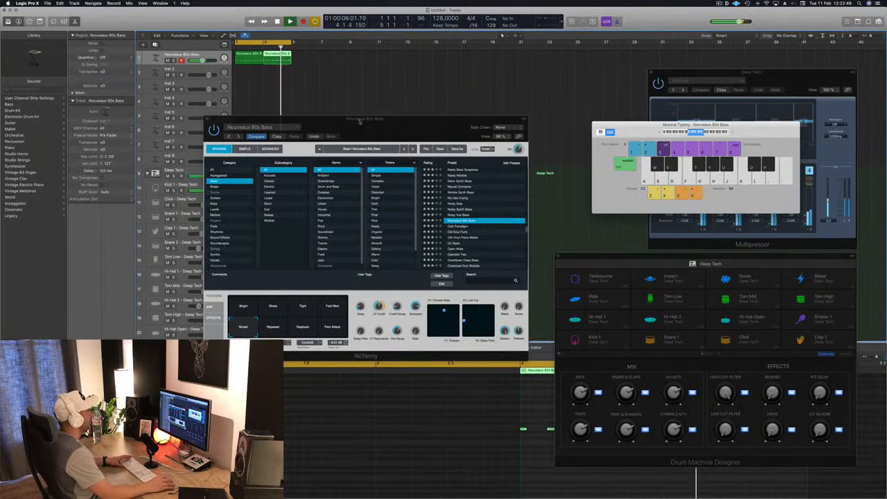
# Audition the Sharp, Tight and Fast Mod variations of the bass preset during playback and switch to Bright.
pyautogui.moveTo(346, 121); pyautogui.dragTo(449, 116)
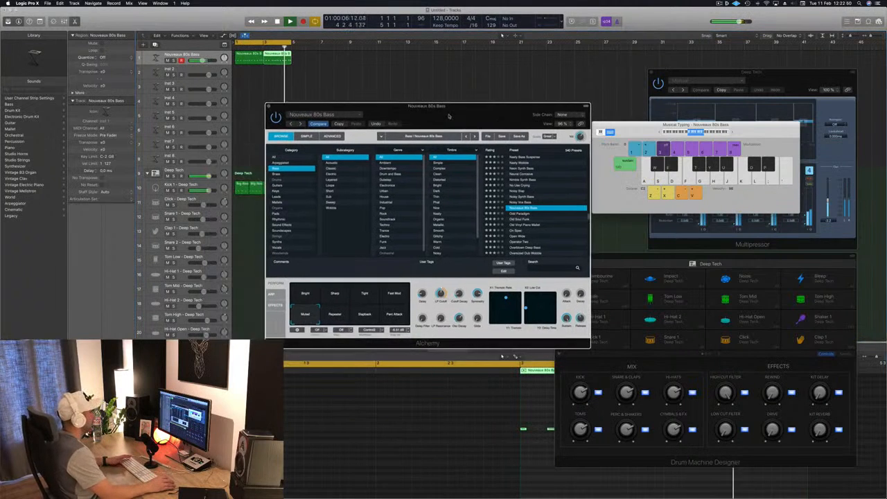
pyautogui.click(335, 295)
pyautogui.click(365, 294)
pyautogui.click(396, 297)
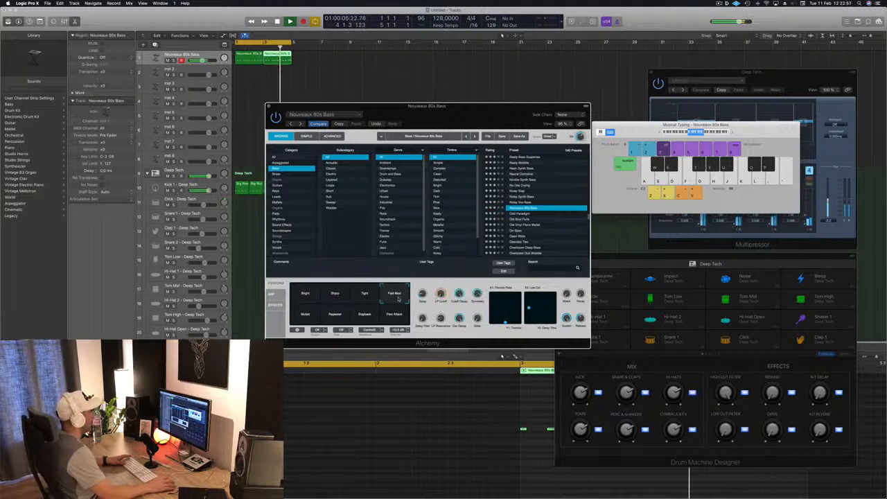
pyautogui.click(306, 296)
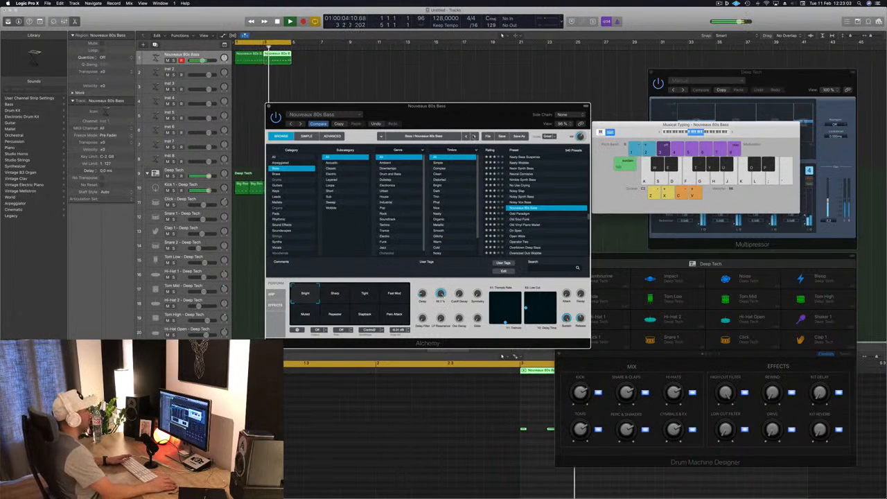
# Compare Bright with the Tight, Fast Mod, Sharp, Repeater and Slapback bass variations, keep Bright and close the synth window.
pyautogui.moveTo(485, 345); pyautogui.dragTo(503, 352)
pyautogui.click(379, 304)
pyautogui.click(409, 304)
pyautogui.click(355, 302)
pyautogui.click(360, 321)
pyautogui.click(380, 320)
pyautogui.click(411, 302)
pyautogui.click(322, 300)
pyautogui.moveTo(431, 123); pyautogui.dragTo(494, 88)
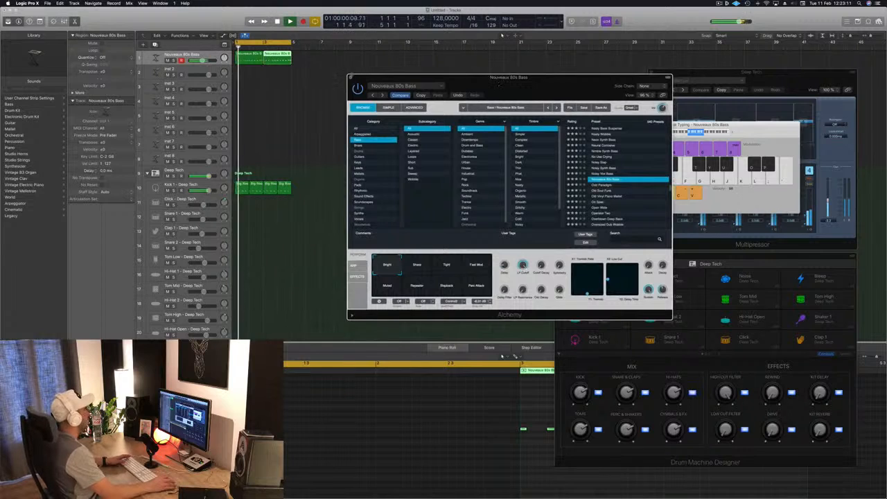
pyautogui.press('super+w')
# Load the Splashy Keys preset from Alchemy's Organs category on the Inst 2 track.
pyautogui.click(238, 56)
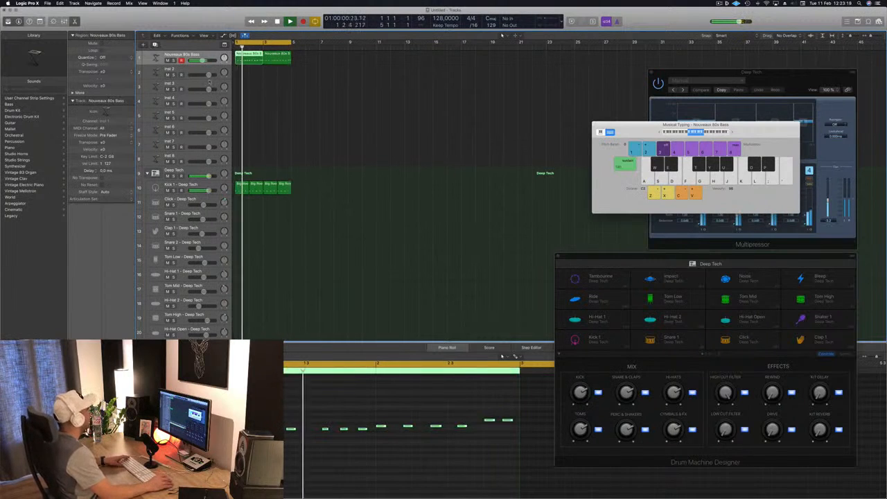
pyautogui.press('Down')
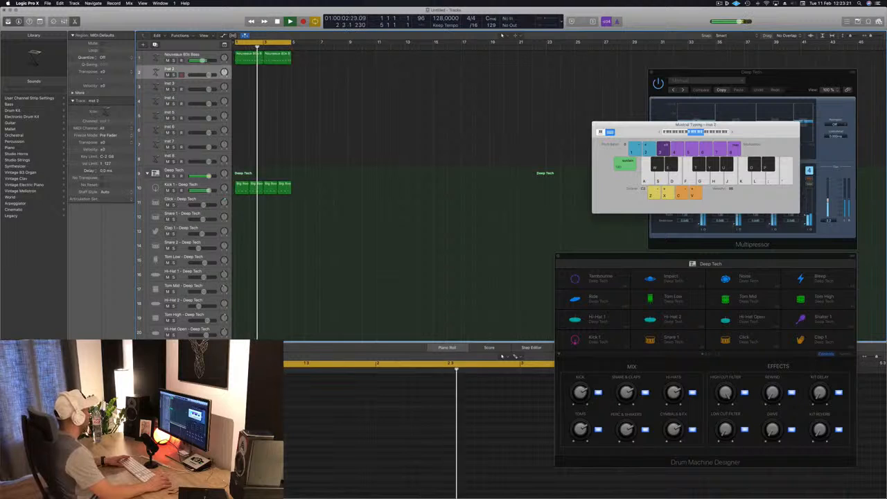
pyautogui.press('v')
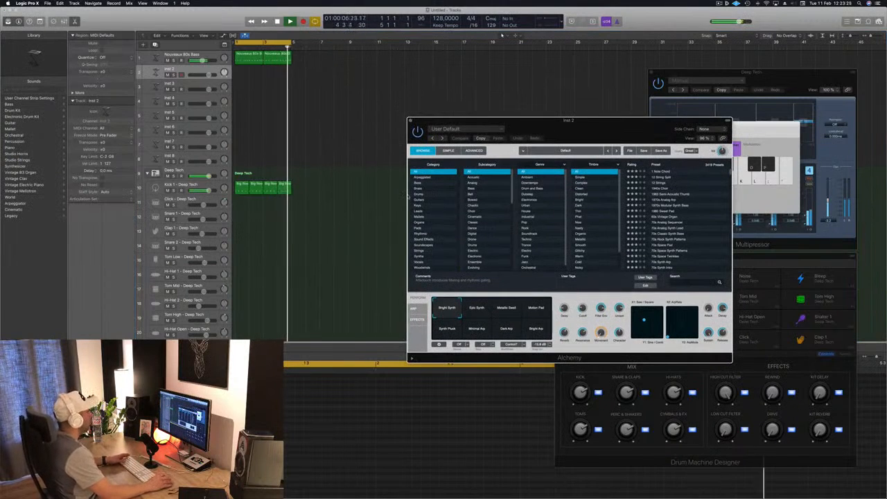
pyautogui.click(420, 206)
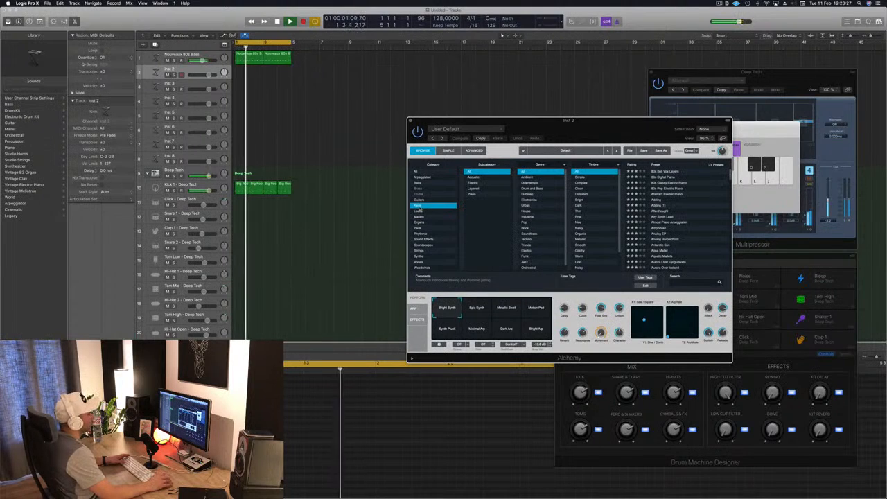
pyautogui.click(423, 222)
pyautogui.press('super+k')
pyautogui.scroll(-5, 589, 201)
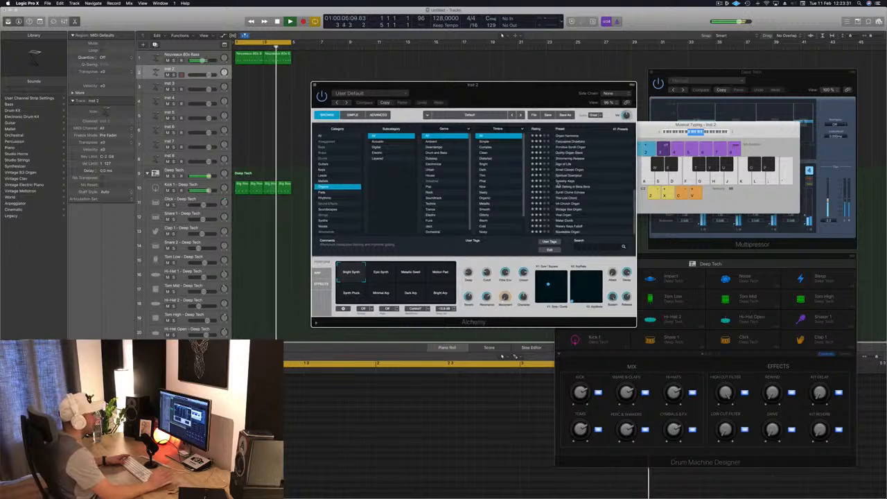
pyautogui.click(564, 181)
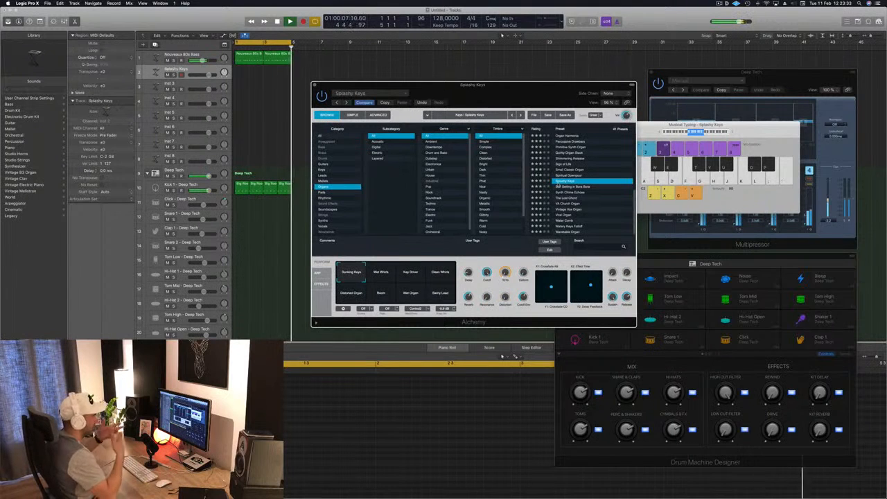
# Compare the Wet Whirls, Key Driver, Clean Whirls and Room variations of Splashy Keys and choose Wet Organ.
pyautogui.moveTo(750, 126); pyautogui.dragTo(726, 120)
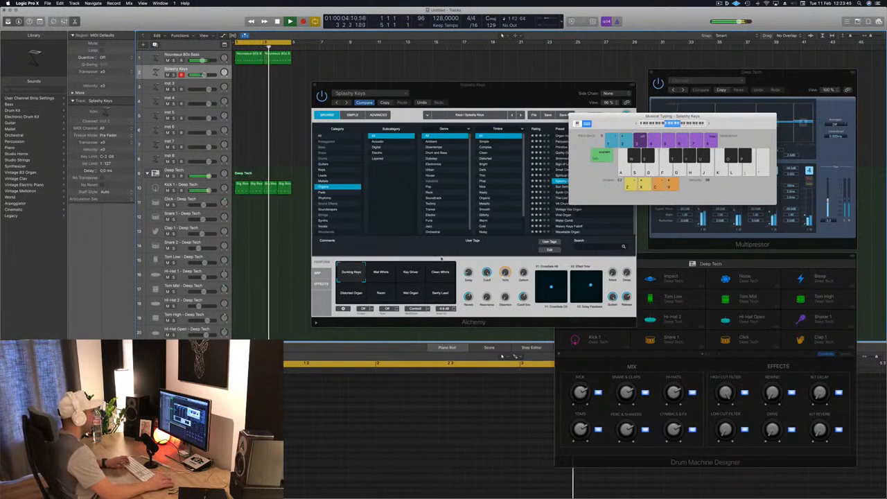
pyautogui.click(382, 274)
pyautogui.click(414, 274)
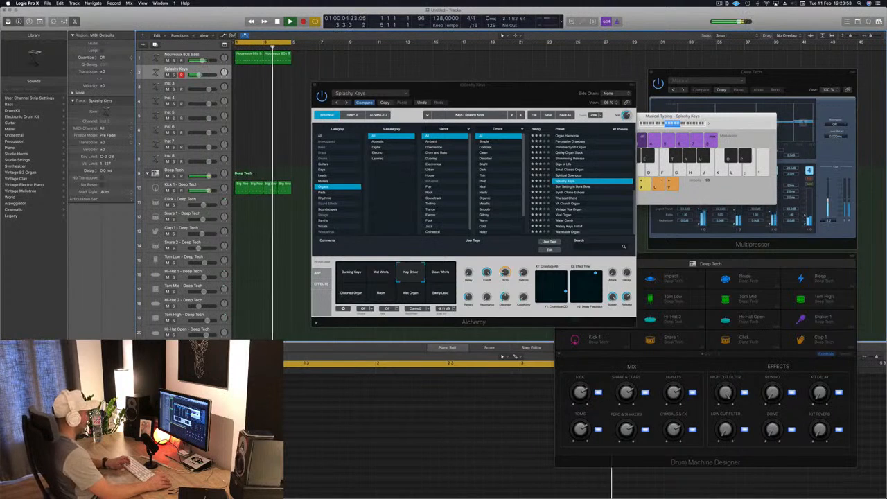
pyautogui.click(451, 274)
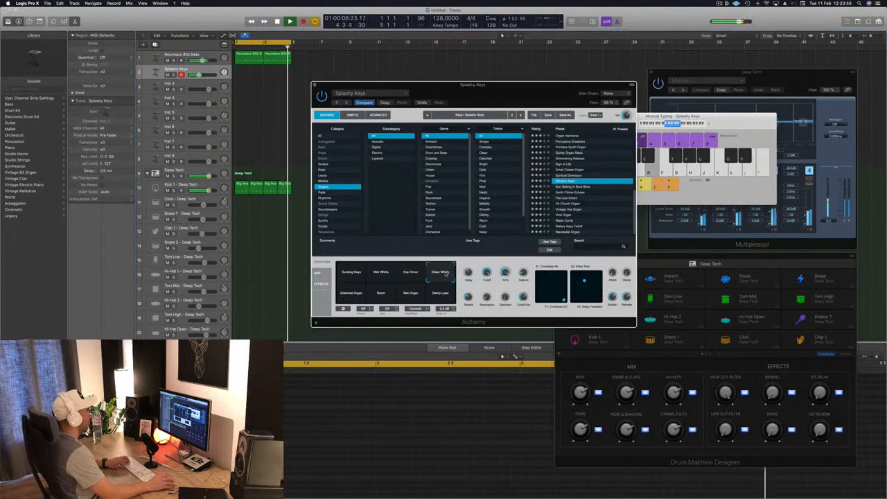
pyautogui.click(381, 294)
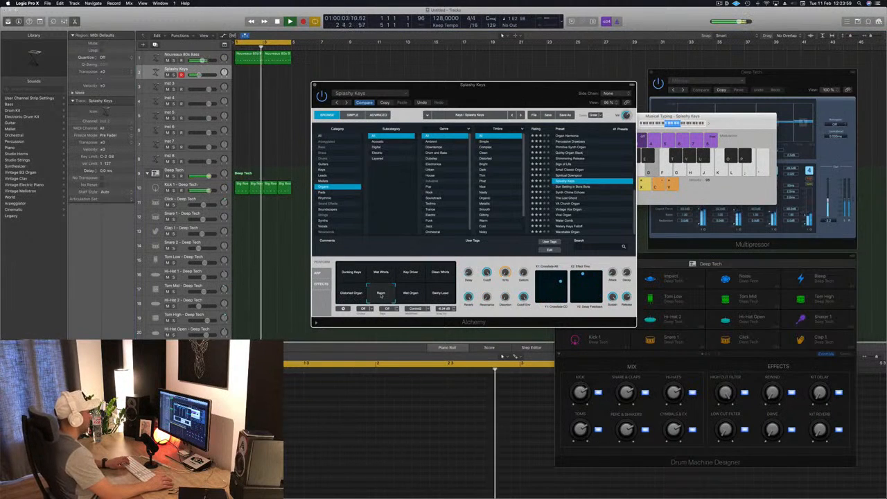
pyautogui.click(411, 293)
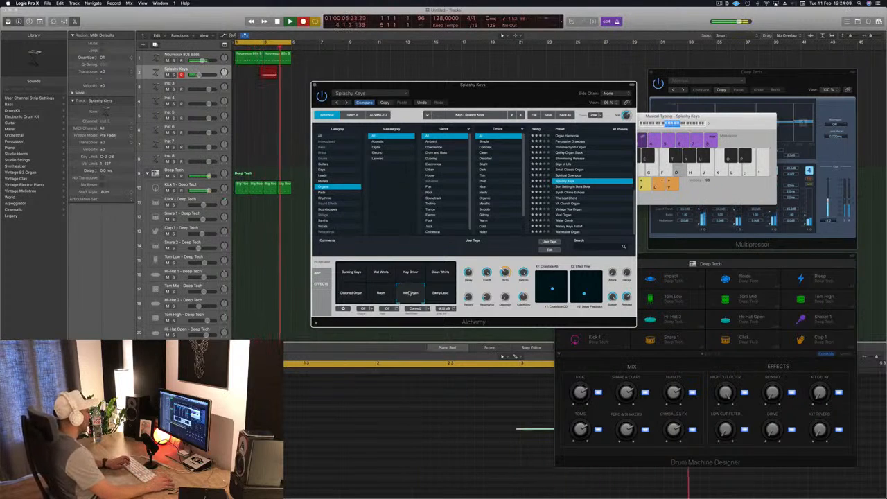
pyautogui.press('space')
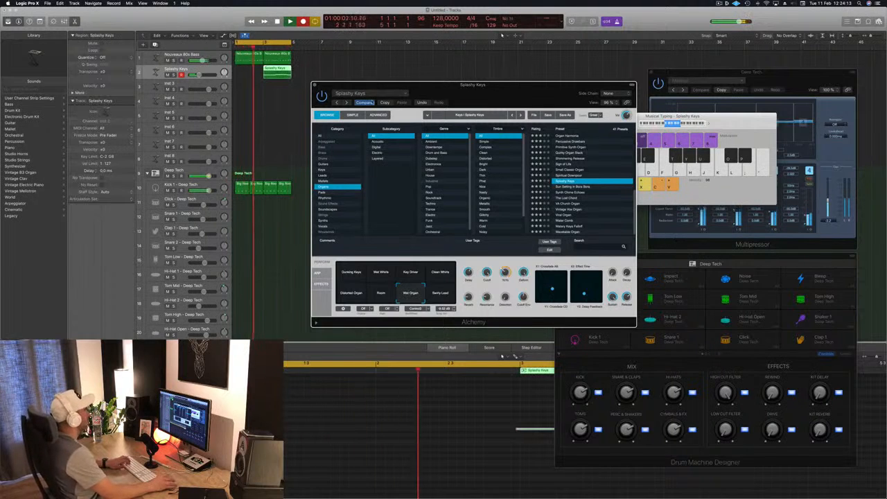
pyautogui.press('a')
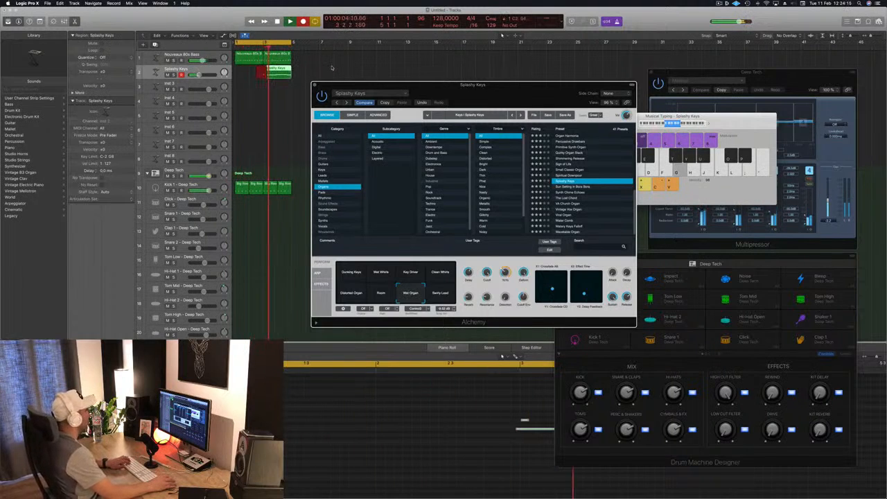
pyautogui.press('space')
pyautogui.press('Delete')
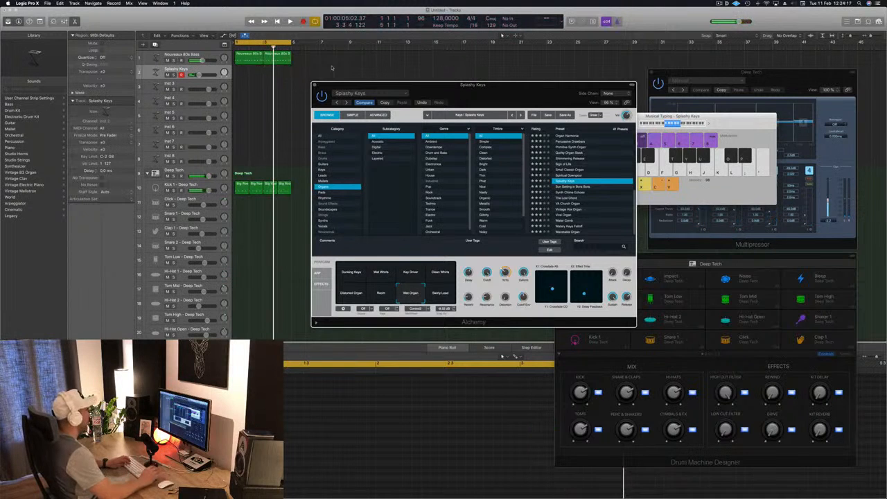
# Record three long sustained notes on the Splashy Keys track from bar 1 to bar 5.
pyautogui.press('space')
pyautogui.press('r')
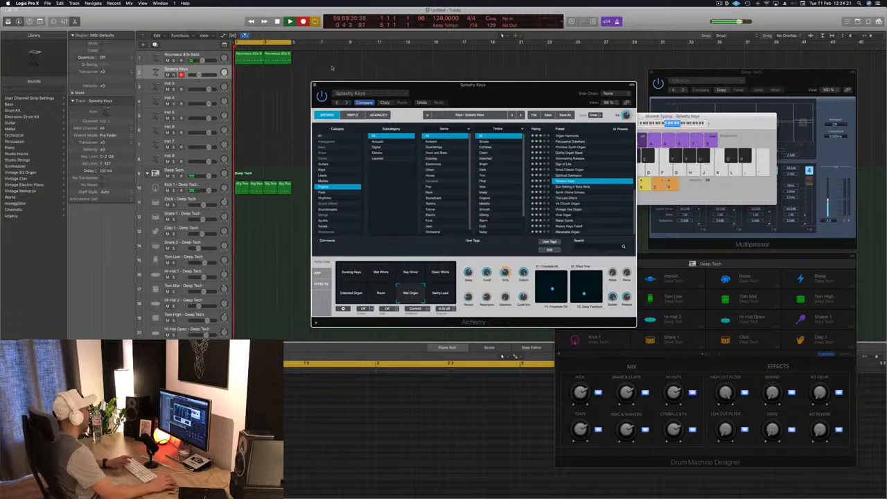
pyautogui.press('t')
pyautogui.press('g')
pyautogui.press('a')
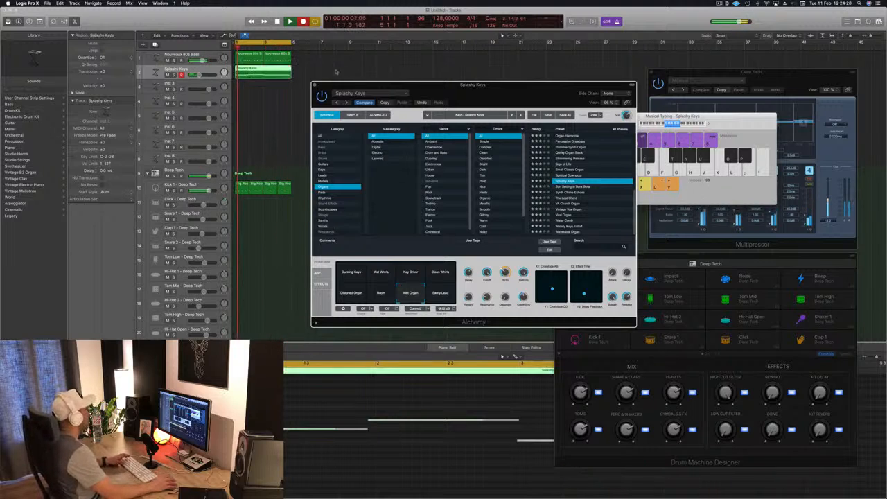
pyautogui.press('space')
# Align the second Splashy Keys note to run from bar 2 to bar 3, and extend the first note to bar 2.
pyautogui.click(305, 407)
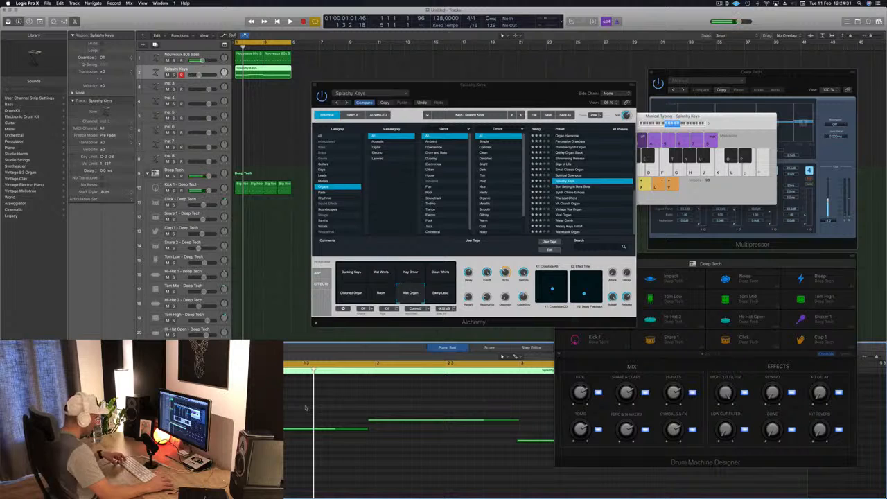
pyautogui.press('space')
pyautogui.scroll(-3, 377, 414)
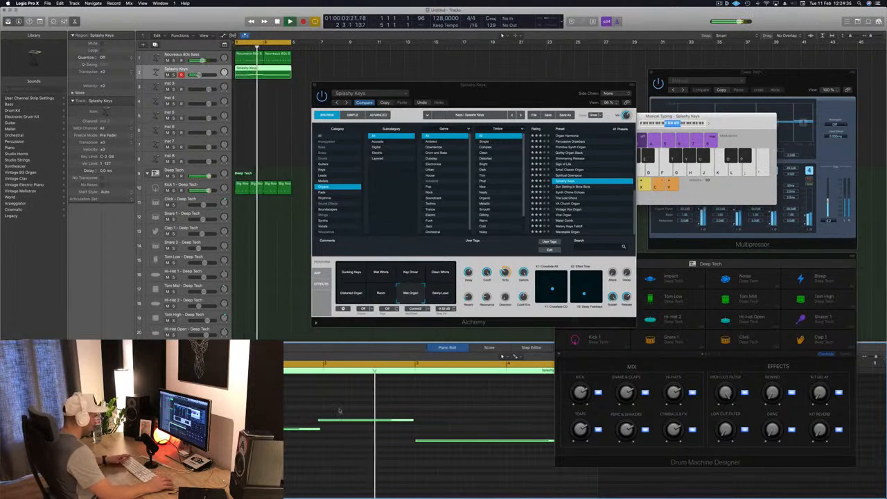
pyautogui.moveTo(339, 421); pyautogui.dragTo(348, 421)
pyautogui.moveTo(421, 422); pyautogui.dragTo(416, 422)
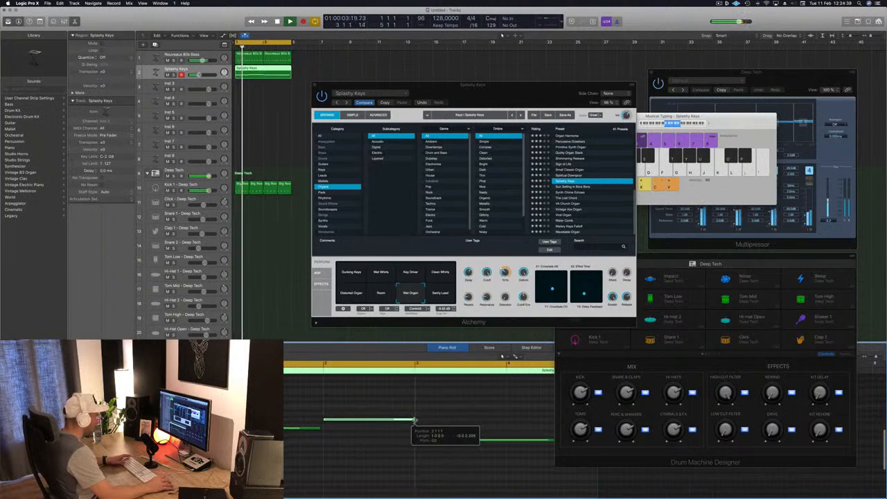
pyautogui.moveTo(316, 430); pyautogui.dragTo(322, 431)
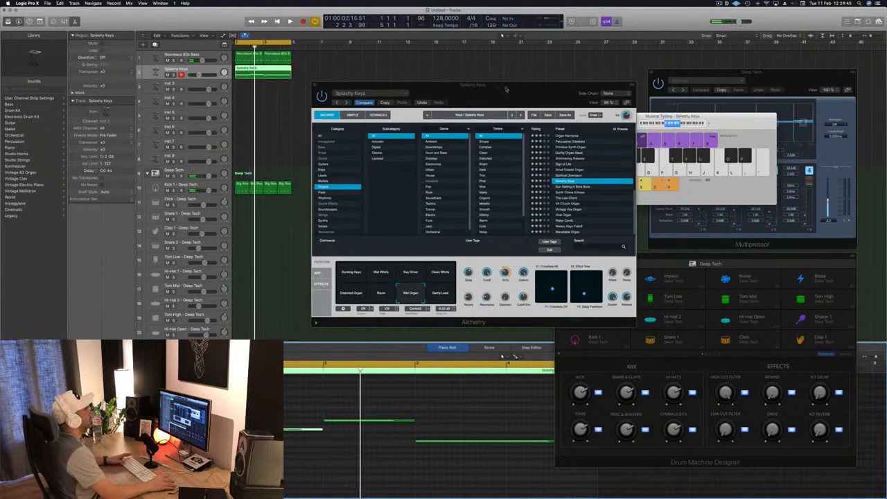
# Audition other variations of the Splashy Keys preset against the loop and choose Key Driver.
pyautogui.moveTo(507, 90); pyautogui.dragTo(482, 78)
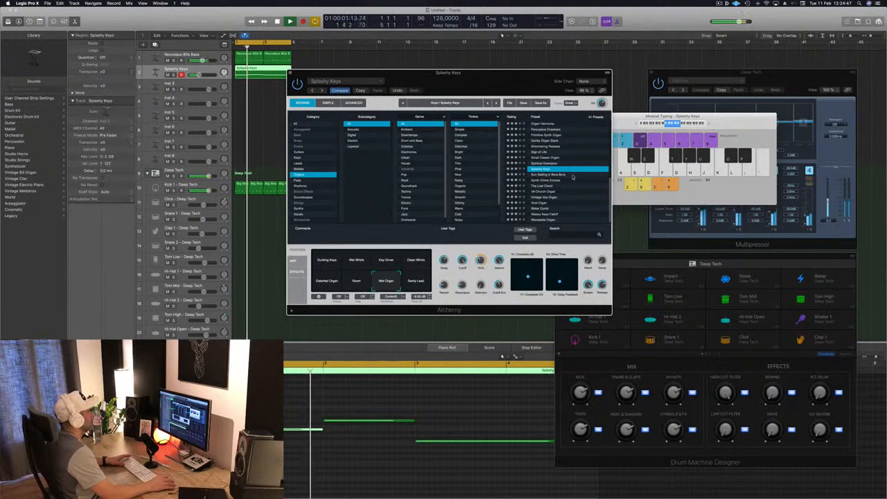
pyautogui.click(329, 260)
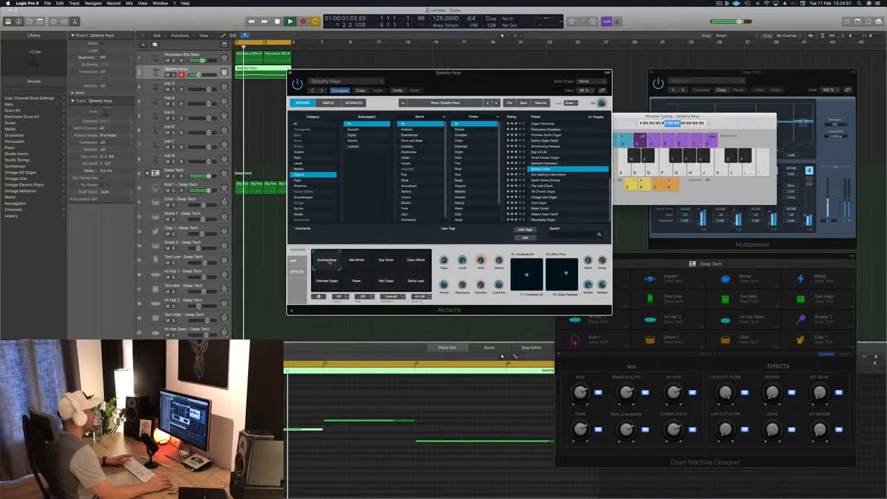
pyautogui.click(358, 261)
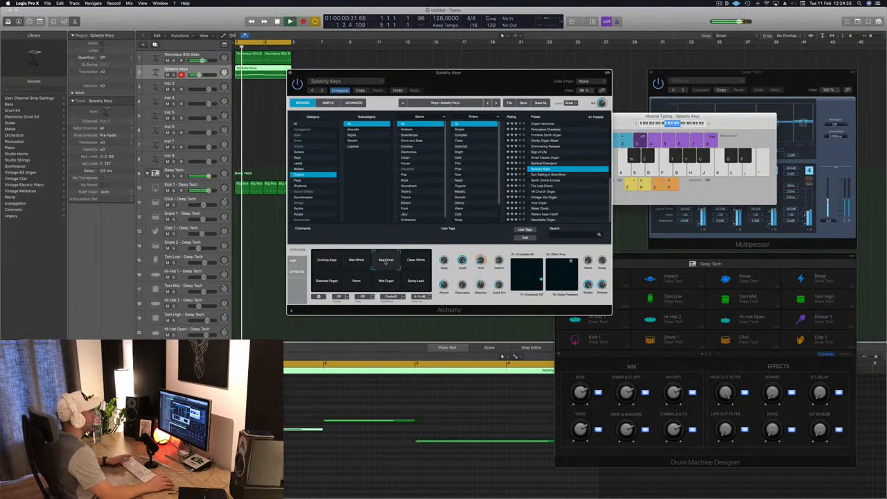
# Try transposing the Splashy Keys notes up one octave in the Piano Roll.
pyautogui.moveTo(492, 88); pyautogui.dragTo(469, 110)
pyautogui.click(371, 456)
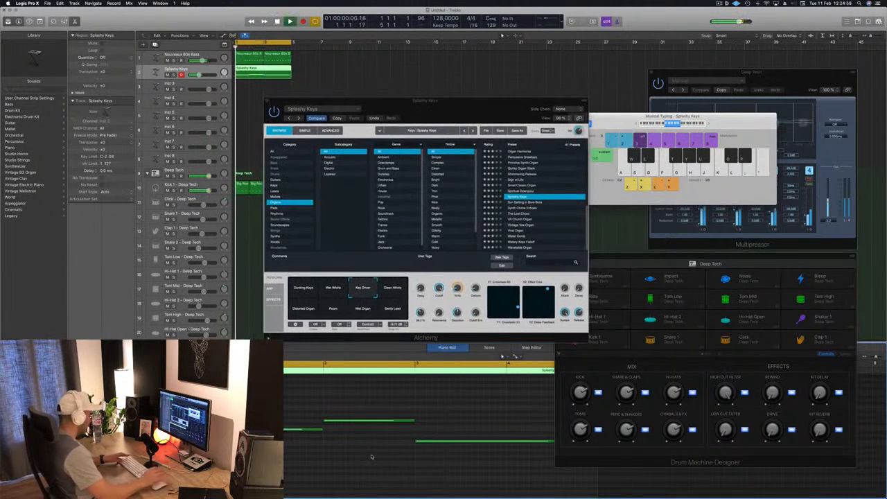
pyautogui.hotkey('alt', 'shift', 'Up')
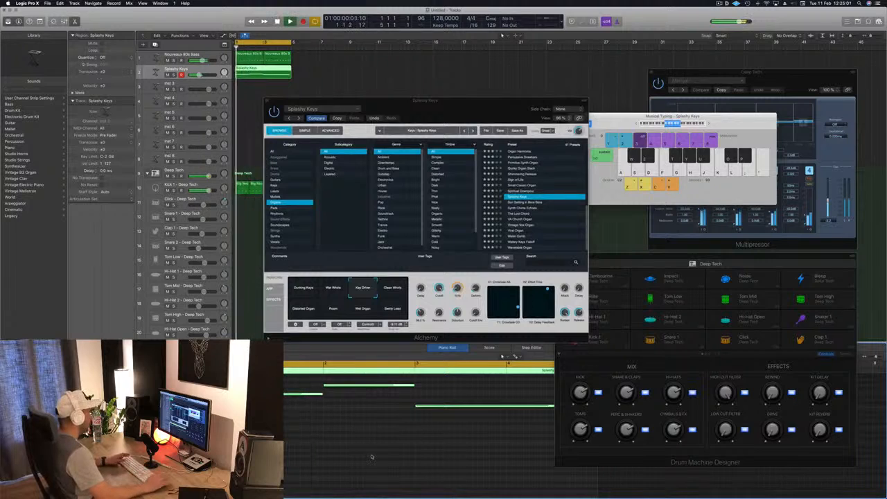
pyautogui.hotkey('alt', 'shift', 'Down')
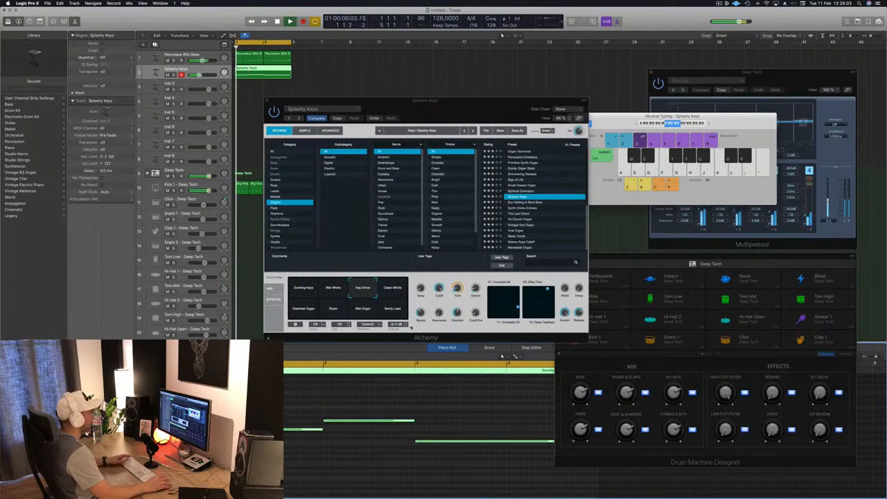
# Replace the Splashy Keys sound with the Spiritual Downpour organ preset in Alchemy and stop playback.
pyautogui.click(524, 192)
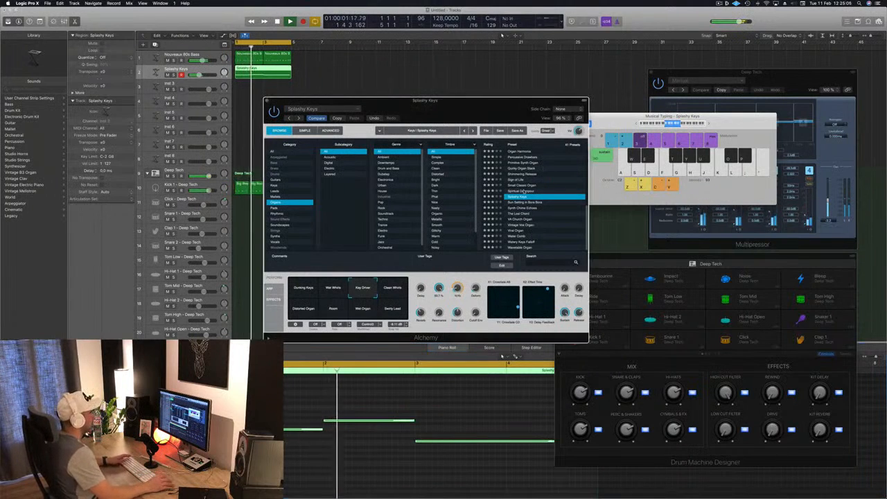
pyautogui.click(524, 192)
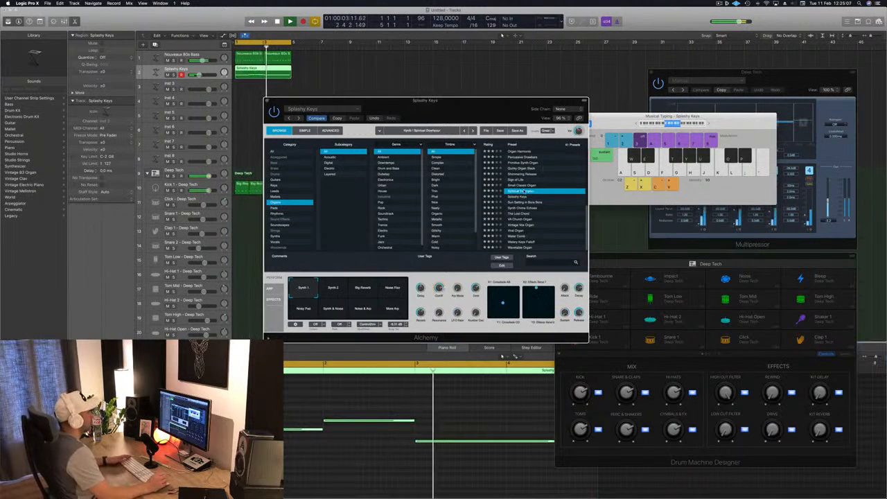
pyautogui.moveTo(455, 100); pyautogui.dragTo(553, 59)
pyautogui.press('space')
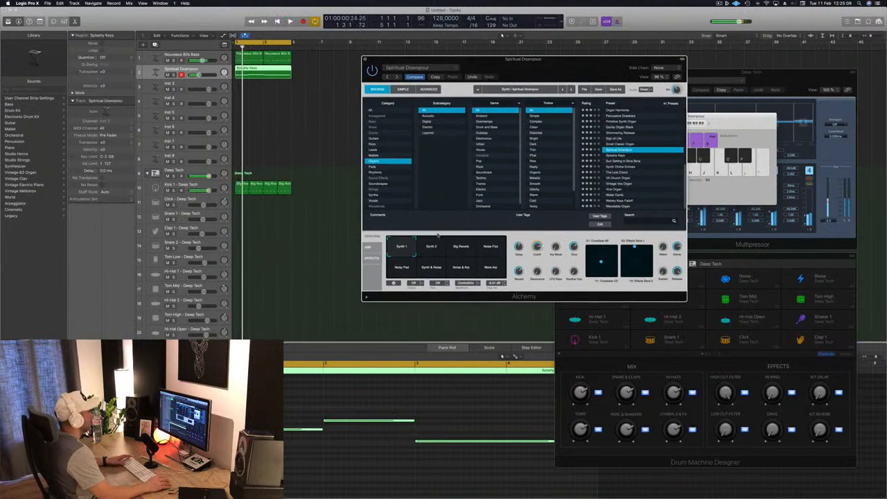
# Audition the Noisy Pad and Noise Fizz variations of Spiritual Downpour against the loop and choose Big Reverb.
pyautogui.press('Return')
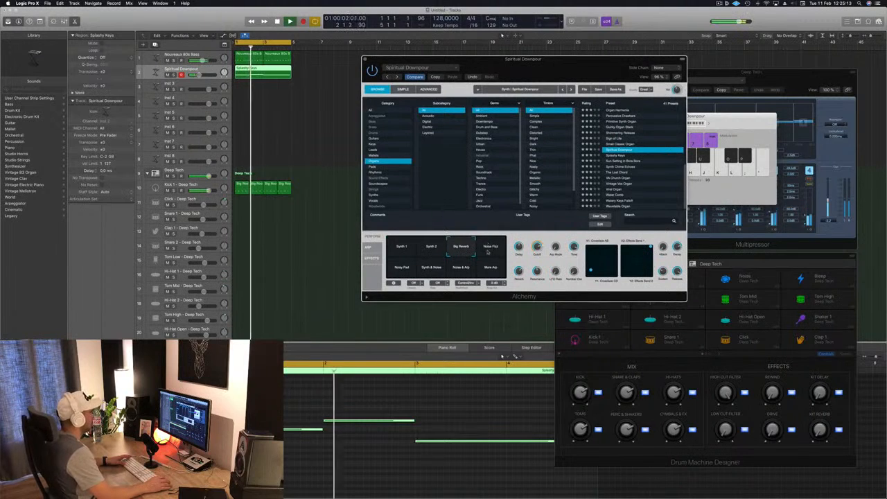
pyautogui.click(400, 270)
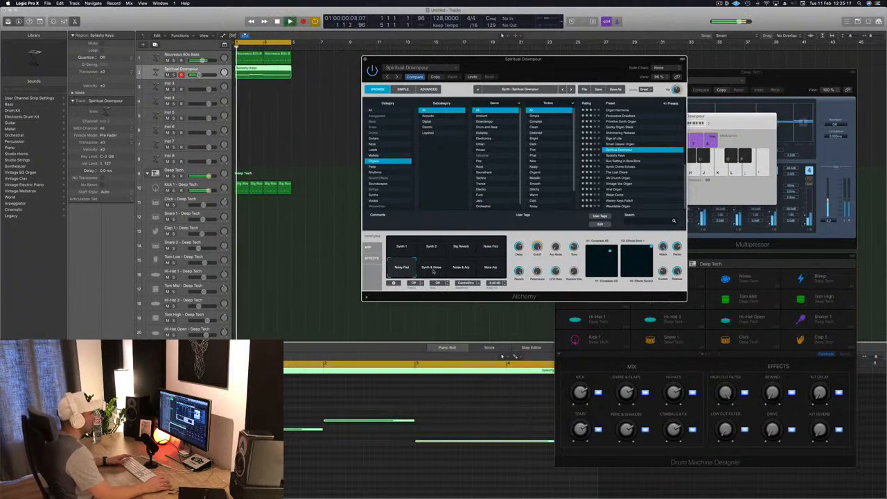
pyautogui.click(493, 251)
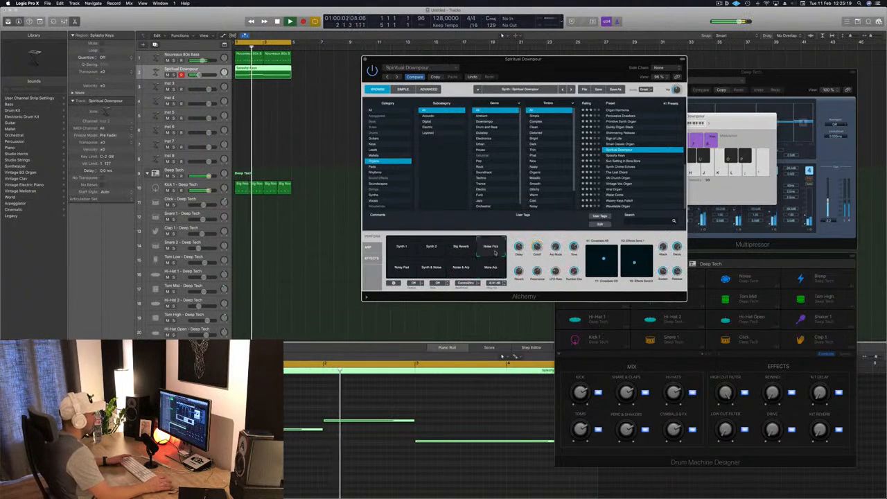
pyautogui.click(466, 251)
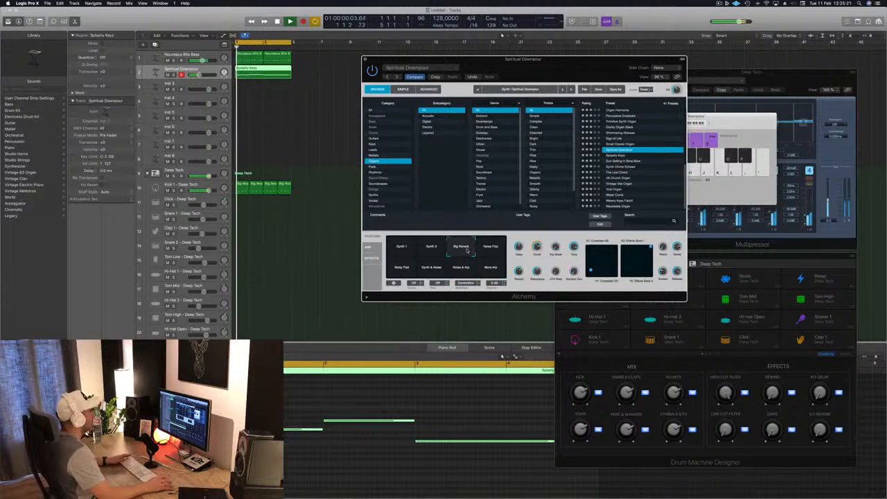
pyautogui.moveTo(584, 67)
pyautogui.mouseDown()
pyautogui.moveTo(555, 66)
pyautogui.moveTo(572, 67)
pyautogui.mouseUp()
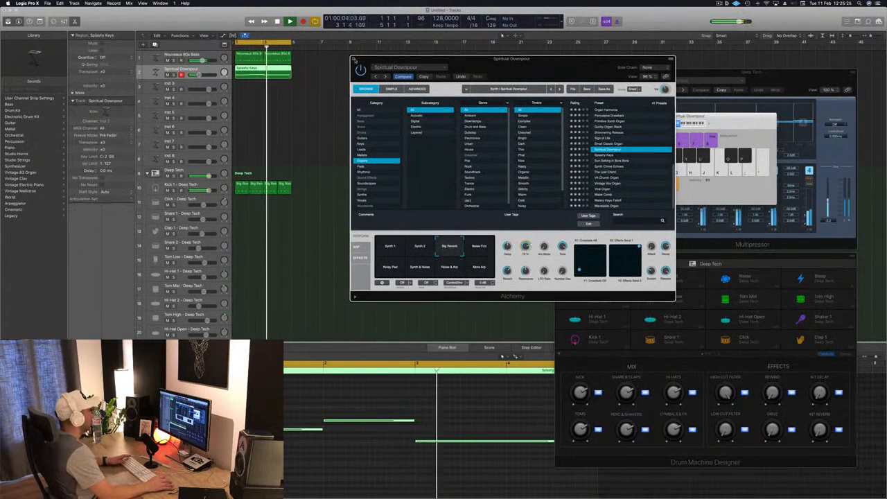
# Close the Alchemy plug-in window and replay the loop to hear the Spiritual Downpour sound with the bass and kick.
pyautogui.press('super+w')
pyautogui.press('Return')
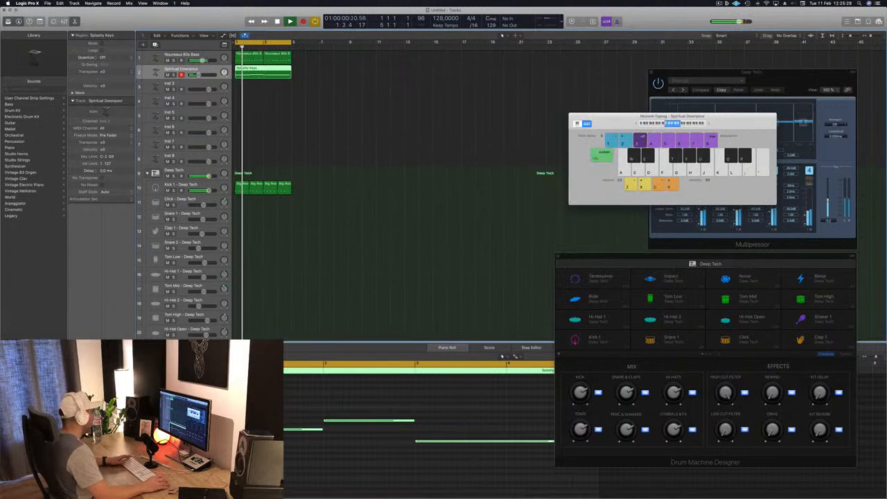
pyautogui.click(83, 377)
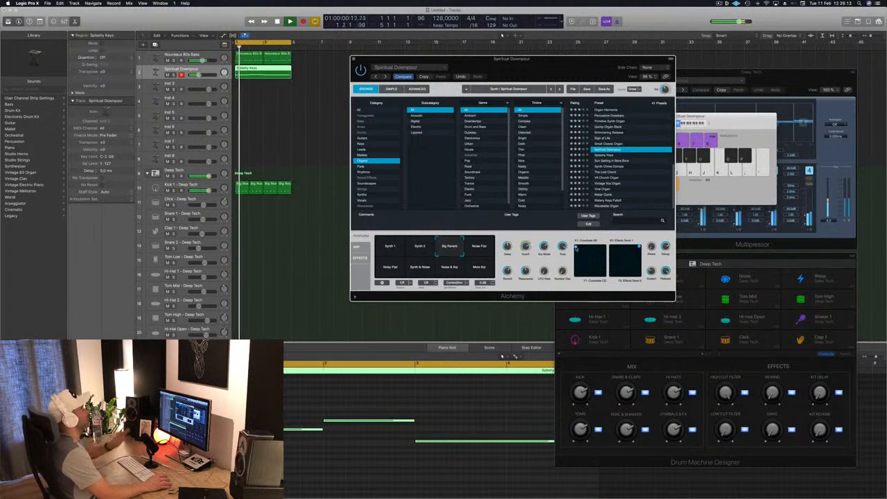
pyautogui.moveTo(559, 59); pyautogui.dragTo(524, 61)
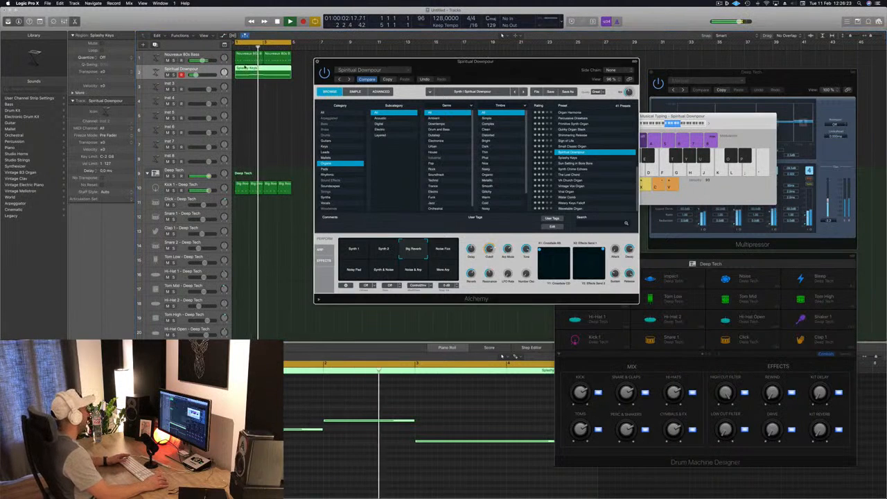
pyautogui.press('super+w')
pyautogui.click(195, 52)
pyautogui.press('Return')
pyautogui.press('space')
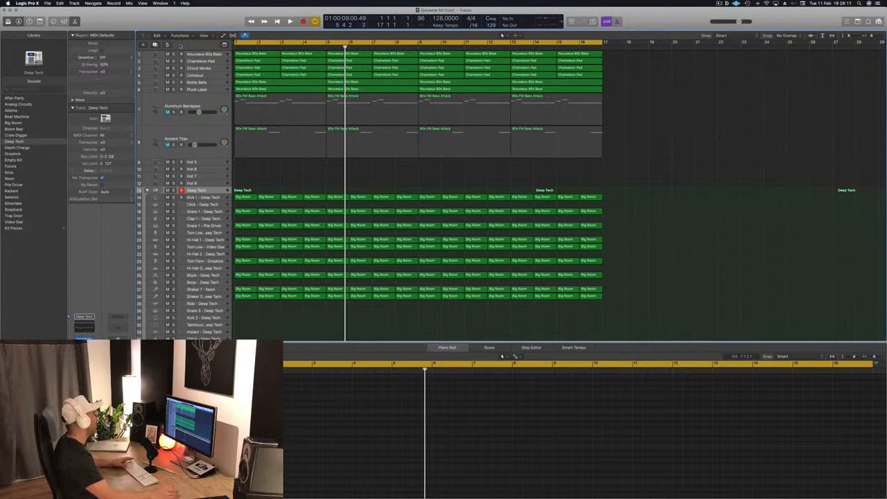
# Play the finished arrangement from the start with the Nouveaux 80s Bass, Chameleon Pad and Kick 1 tracks soloed.
pyautogui.hotkey('ctrl', 's')
pyautogui.press('Return')
pyautogui.press('space')
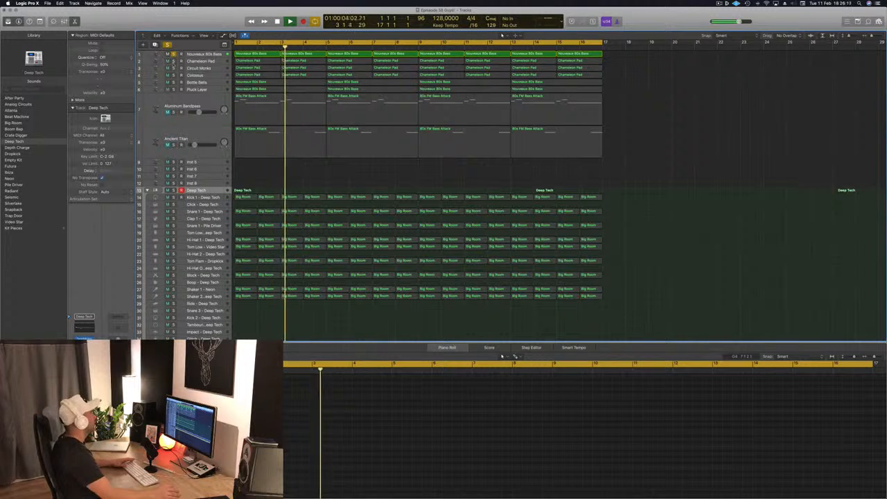
pyautogui.click(201, 61)
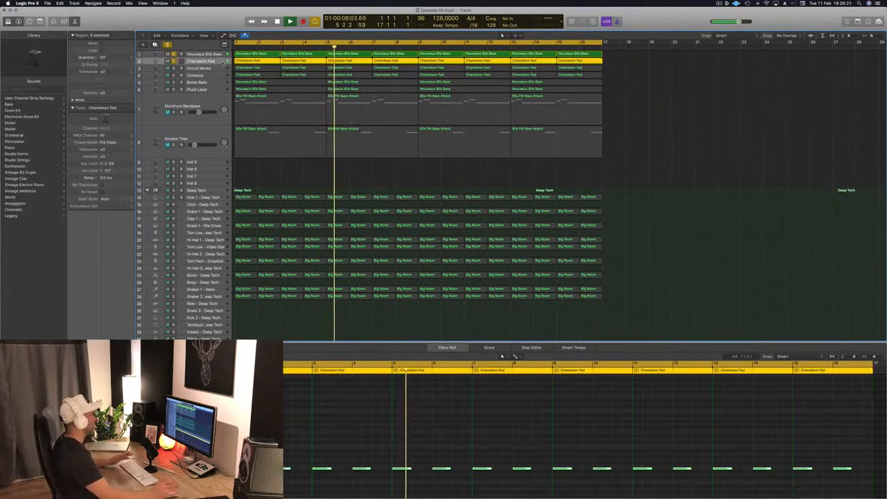
pyautogui.press('s')
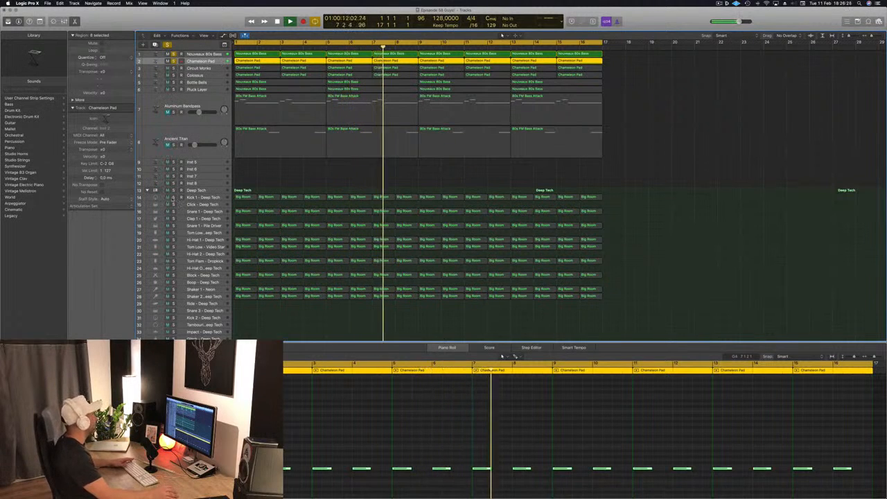
pyautogui.click(173, 197)
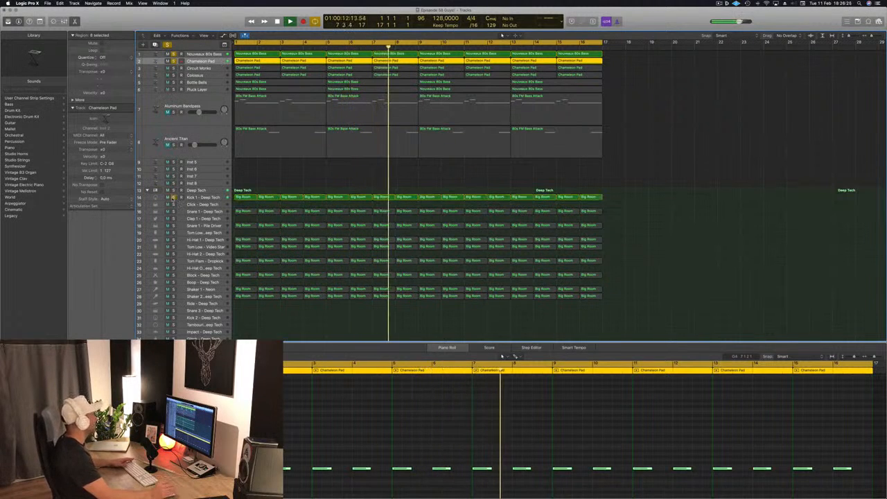
# Add the Circuit Monks, Colossus, Bottle Bells and Pluck Layer tracks to the soloed playback one after another.
pyautogui.click(208, 68)
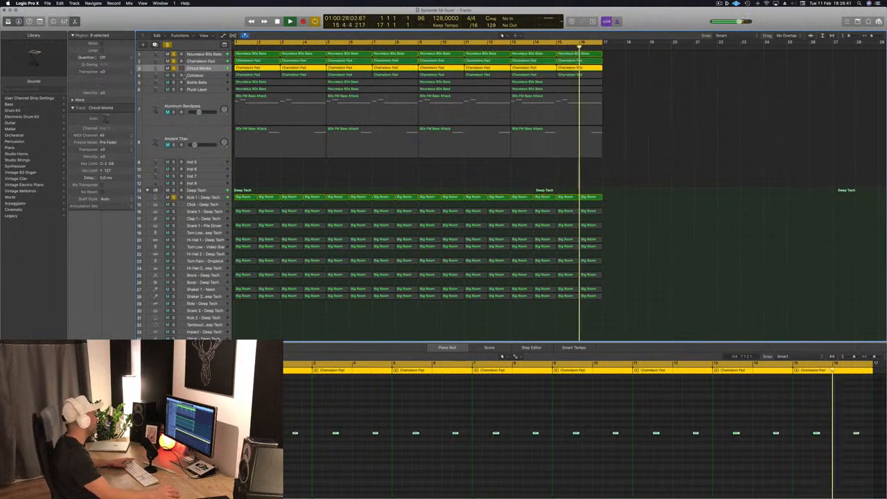
pyautogui.click(208, 75)
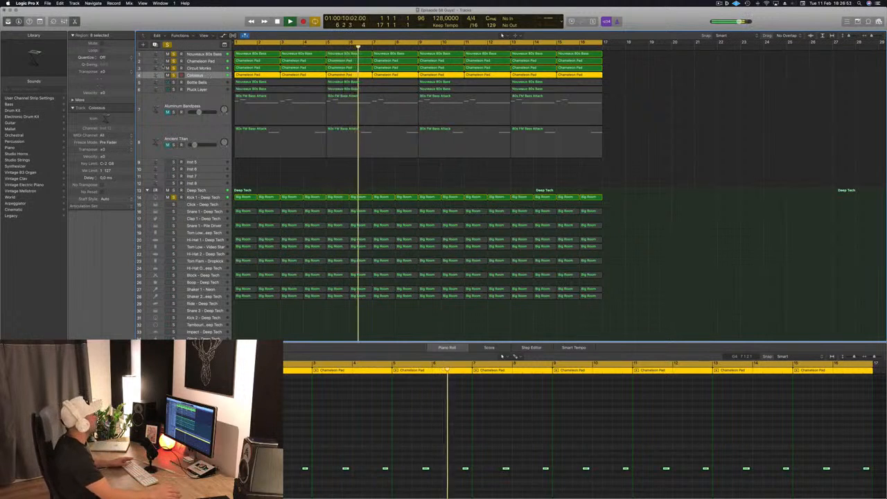
pyautogui.click(174, 83)
pyautogui.click(201, 83)
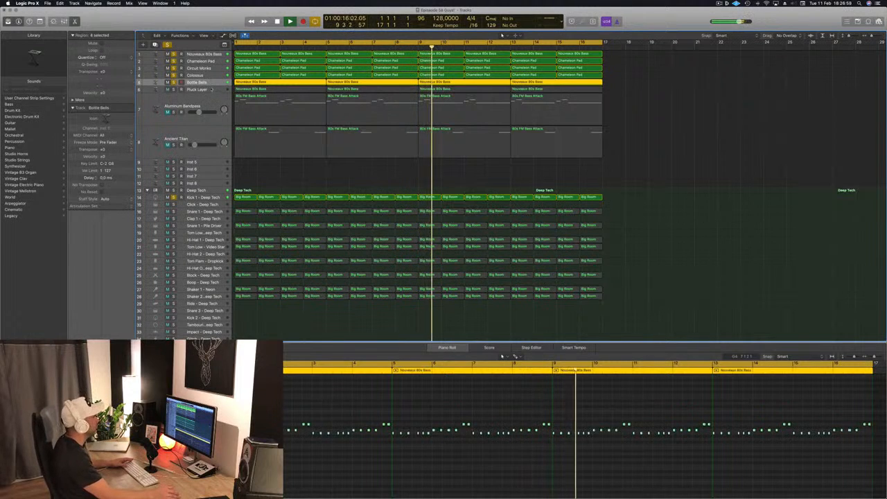
pyautogui.click(210, 89)
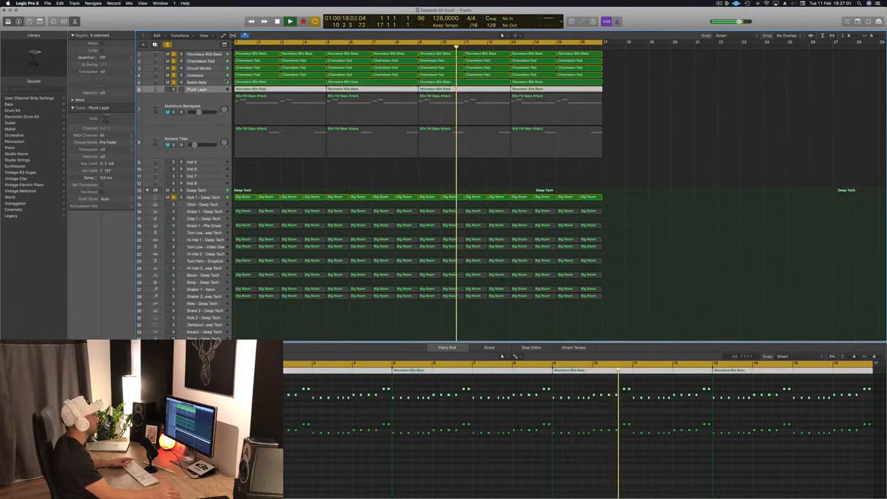
pyautogui.click(174, 91)
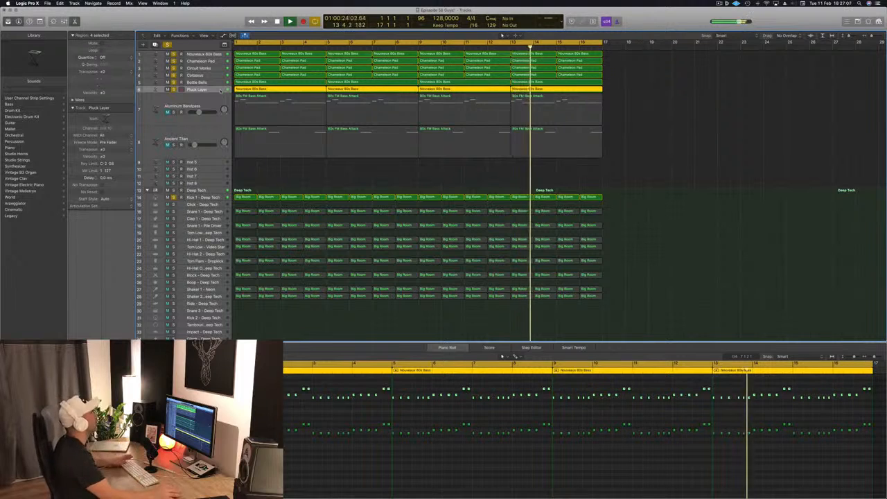
# Unmute and solo the Aluminum Bandpass and Ancient Titan tracks during playback, then clear all solos and stop.
pyautogui.hscroll(1, 221, 91)
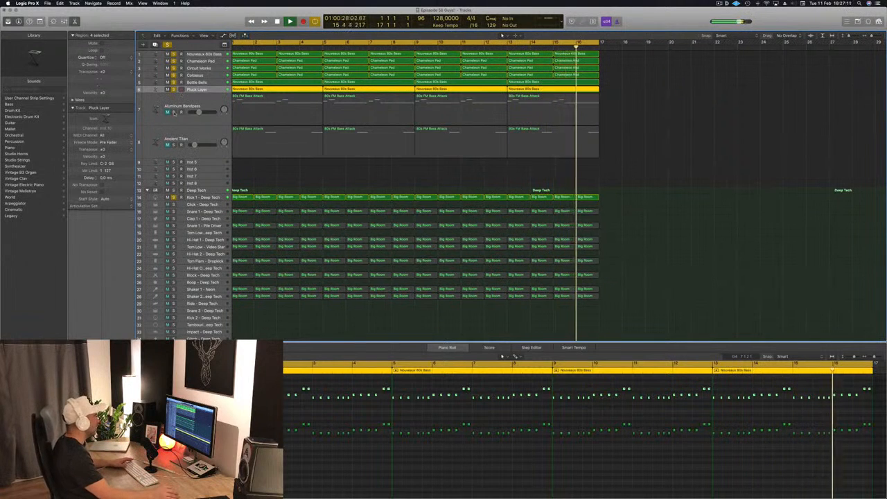
pyautogui.click(167, 111)
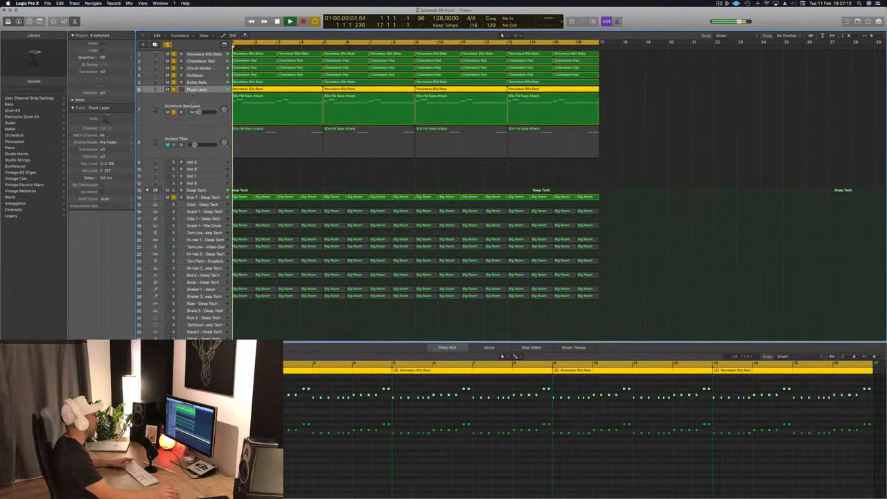
pyautogui.click(173, 105)
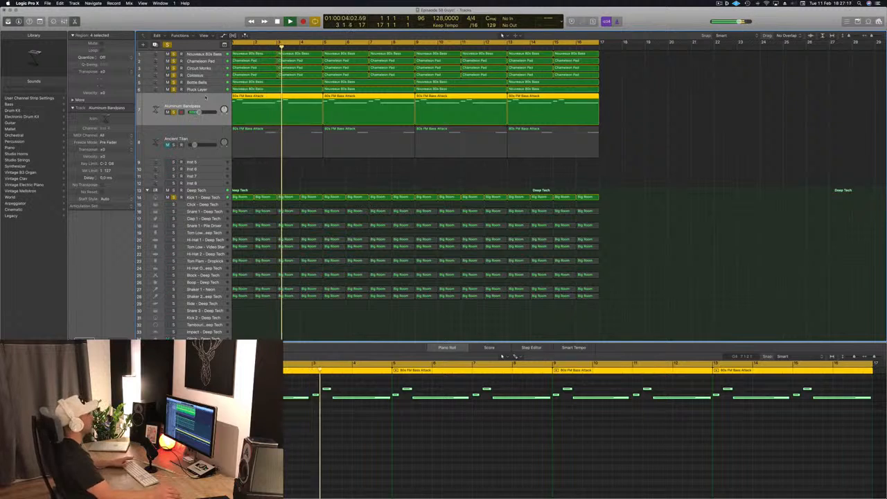
pyautogui.click(213, 137)
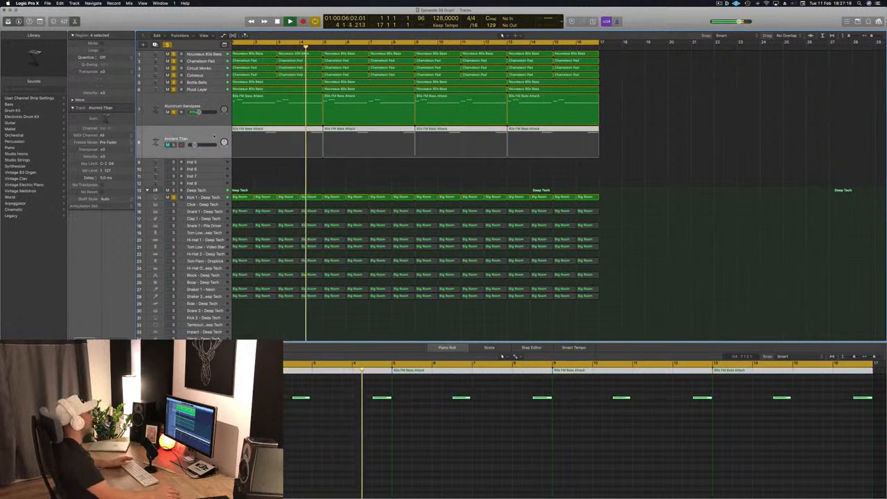
pyautogui.click(173, 146)
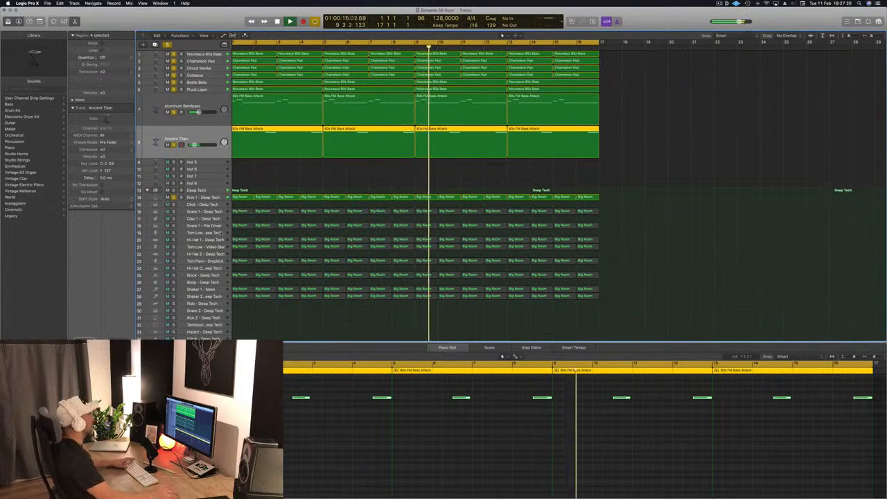
pyautogui.press('space')
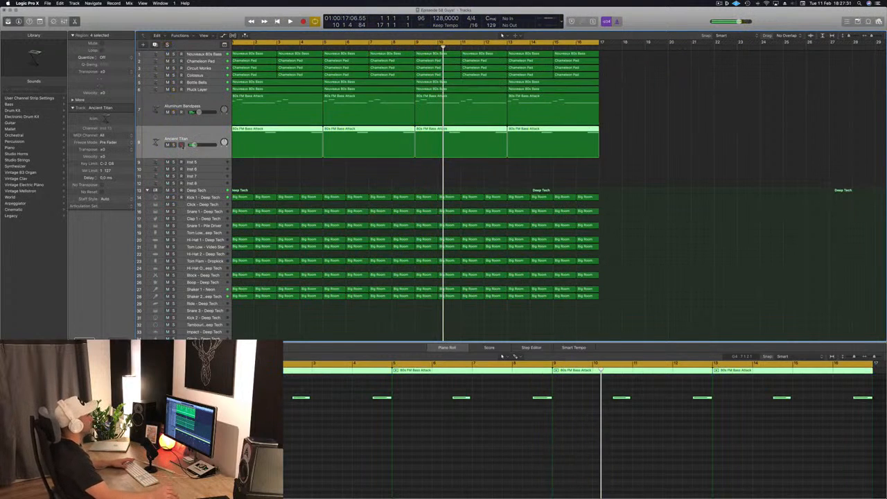
# Play the full arrangement from the start with all synth and drum tracks active.
pyautogui.click(645, 168)
pyautogui.scroll(-1, 645, 169)
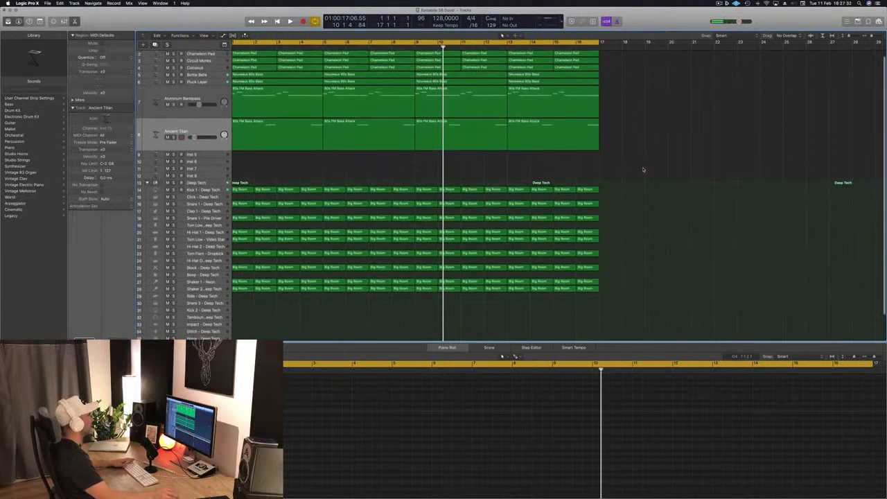
pyautogui.press('Return')
pyautogui.press('space')
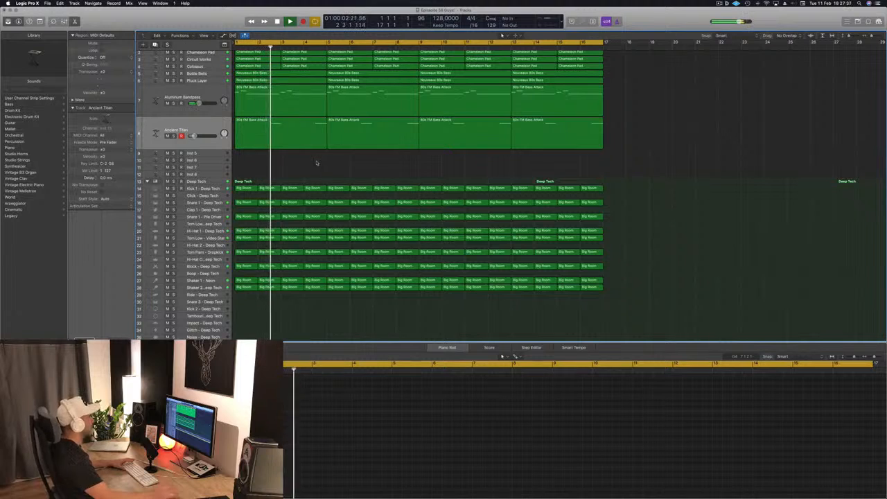
pyautogui.scroll(1, 327, 170)
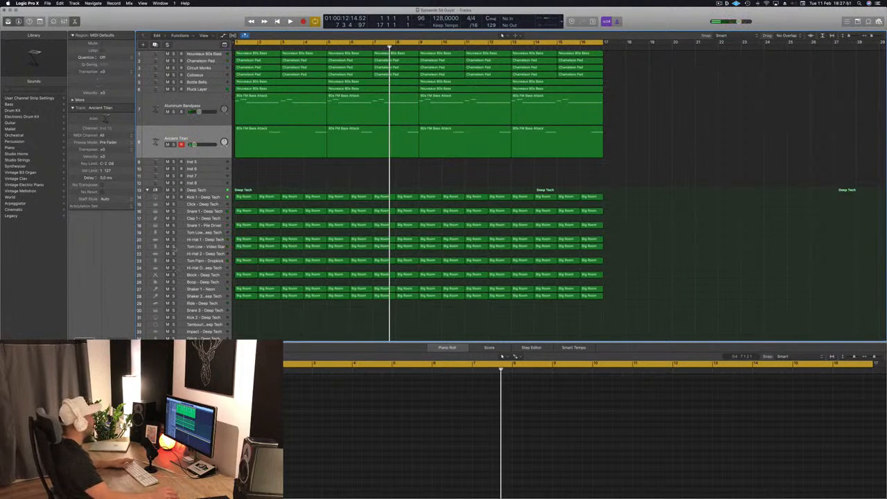
# Solo the Tom Low, Tom Flam, Block and Shaker 1 drum tracks one after another to hear the percussion layers build.
pyautogui.click(174, 247)
pyautogui.press('space')
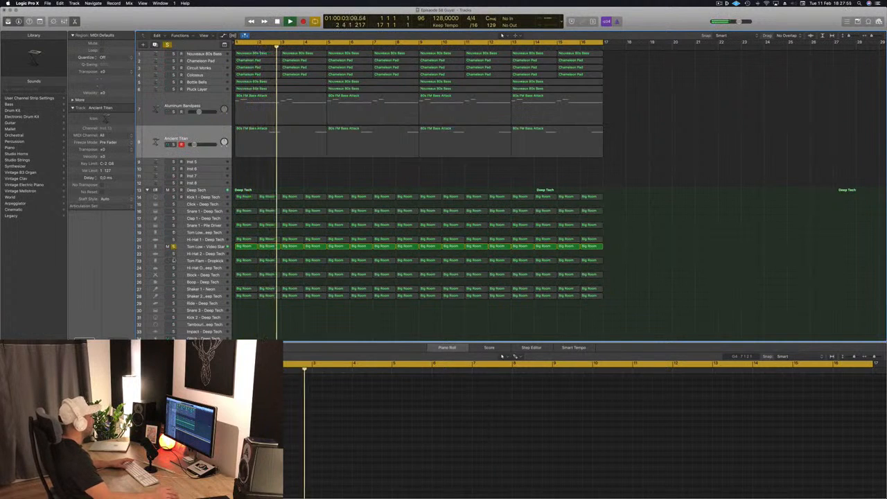
pyautogui.click(173, 261)
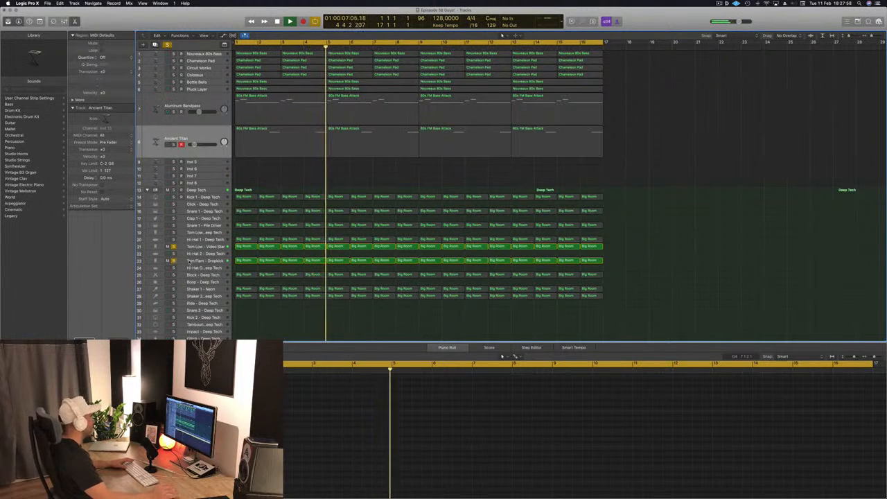
pyautogui.click(188, 261)
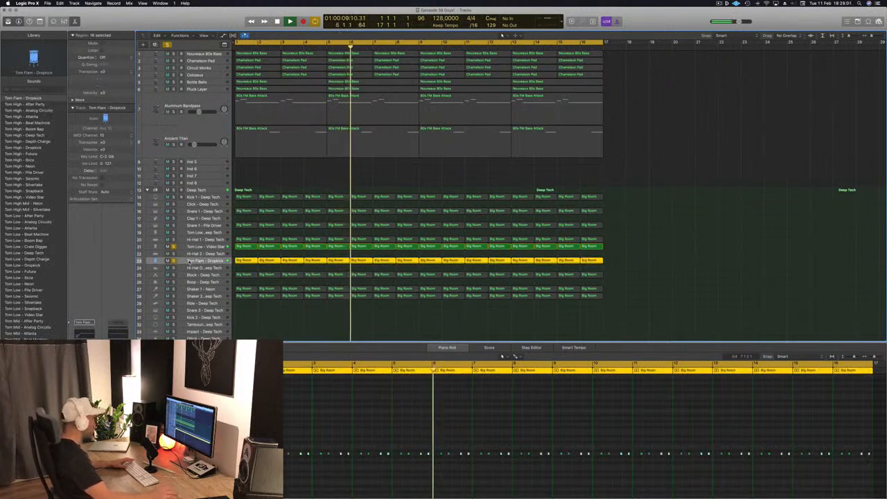
pyautogui.click(173, 275)
pyautogui.click(183, 275)
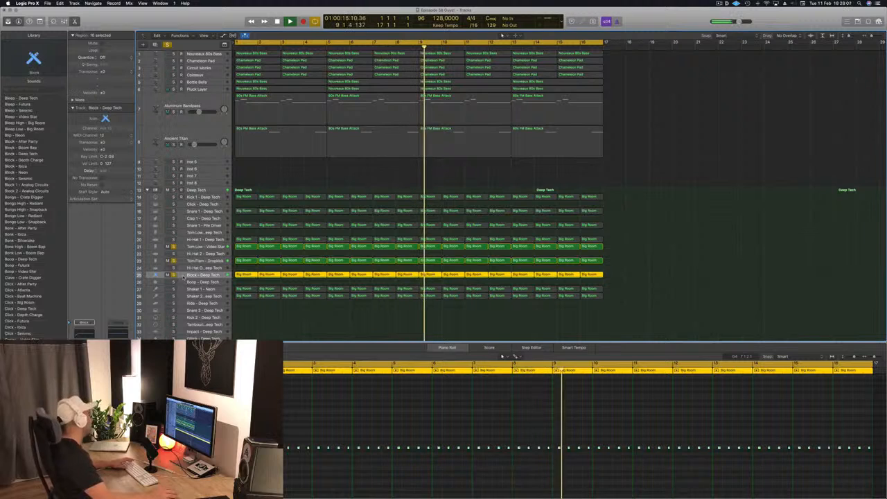
pyautogui.click(186, 289)
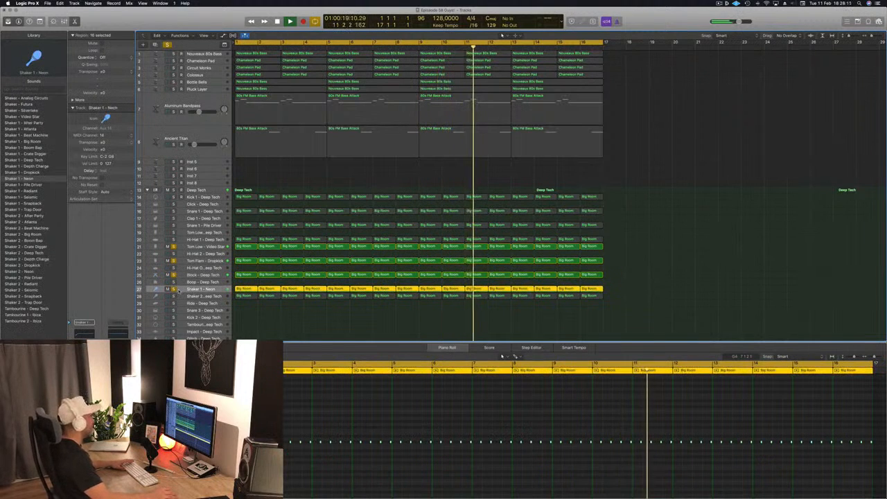
# Add the Shaker 2 track to the soloed playback, clear all solos to hear the full mix, and stop.
pyautogui.click(182, 296)
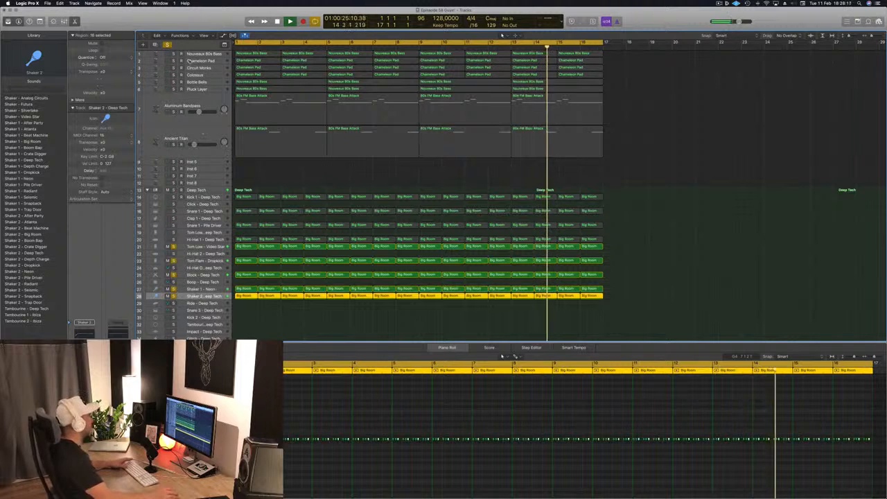
pyautogui.click(167, 45)
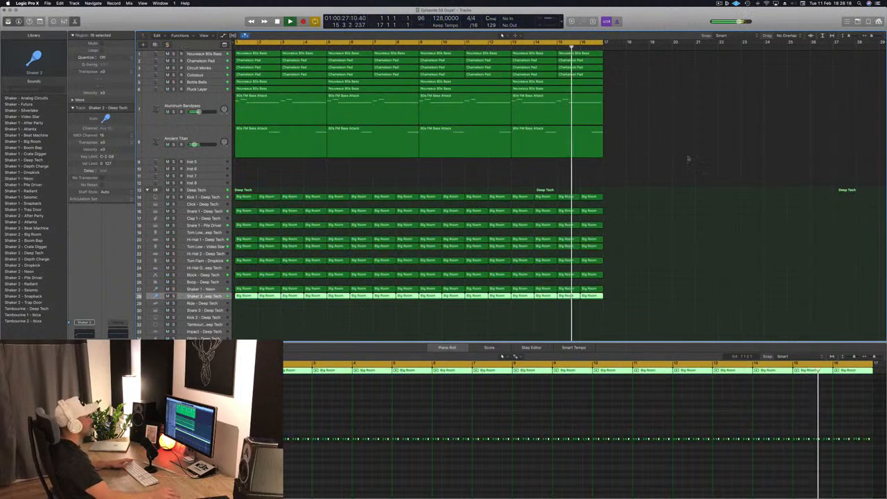
pyautogui.click(668, 147)
pyautogui.scroll(1, 666, 149)
pyautogui.press('space')
# Play the arrangement from the start and show the secondary ruler in the Tracks area.
pyautogui.scroll(-5, 654, 155)
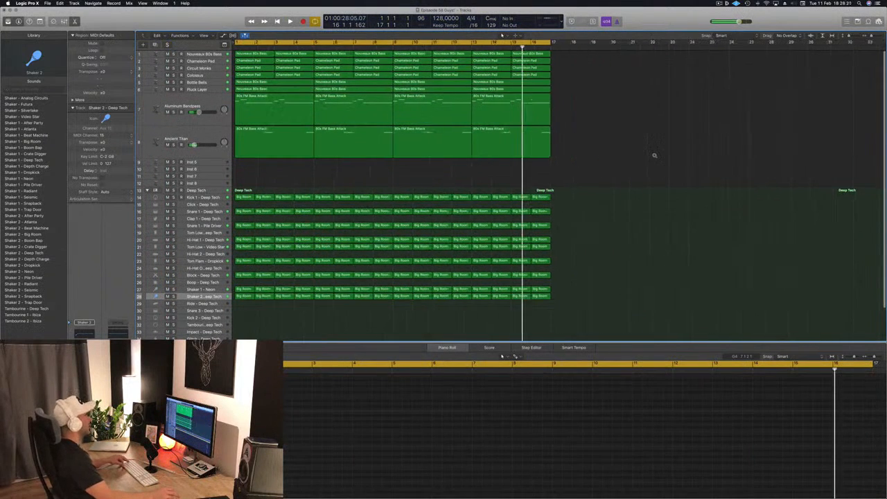
pyautogui.scroll(-1, 609, 162)
pyautogui.press('Return')
pyautogui.press('space')
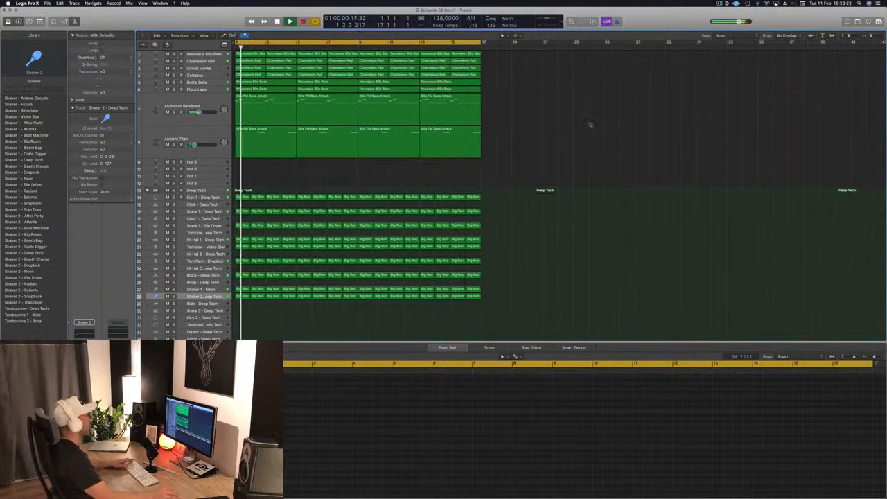
pyautogui.click(208, 35)
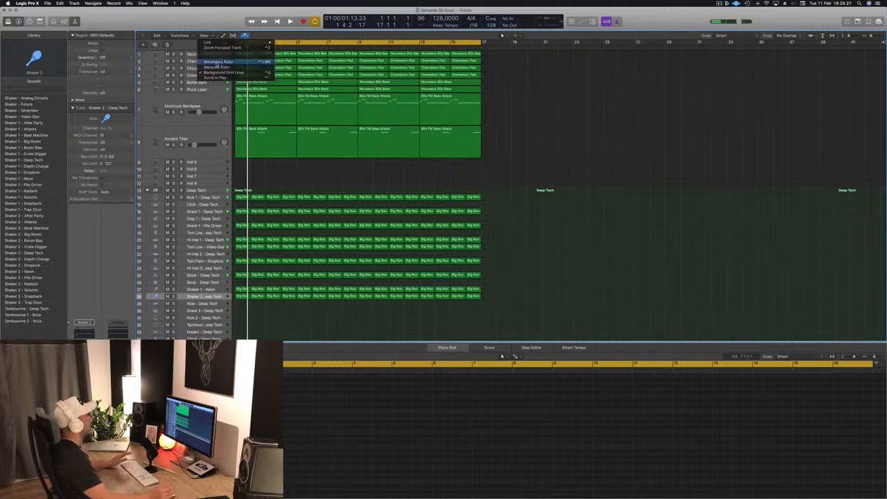
pyautogui.click(217, 63)
pyautogui.press('space')
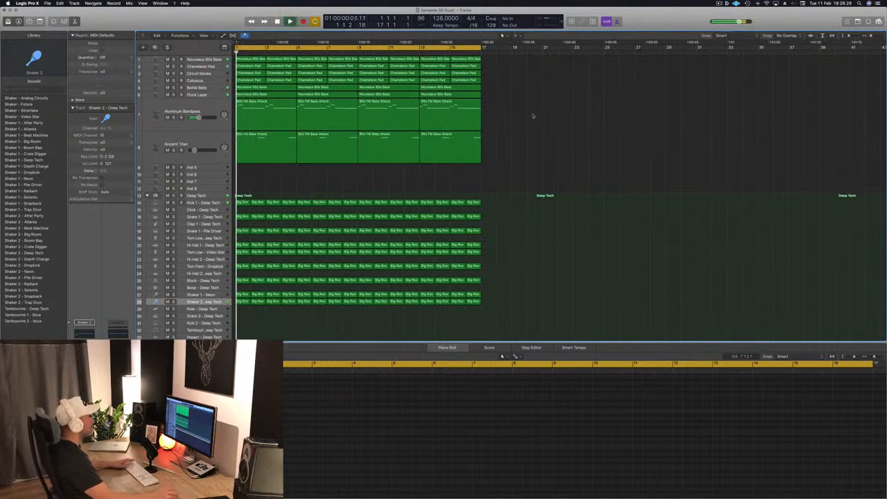
# Repeat all synth and drum regions across every track until the arrangement extends to bar 65.
pyautogui.press('super+r')
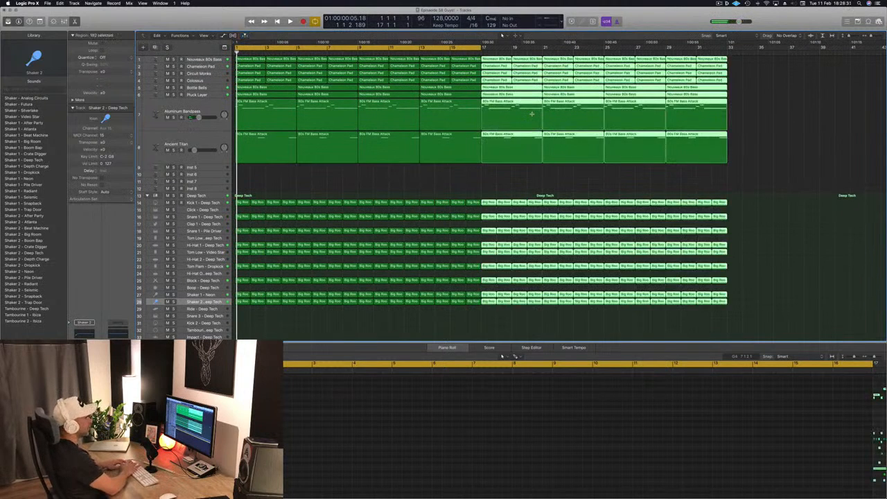
pyautogui.click(406, 179)
pyautogui.press('z')
pyautogui.press('space')
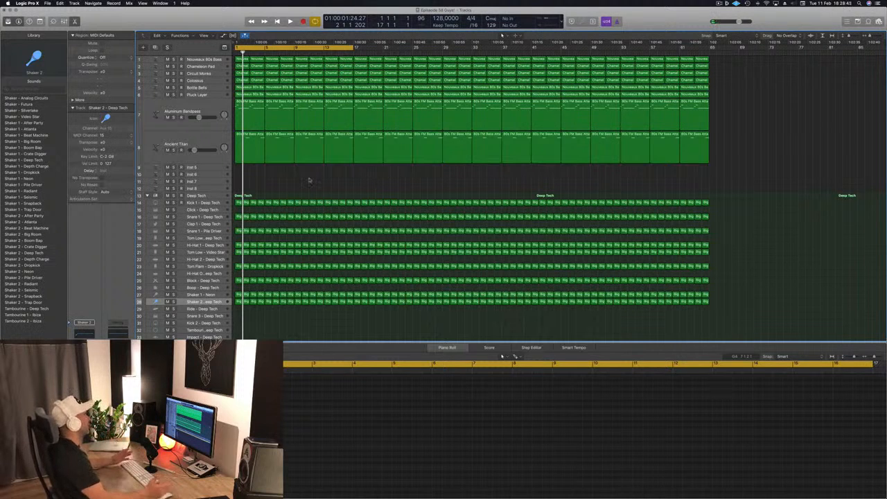
# Play the extended arrangement from the start, mute the Aluminum Bandpass track, and replay it without that layer.
pyautogui.press('Return')
pyautogui.press('space')
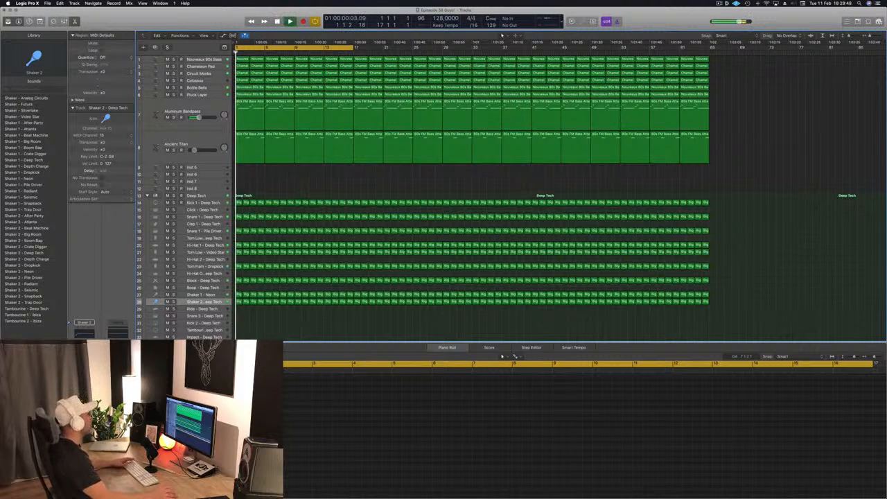
pyautogui.click(167, 117)
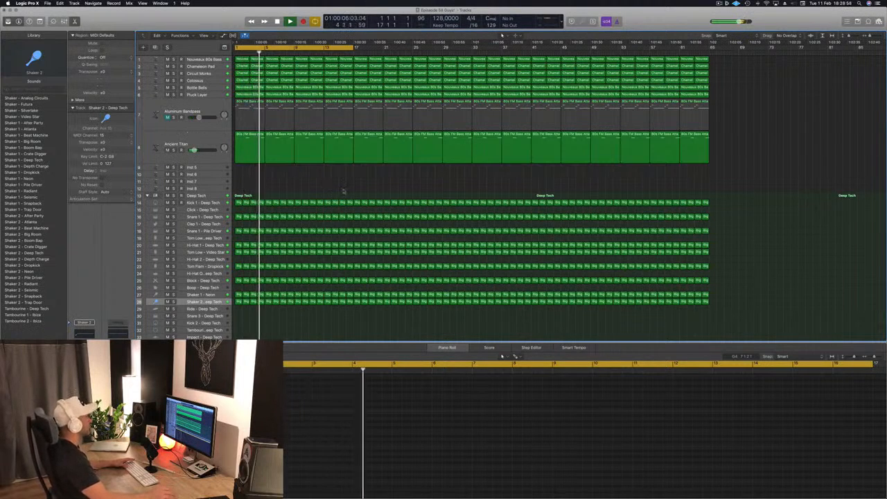
pyautogui.press('space')
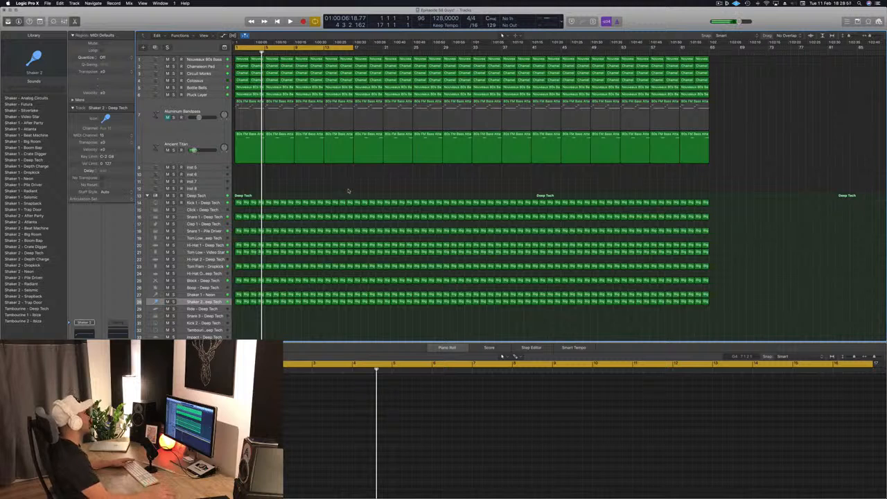
pyautogui.press('Return')
pyautogui.press('space')
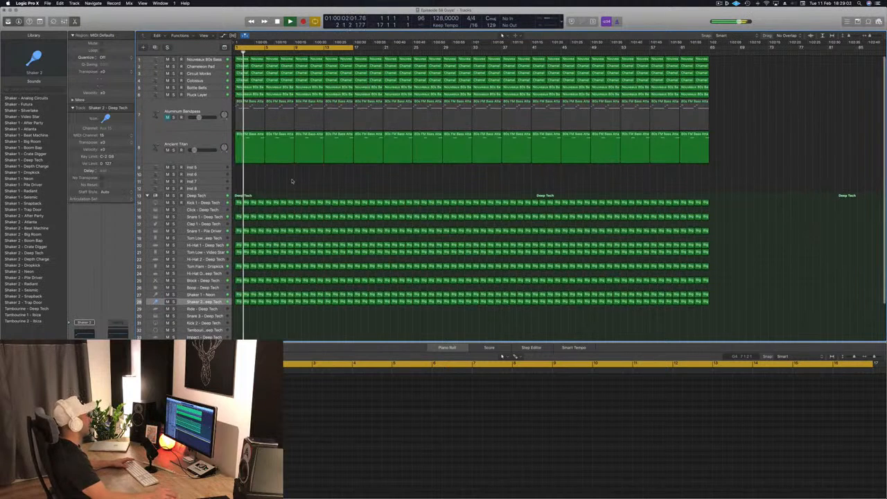
pyautogui.press('Return')
# Open the Deep Tech drum track's Multipressor during playback, adjust its band compression settings, and close the plug-in.
pyautogui.click(196, 195)
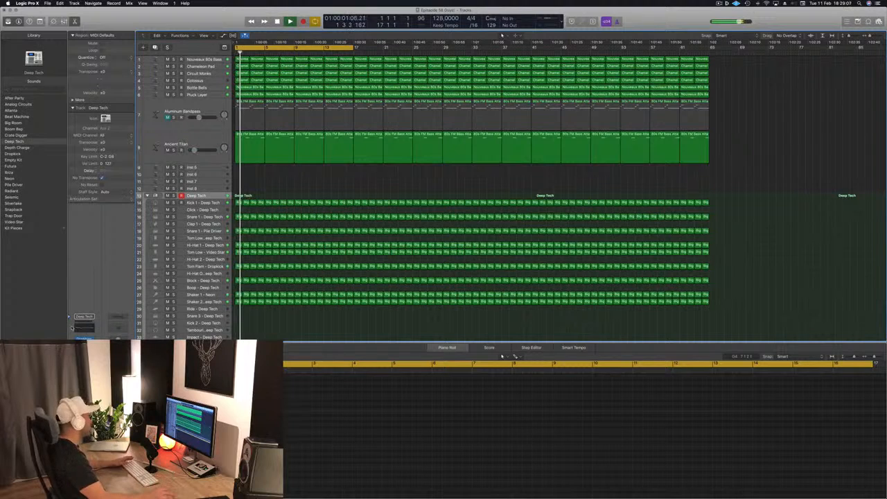
pyautogui.press('v')
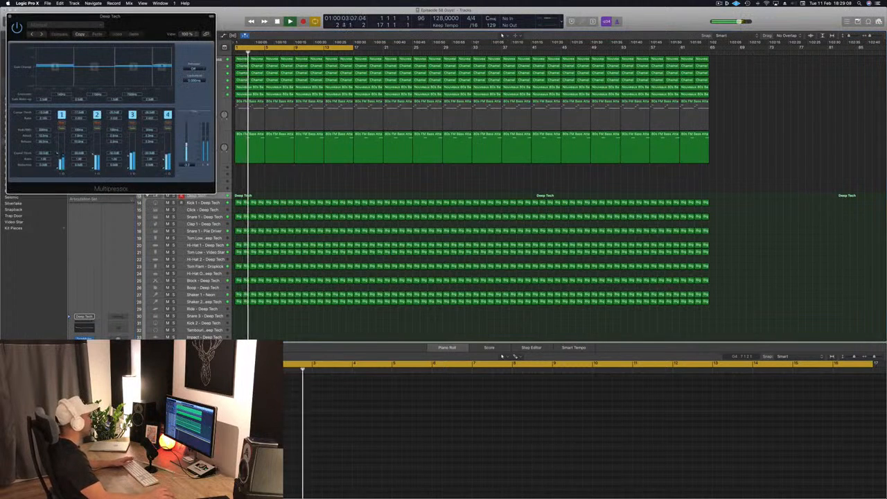
pyautogui.moveTo(148, 26); pyautogui.dragTo(322, 83)
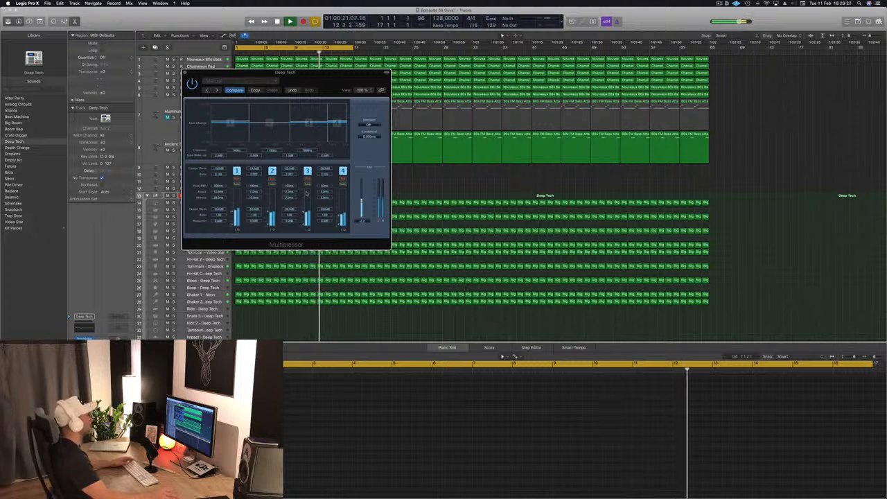
pyautogui.moveTo(328, 81); pyautogui.dragTo(364, 90)
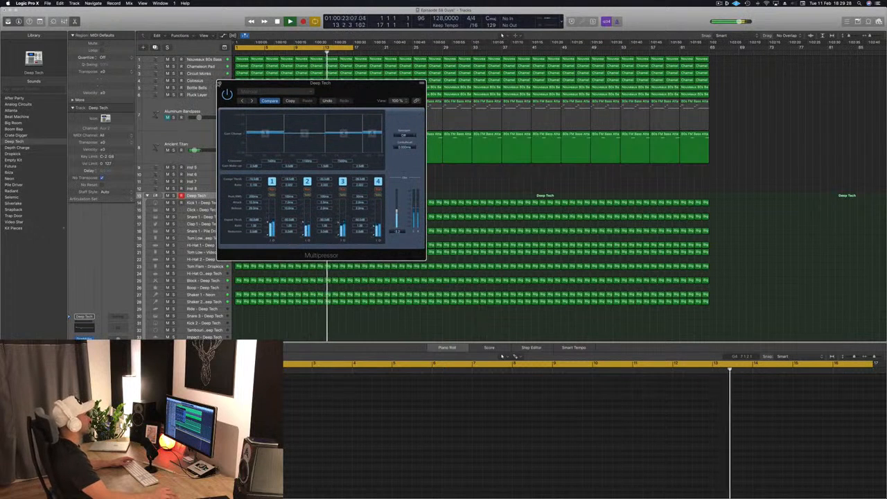
pyautogui.click(220, 82)
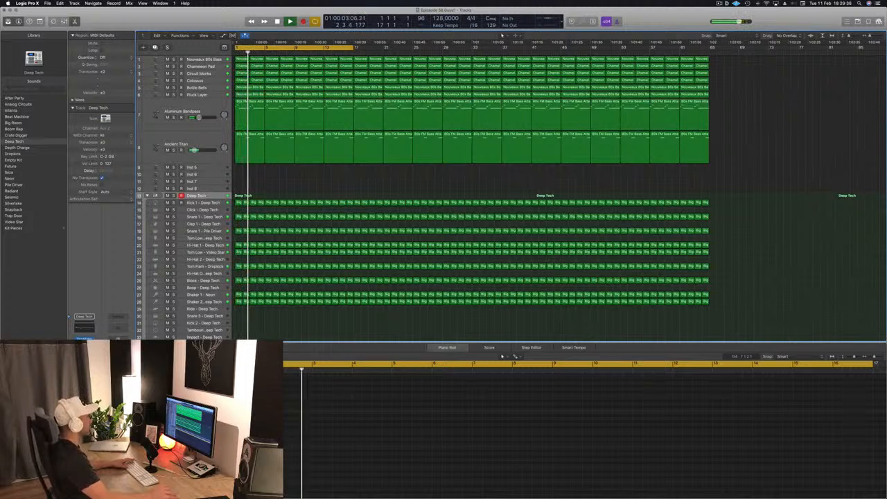
# Duplicate the Ancient Titan track, copy its first region onto the new track, and play the result from the start.
pyautogui.click(200, 137)
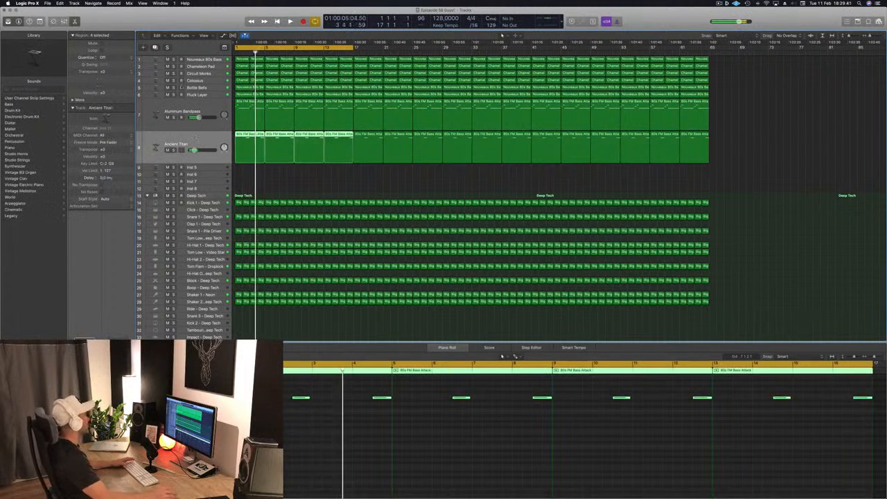
pyautogui.press('super+d')
pyautogui.moveTo(252, 139); pyautogui.dragTo(247, 182)
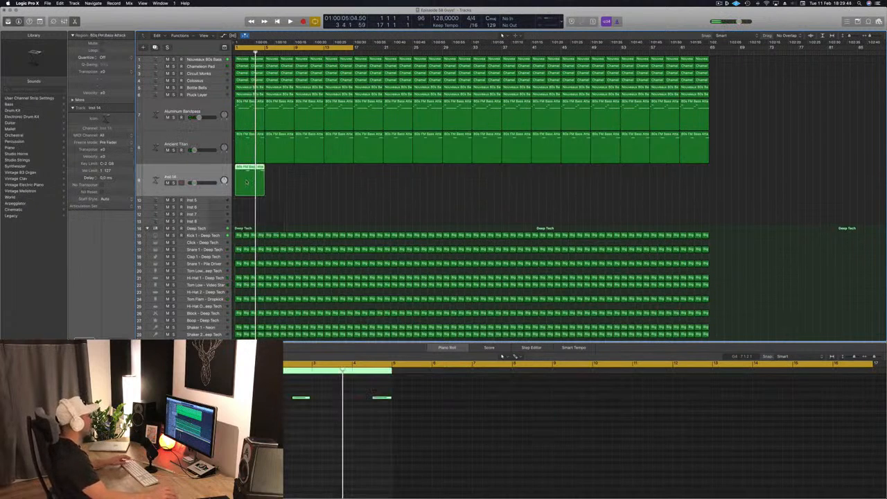
pyautogui.press('Return')
pyautogui.press('space')
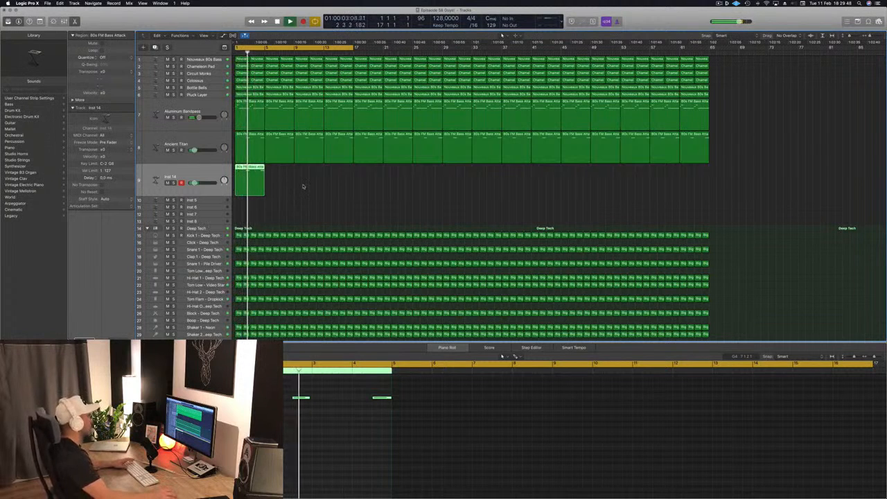
pyautogui.press('space')
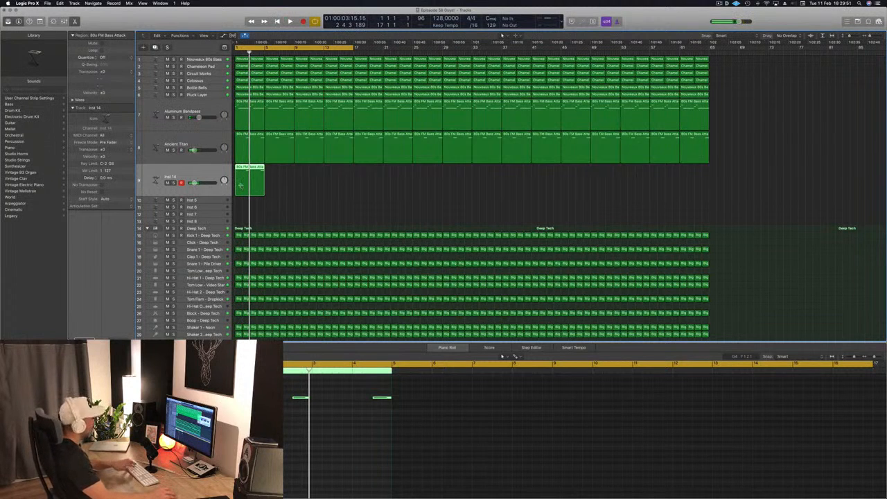
# Bring up Musical Typing and the duplicated track's Alchemy instrument, moving the Alchemy window clear of the track headers.
pyautogui.press('super+k')
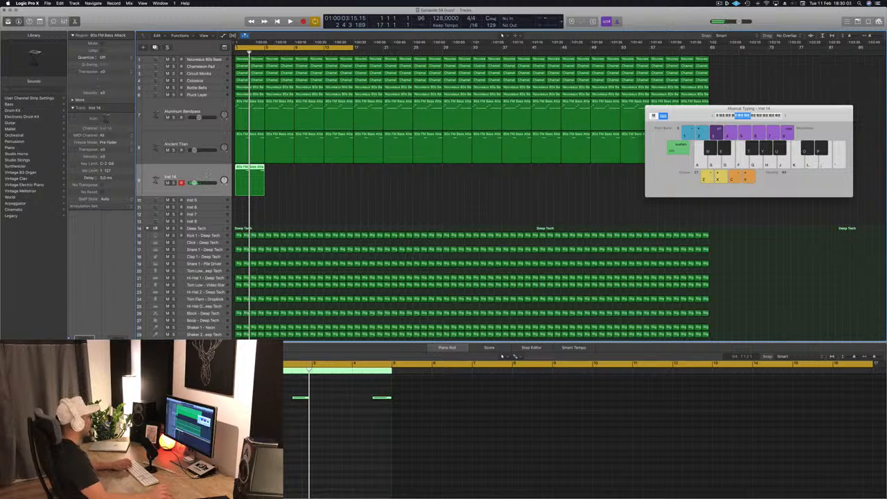
pyautogui.doubleClick(208, 174)
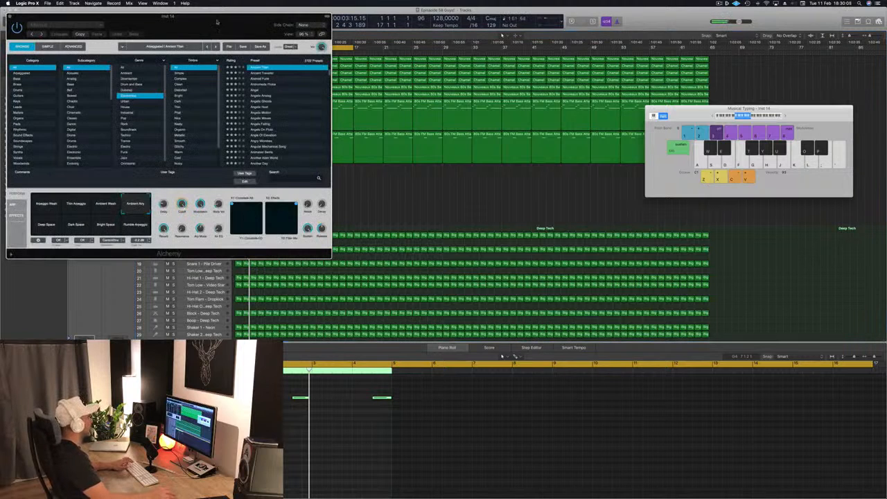
pyautogui.moveTo(227, 24); pyautogui.dragTo(588, 55)
pyautogui.click(195, 172)
pyautogui.click(92, 359)
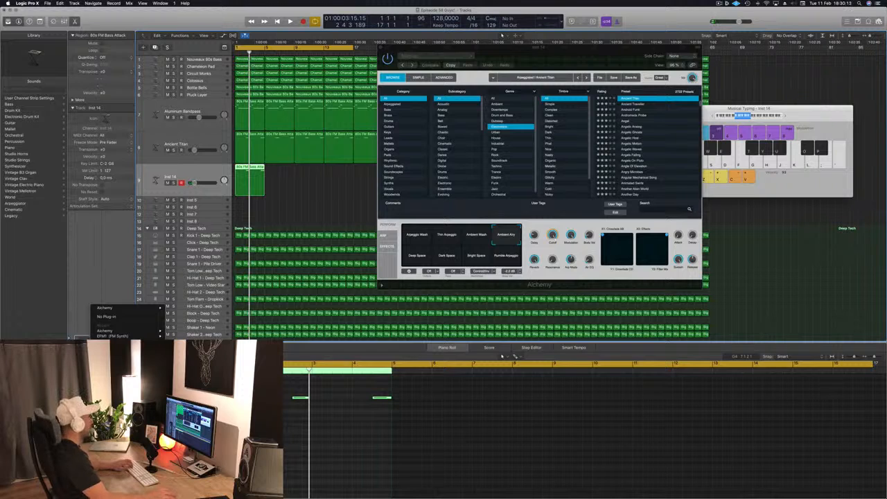
pyautogui.click(618, 58)
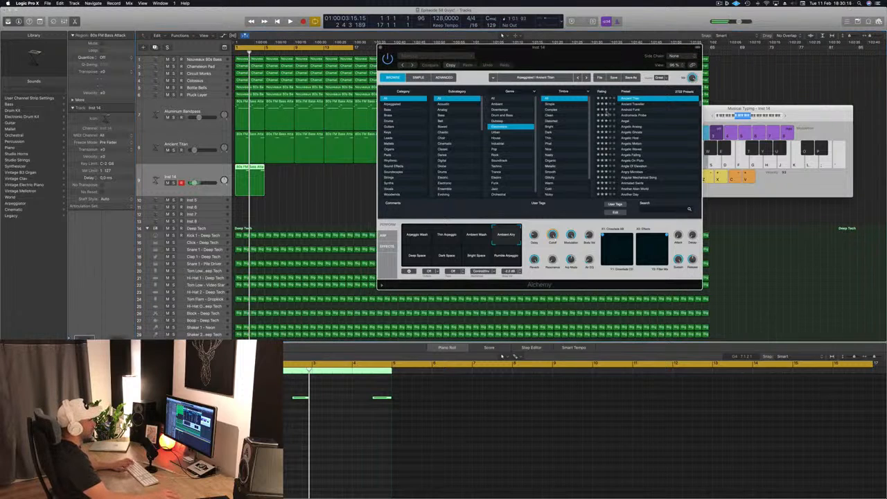
# Audition the Alchemy presets Another New Adventure, Another Time-Lapse and Anthem Chord Arp on the new track.
pyautogui.scroll(-3, 655, 147)
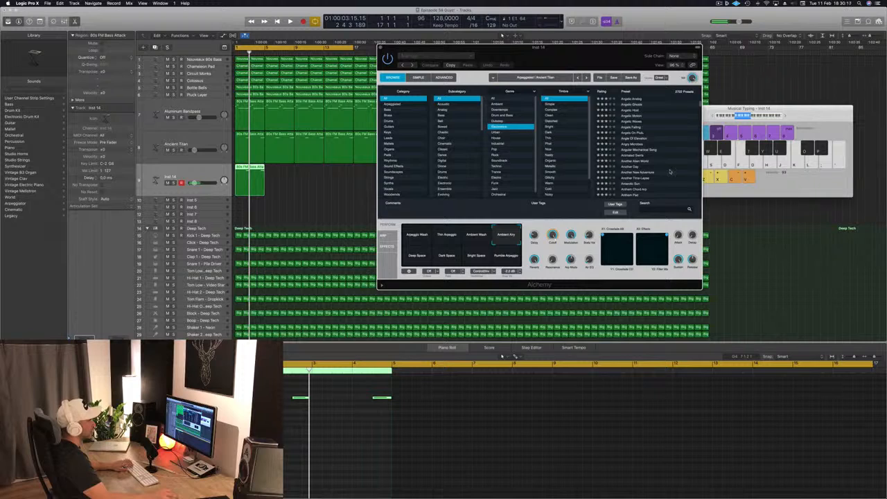
pyautogui.scroll(-2, 662, 165)
pyautogui.click(643, 154)
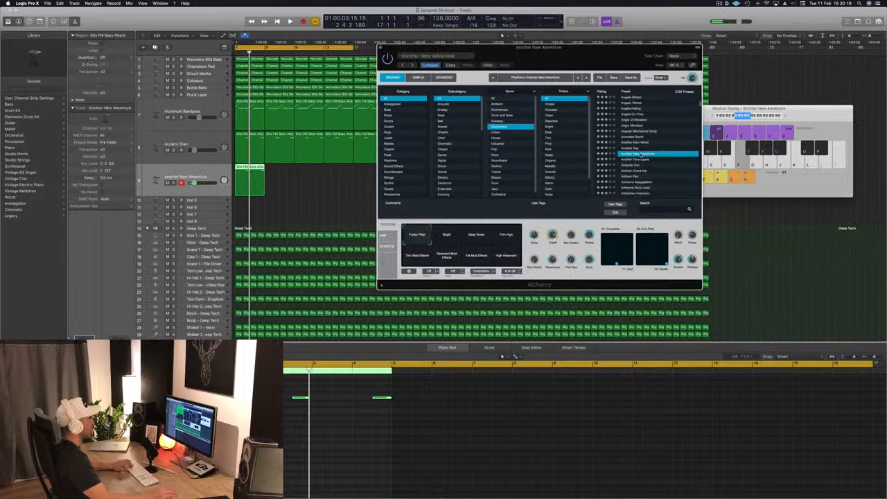
pyautogui.click(635, 160)
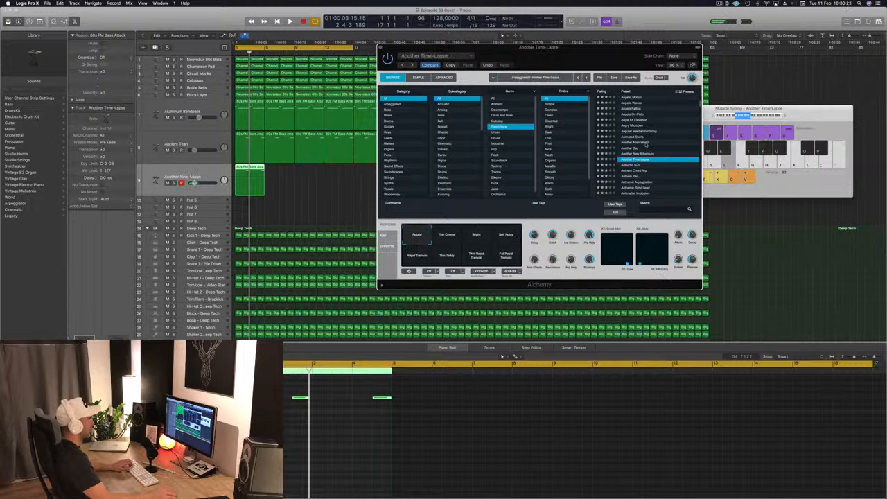
pyautogui.scroll(-1, 645, 160)
pyautogui.click(642, 159)
# Load the Antimatter Implosion preset in Alchemy and play the arrangement with it.
pyautogui.scroll(-3, 665, 152)
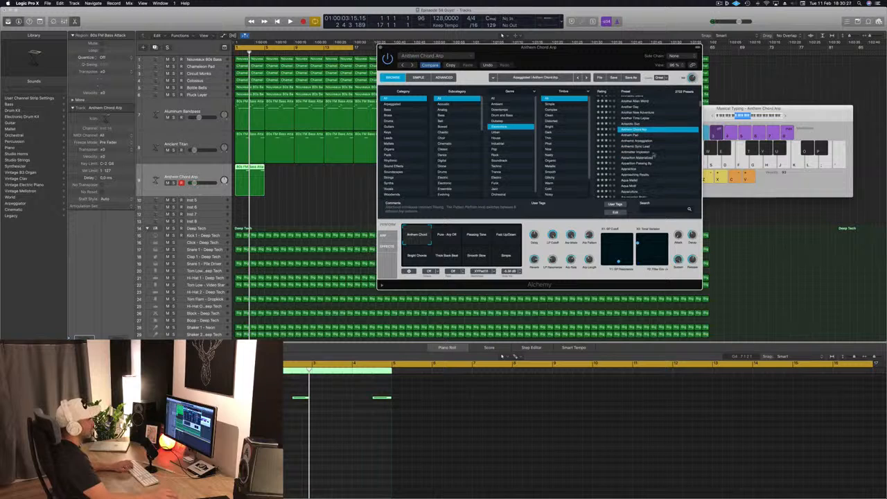
pyautogui.click(645, 153)
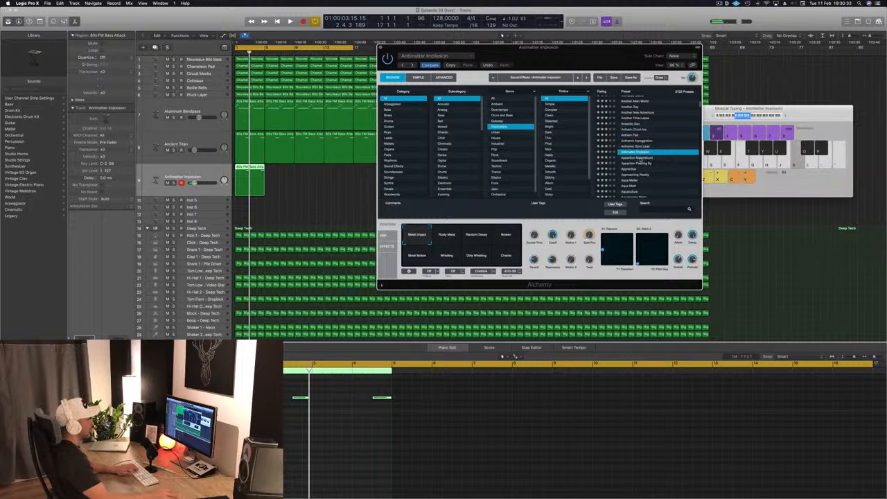
pyautogui.press('space')
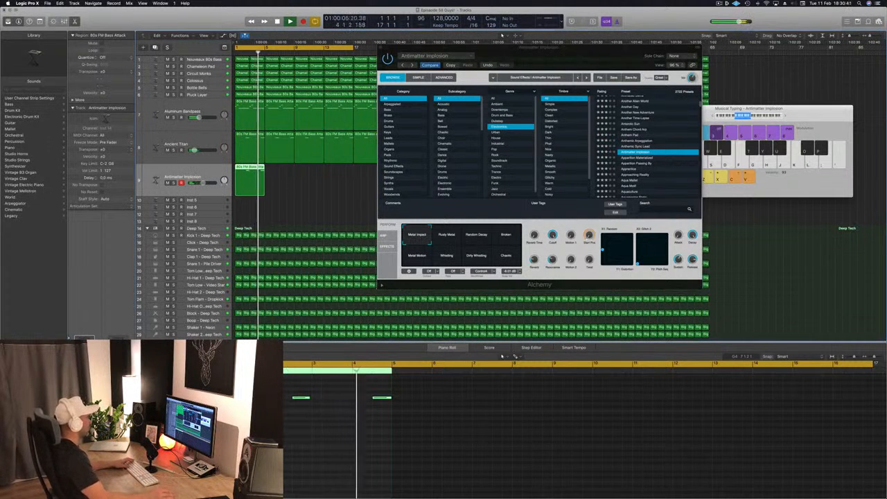
pyautogui.press('space')
# Delete the copied bass region from the new track and load the Aqua Mallet preset in Alchemy.
pyautogui.moveTo(235, 389); pyautogui.dragTo(396, 410)
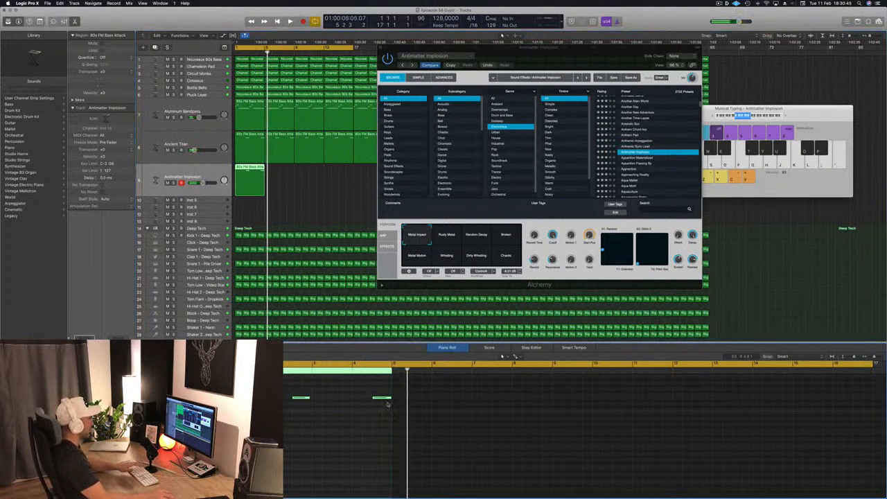
pyautogui.click(260, 181)
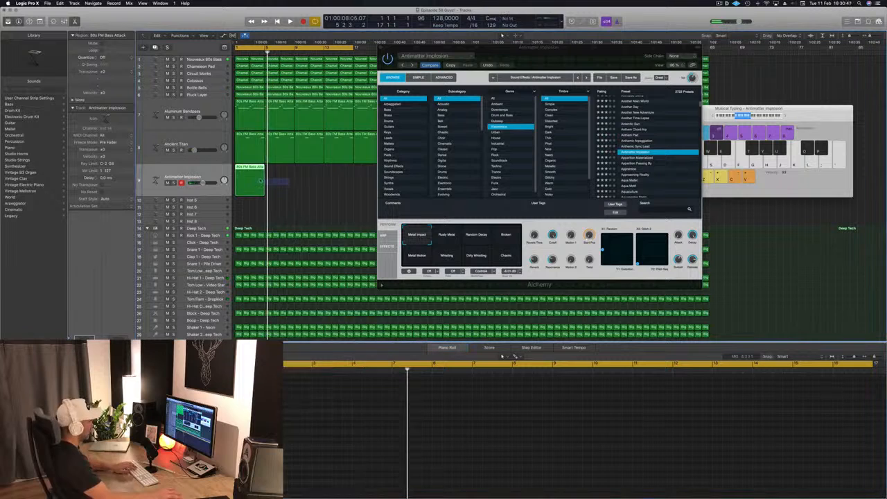
pyautogui.press('Delete')
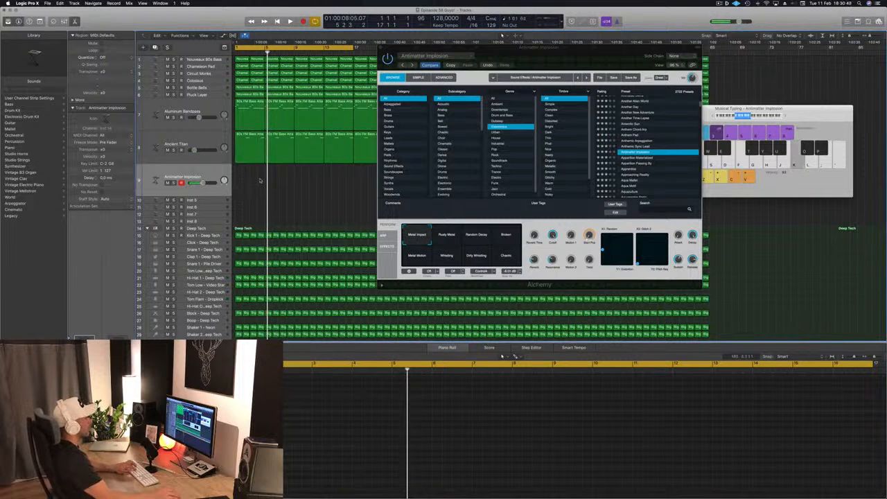
pyautogui.click(630, 184)
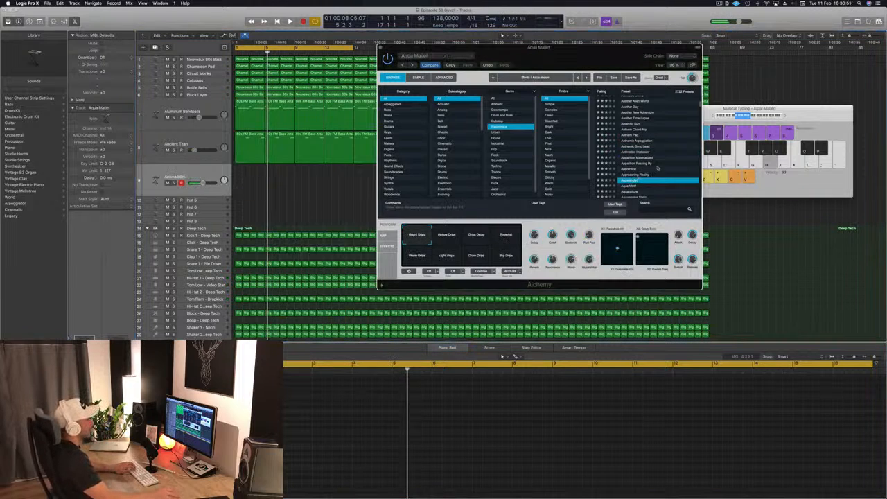
# Audition the Aquaculture preset and others further down the Electronica list, and load the At the Beach preset in Alchemy.
pyautogui.scroll(-3, 636, 170)
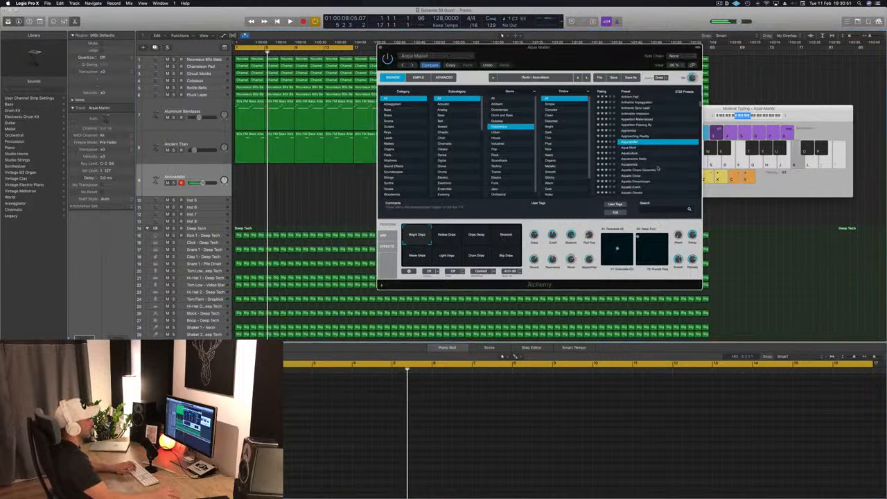
pyautogui.click(632, 153)
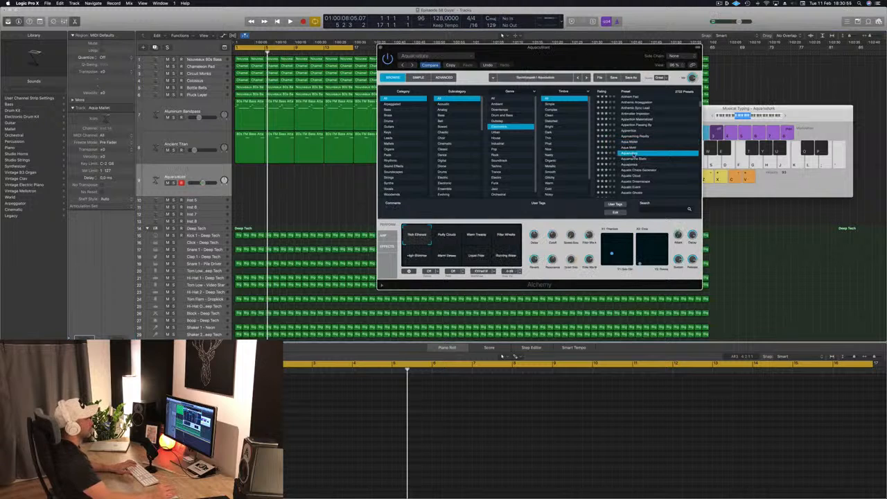
pyautogui.scroll(-5, 645, 147)
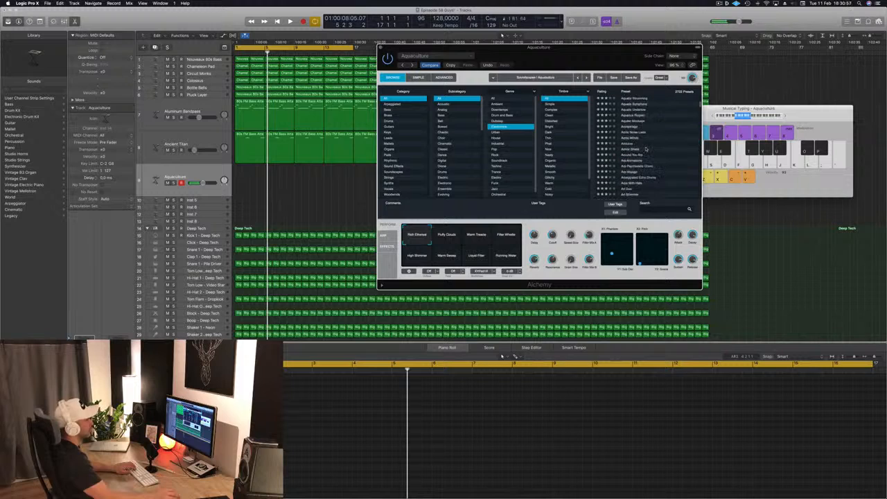
pyautogui.click(627, 155)
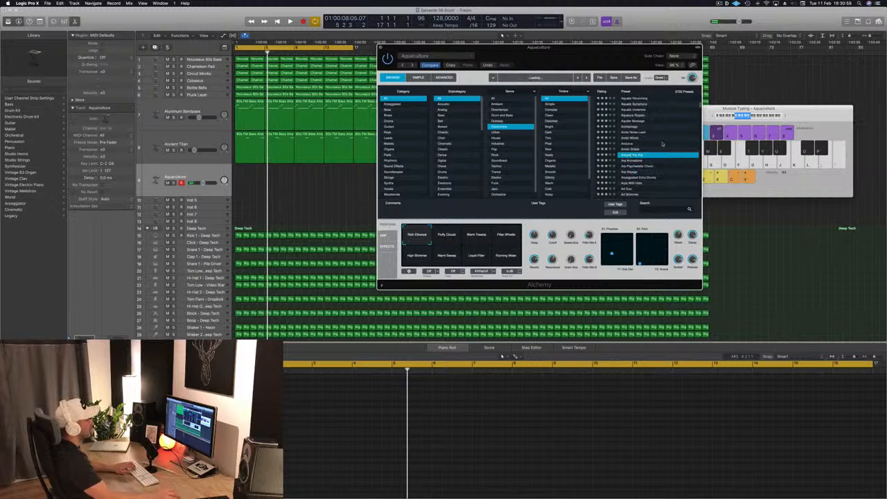
pyautogui.scroll(-4, 662, 146)
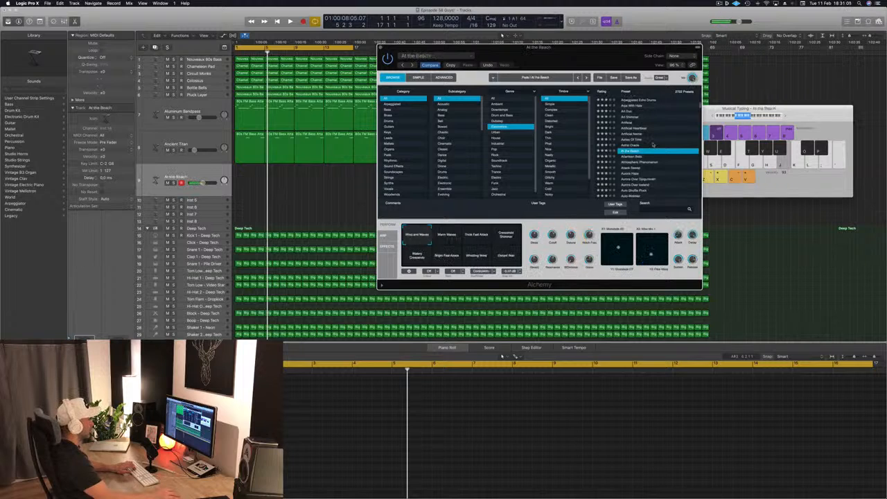
# Audition the Warm Waves and Thick Fast Attack performance snapshots of At the Beach by playing notes.
pyautogui.click(454, 240)
pyautogui.click(477, 236)
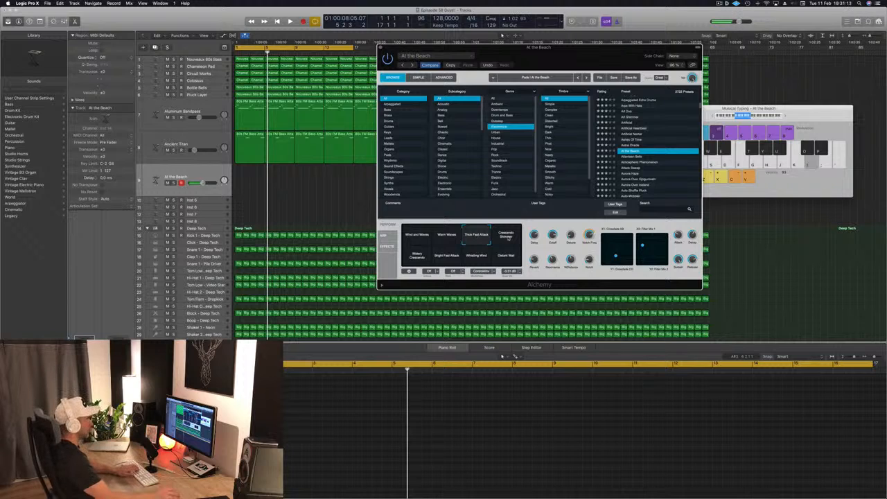
pyautogui.click(786, 117)
pyautogui.press('l')
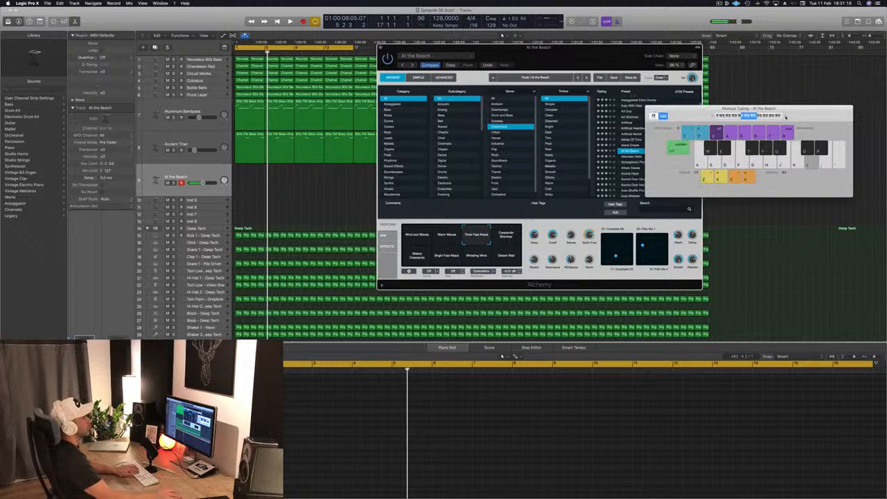
# Play the arrangement from the start, try the Crescendo Shimmer, Watery Crescendo and Bright Fast Attack snapshots, and adjust the Musical Typing octave.
pyautogui.click(200, 174)
pyautogui.press('Return')
pyautogui.press('space')
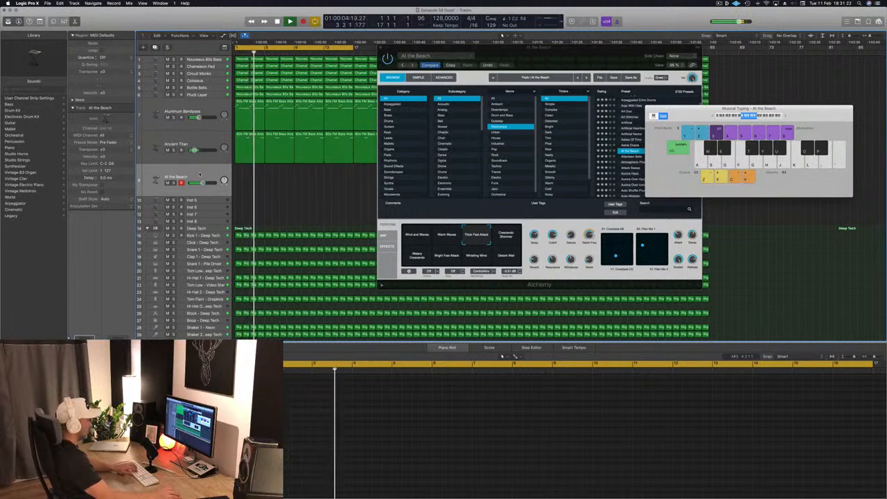
pyautogui.click(505, 238)
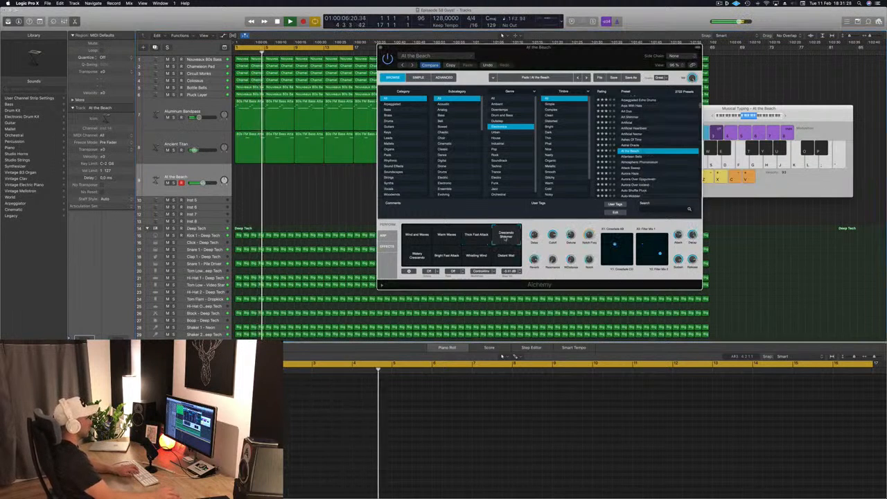
pyautogui.click(416, 257)
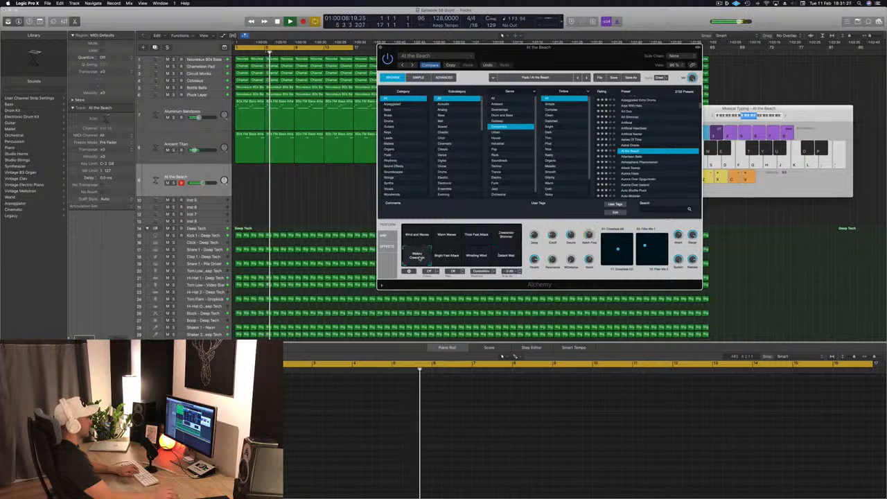
pyautogui.click(447, 255)
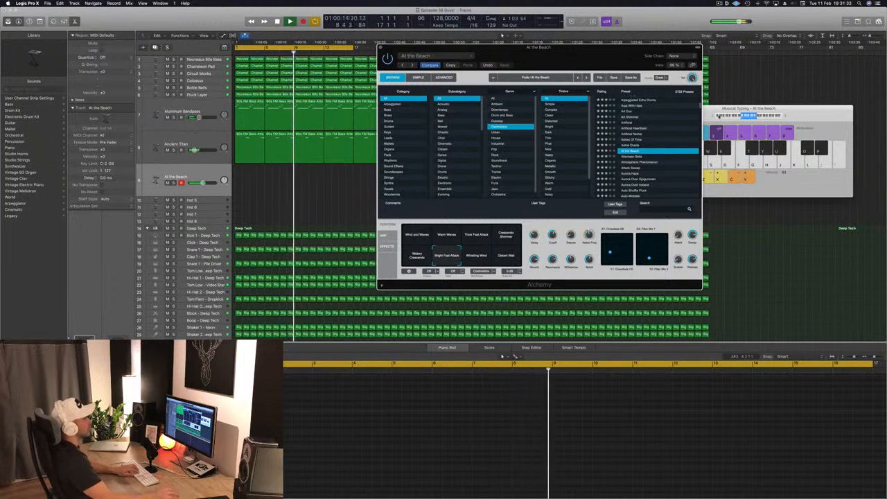
pyautogui.click(712, 116)
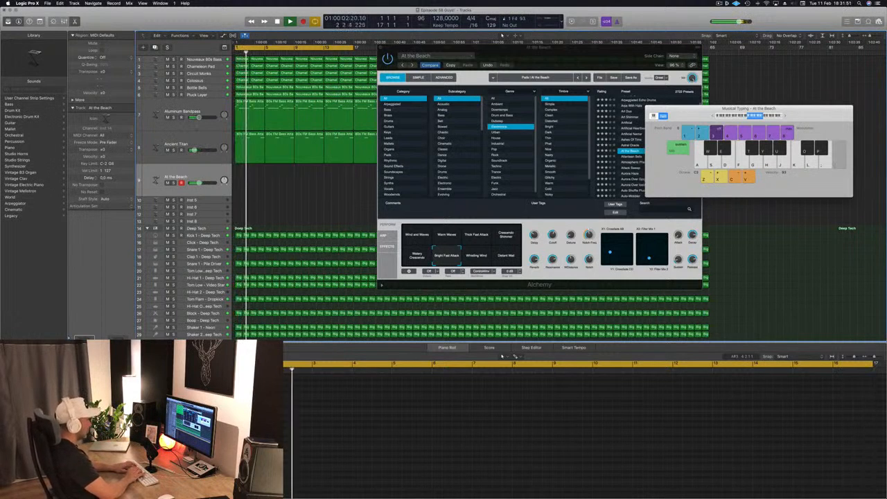
# Record an alternating two-note pattern on the At the Beach track from bar 5 to bar 9.
pyautogui.press('r')
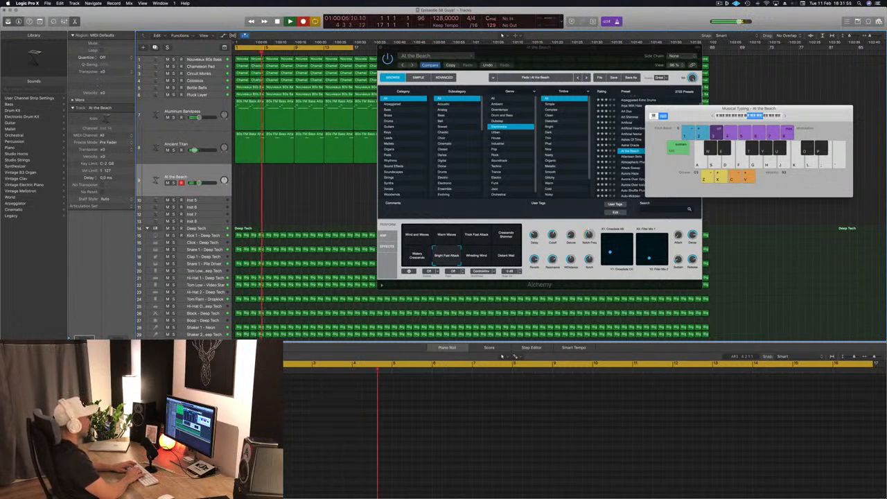
pyautogui.press('j')
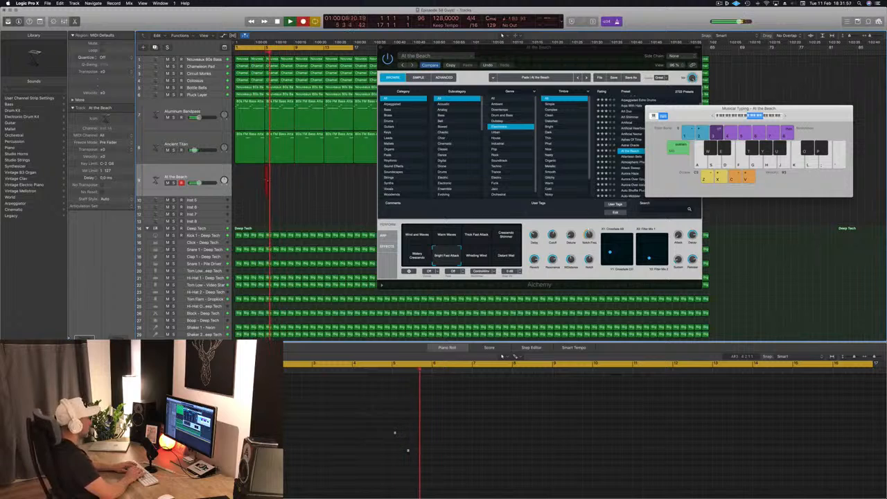
pyautogui.press('k')
pyautogui.press('j')
pyautogui.press('k')
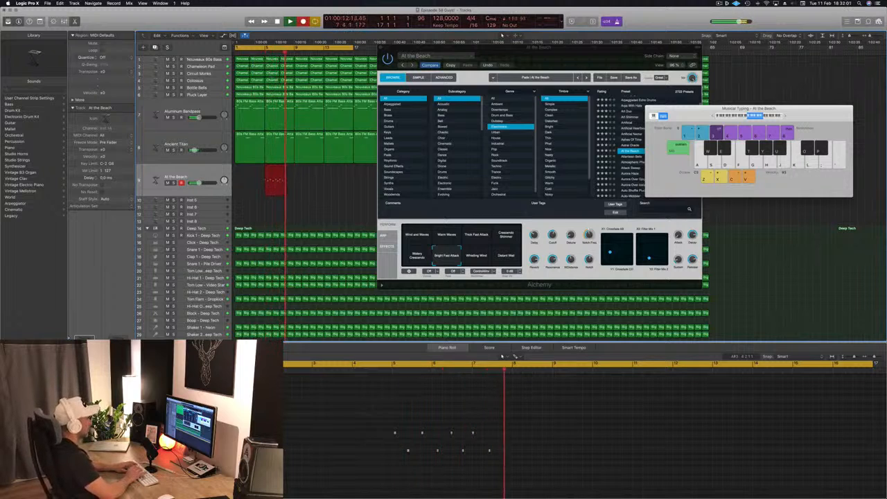
pyautogui.press('k')
pyautogui.press('j')
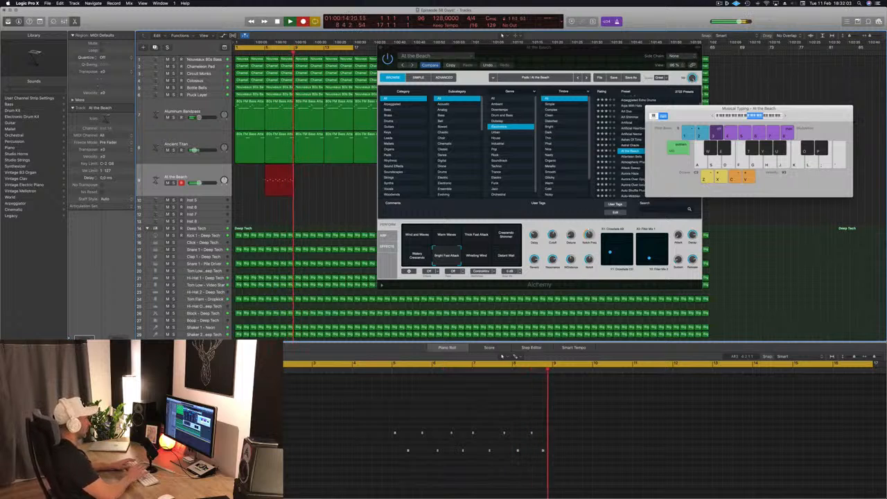
pyautogui.press('space')
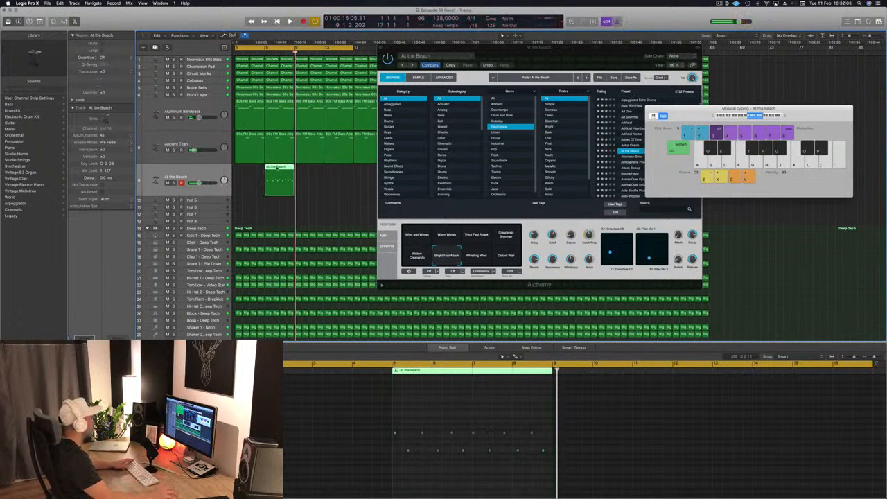
# Move the recorded At the Beach region to the start of the arrangement and bring its notes up close in the Piano Roll.
pyautogui.moveTo(273, 169); pyautogui.dragTo(243, 170)
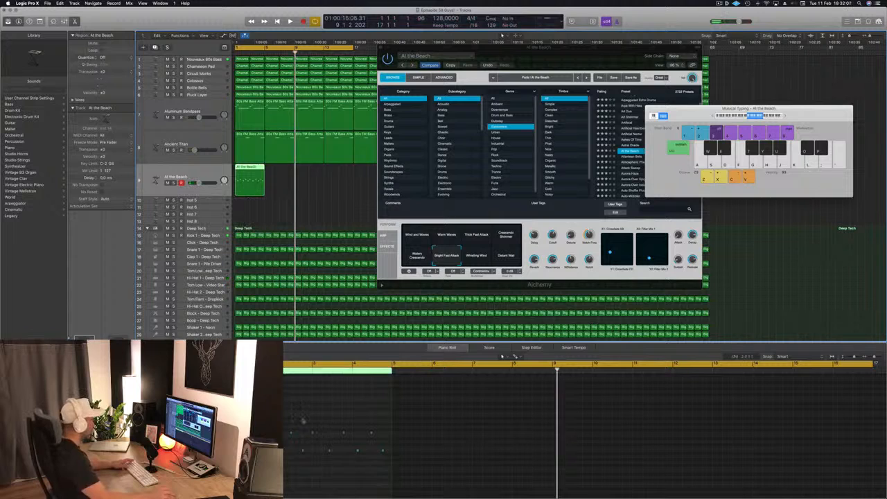
pyautogui.keyDown('ctrl'); pyautogui.keyDown('alt'); pyautogui.click(292, 420); pyautogui.keyUp('alt'); pyautogui.keyUp('ctrl')
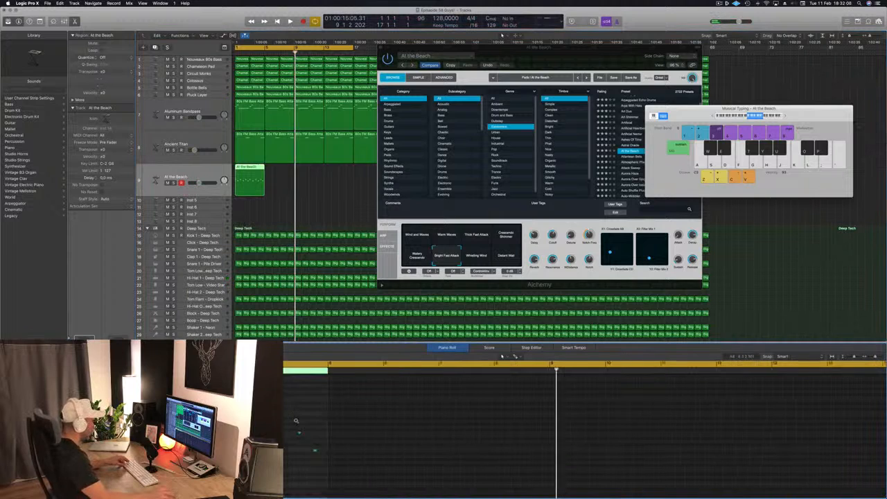
pyautogui.keyDown('ctrl'); pyautogui.keyDown('alt'); pyautogui.click(296, 420); pyautogui.keyUp('alt'); pyautogui.keyUp('ctrl')
pyautogui.hscroll(5, 295, 420)
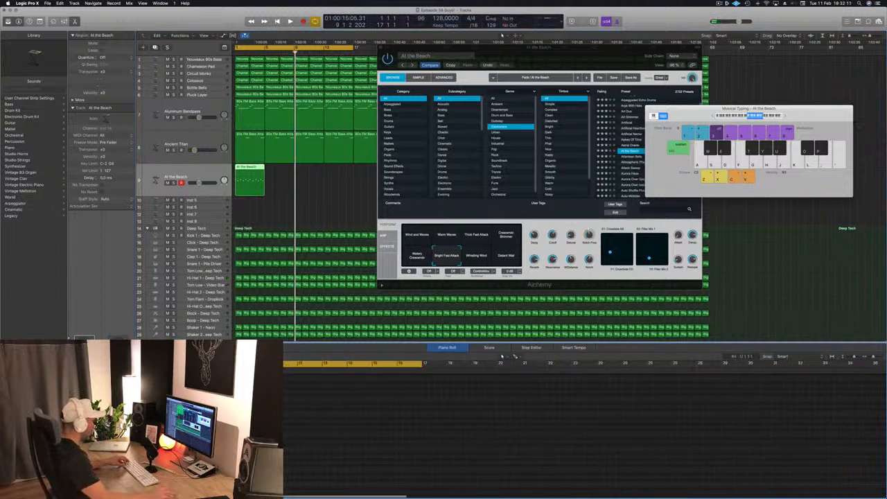
pyautogui.hscroll(-5, 296, 420)
pyautogui.press('super+Right')
pyautogui.press('super+Right')
pyautogui.press('super+Right')
pyautogui.press('super+Right')
pyautogui.press('super+Right')
pyautogui.hscroll(-5, 296, 420)
# Tighten the timing of the At the Beach notes in the Piano Roll, checking them with short playbacks from the start.
pyautogui.press('Return')
pyautogui.press('space')
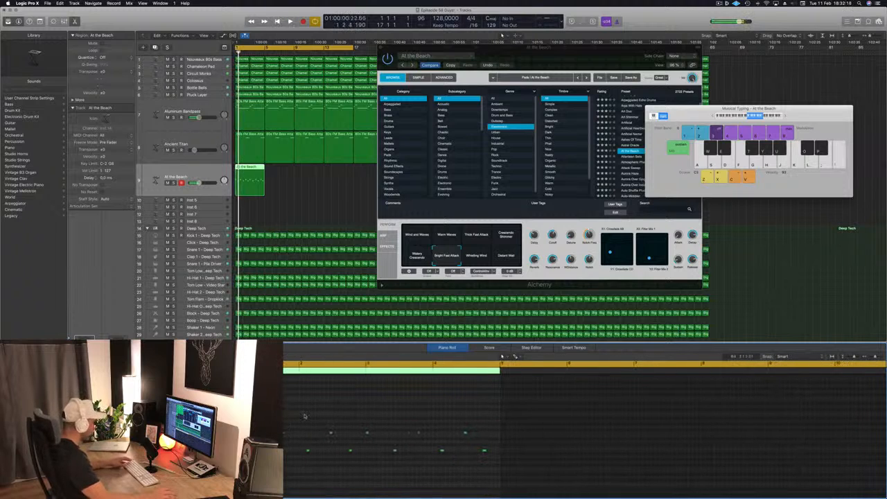
pyautogui.press('space')
pyautogui.press('space')
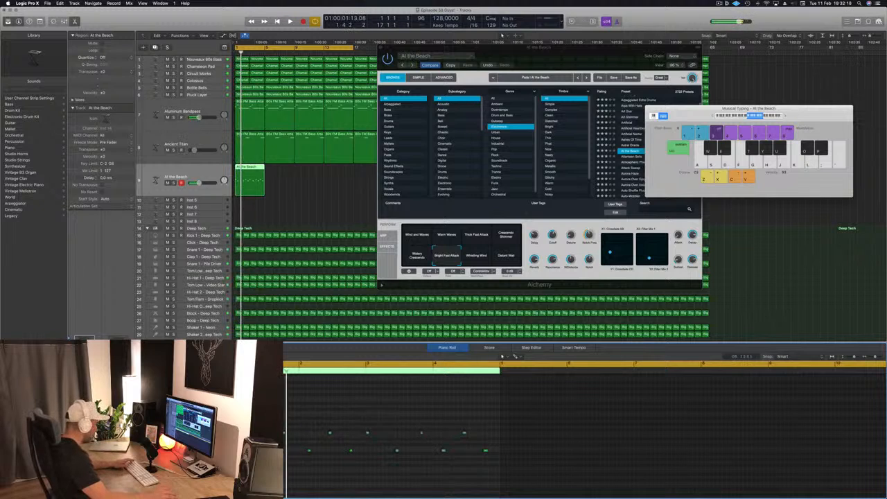
pyautogui.press('space')
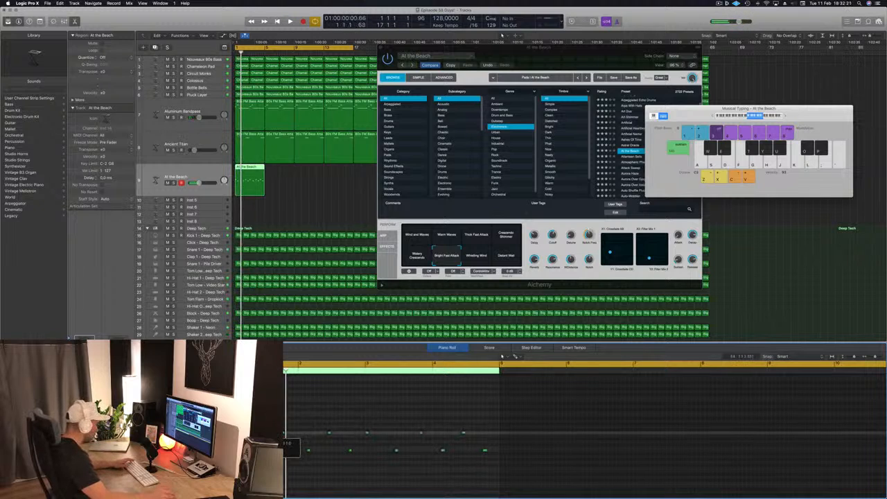
pyautogui.press('space')
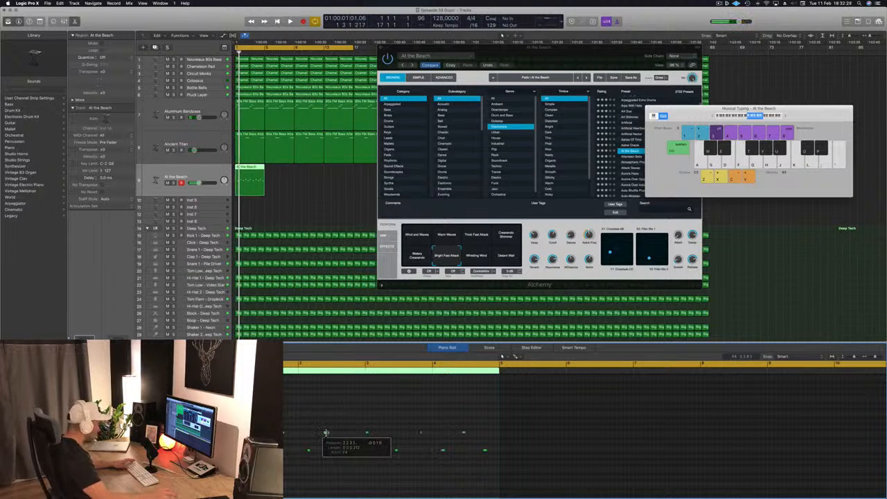
pyautogui.press('space')
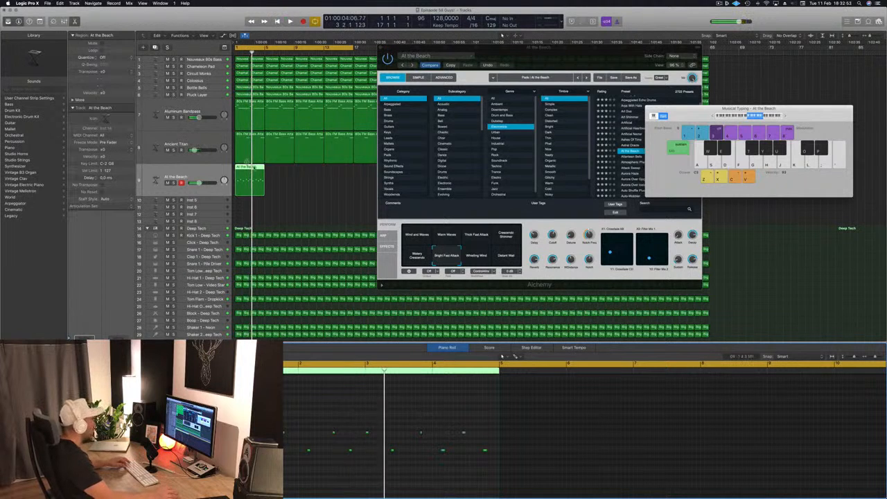
# Split the At the Beach region at bar 3, delete its second half and play the remaining two bars.
pyautogui.doubleClick(251, 179)
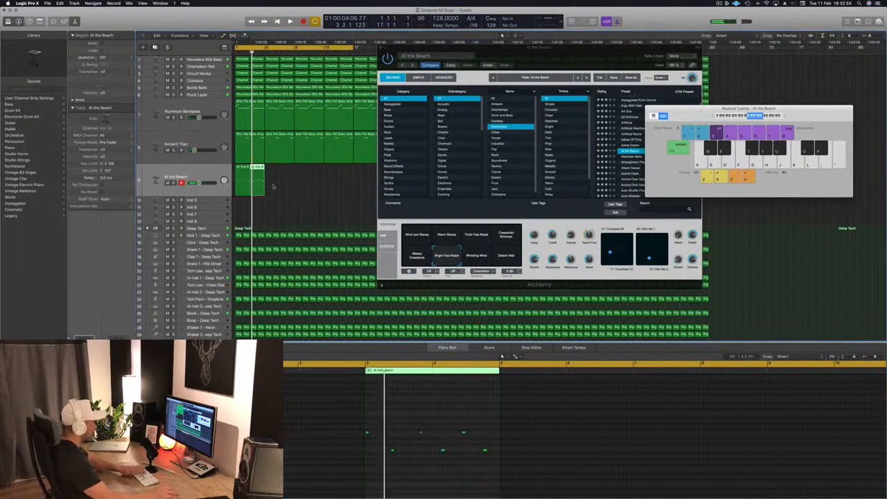
pyautogui.press('space')
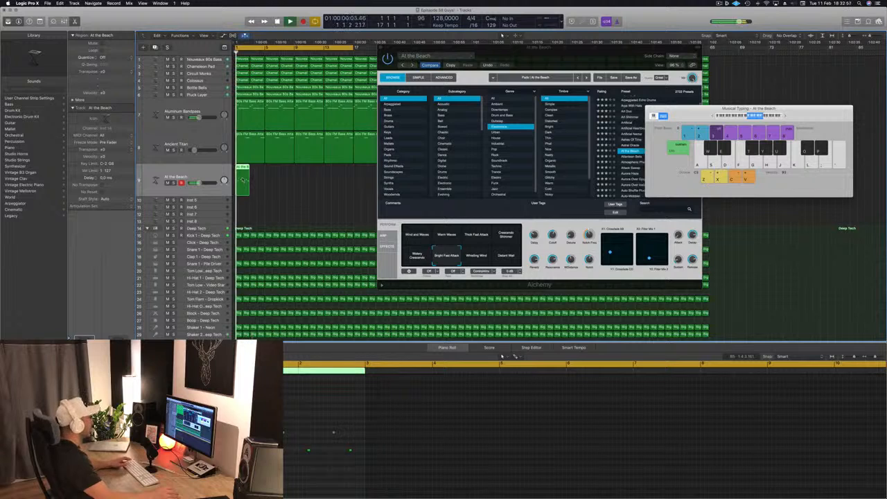
# Fill the At the Beach track with copies of the two-bar region up to bar 65, moving the Alchemy and Musical Typing windows aside.
pyautogui.moveTo(242, 167); pyautogui.dragTo(280, 173)
pyautogui.moveTo(554, 63); pyautogui.dragTo(767, 122)
pyautogui.press('space')
pyautogui.moveTo(313, 187); pyautogui.dragTo(419, 170)
pyautogui.press('super+k')
pyautogui.moveTo(696, 110); pyautogui.dragTo(768, 187)
pyautogui.moveTo(417, 169); pyautogui.dragTo(660, 170)
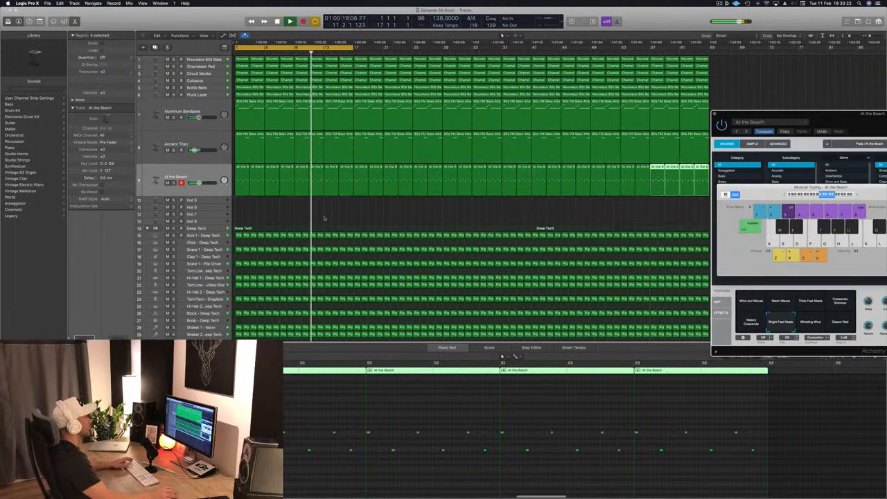
# Select the At the Beach track, restart playback and bring its Alchemy window back over the arrangement.
pyautogui.click(187, 171)
pyautogui.press('Return')
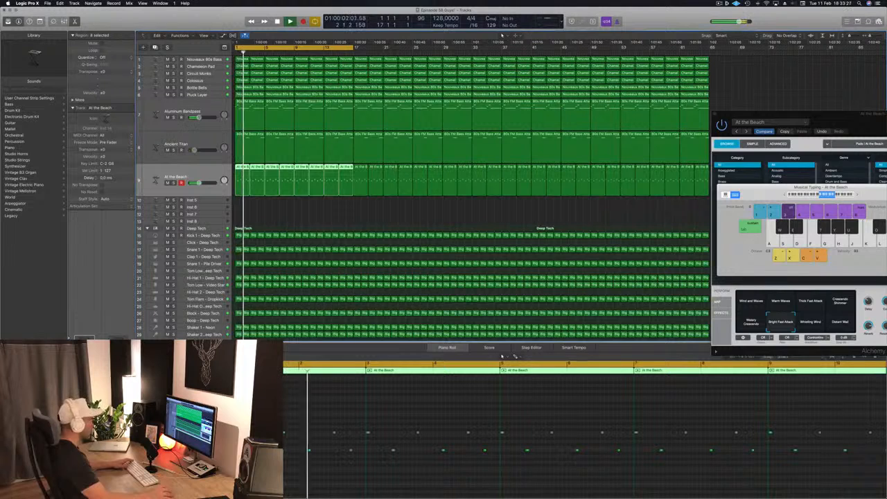
pyautogui.click(715, 114)
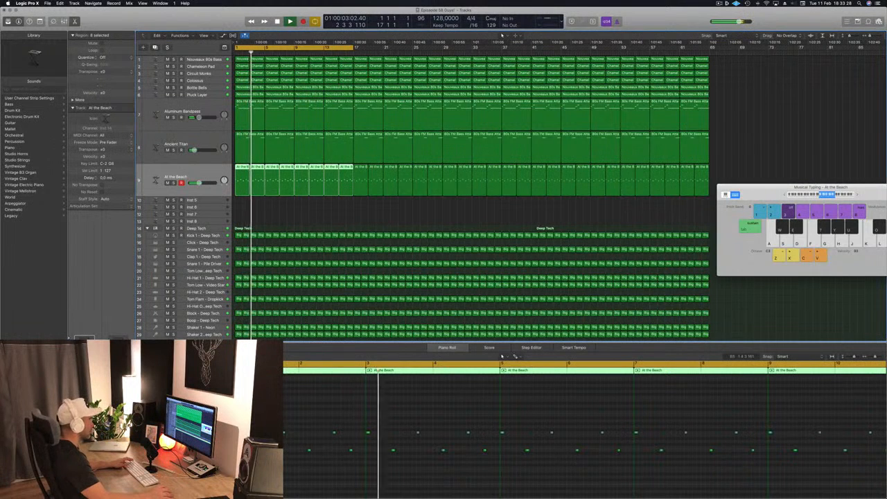
pyautogui.press('v')
pyautogui.moveTo(826, 114); pyautogui.dragTo(491, 116)
pyautogui.press('Return')
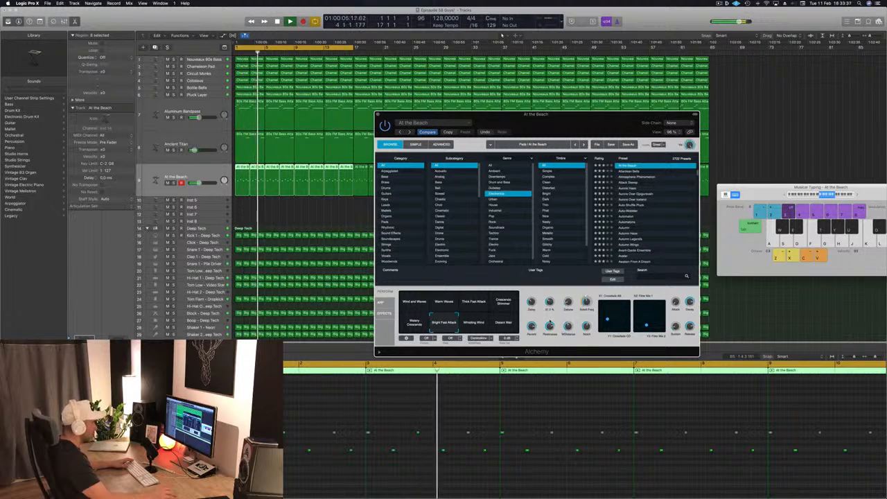
# Audition the Whistling Wind and Distant Wail snapshots, choose Wind and Waves, and shift the Alchemy window off the cycled regions.
pyautogui.click(467, 325)
pyautogui.click(501, 324)
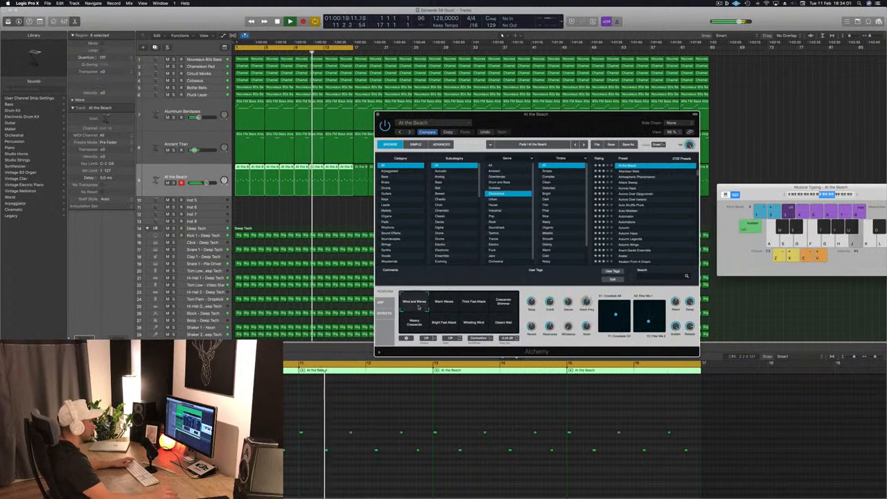
pyautogui.moveTo(513, 131); pyautogui.dragTo(566, 135)
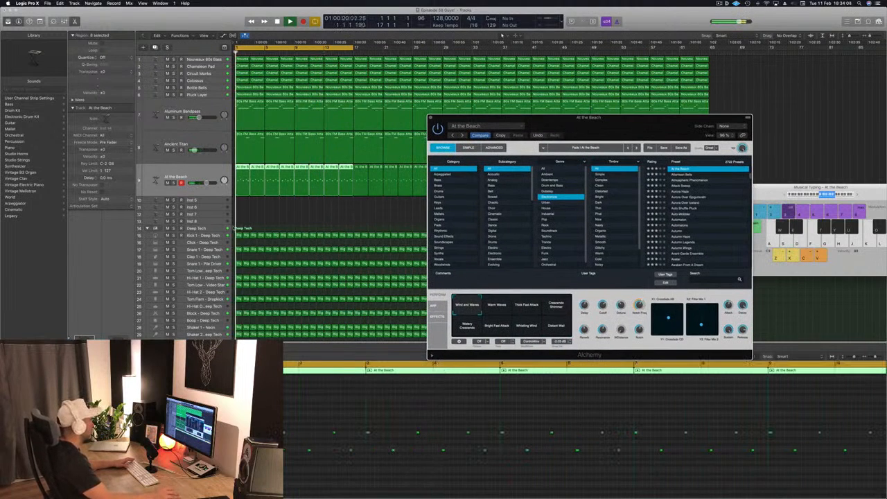
# Solo the At the Beach layer briefly and release it to compare it with the full arrangement.
pyautogui.hotkey('ctrl', 's')
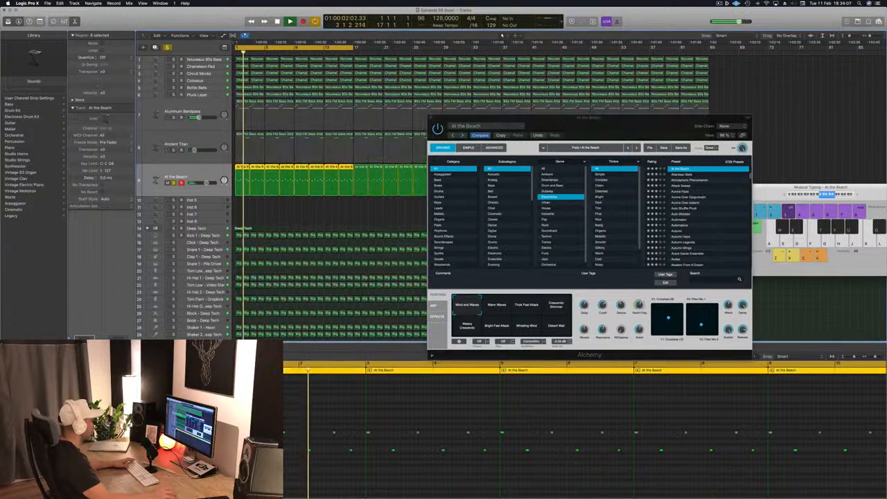
pyautogui.hotkey('ctrl', 's')
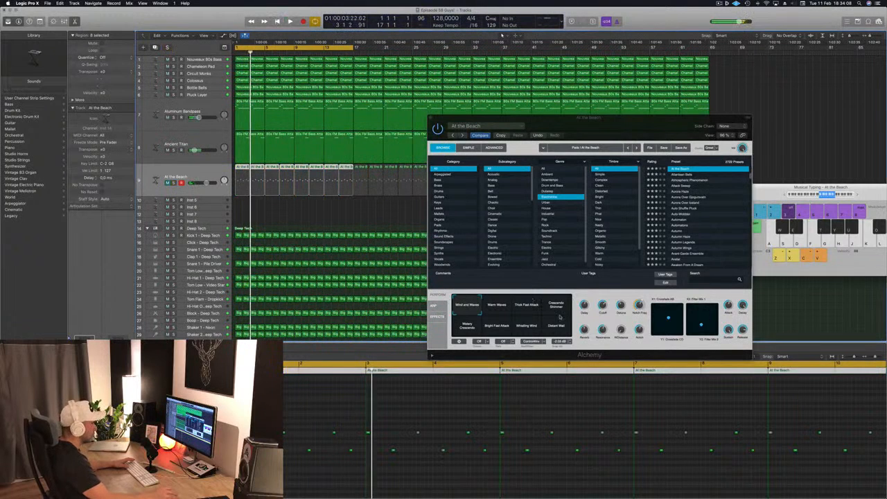
# Unmute the At the Beach track and audition its Alchemy snapshots, including Distant Wail, settling on Bright Fast Attack.
pyautogui.click(500, 309)
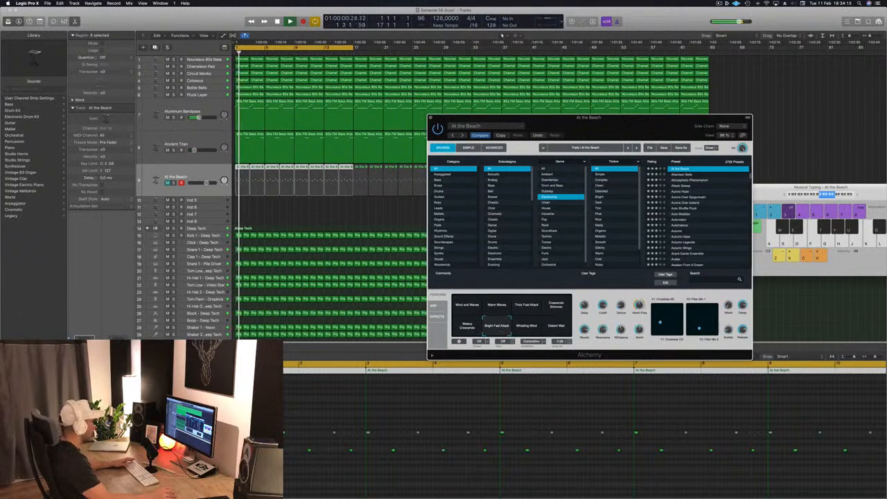
pyautogui.click(158, 191)
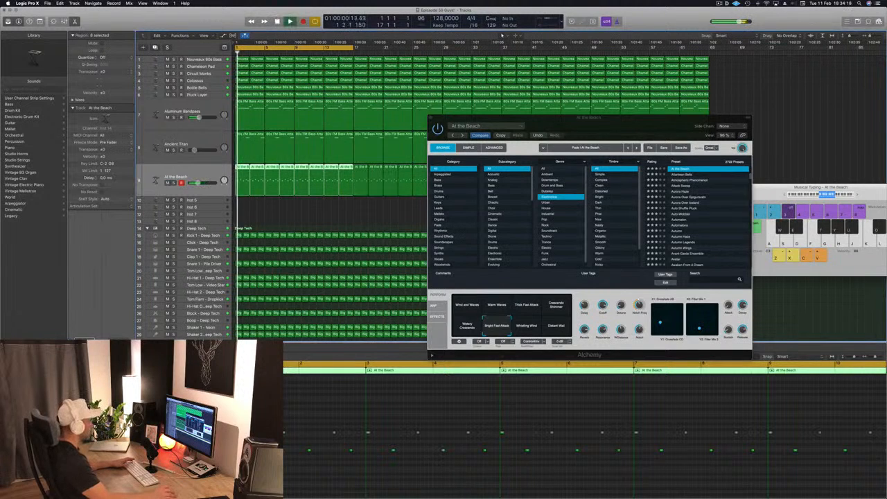
pyautogui.click(552, 307)
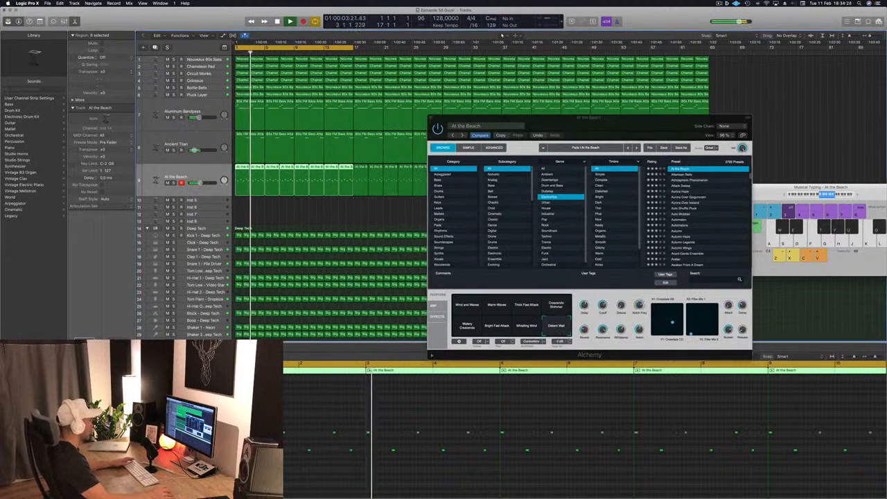
pyautogui.click(499, 329)
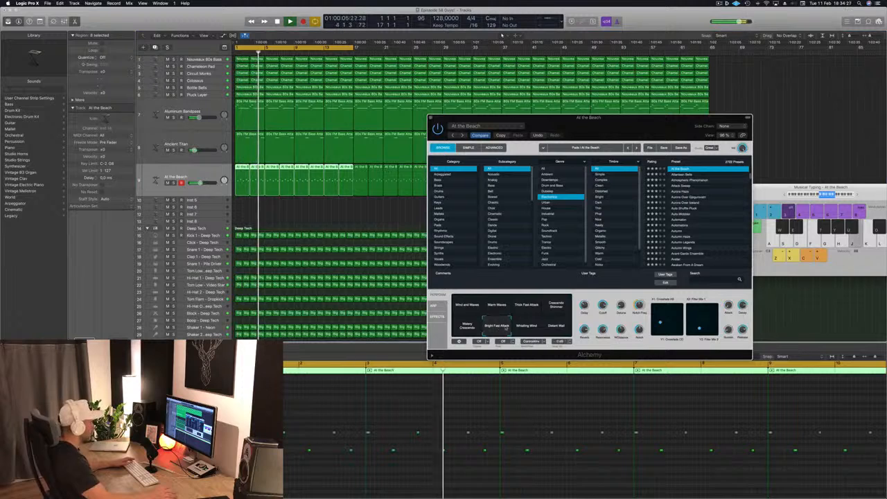
pyautogui.click(499, 402)
pyautogui.click(467, 327)
pyautogui.click(496, 325)
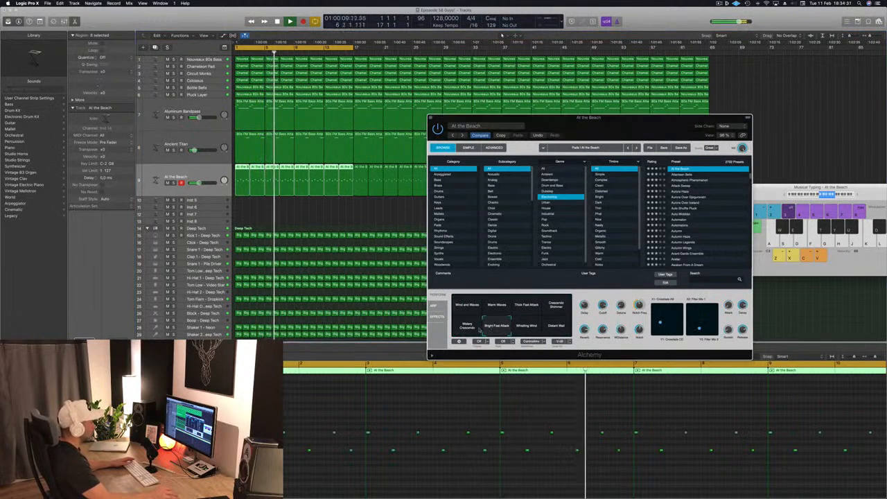
# Load the Atlantean Bells preset on the layer, shifting the Alchemy window over the arrangement.
pyautogui.moveTo(658, 118); pyautogui.dragTo(556, 85)
pyautogui.click(578, 141)
pyautogui.moveTo(385, 90); pyautogui.dragTo(411, 91)
pyautogui.moveTo(579, 86); pyautogui.dragTo(548, 86)
pyautogui.click(199, 183)
# Transpose the selected At the Beach regions' notes down in the Piano Roll and restart playback from the beginning.
pyautogui.click(291, 484)
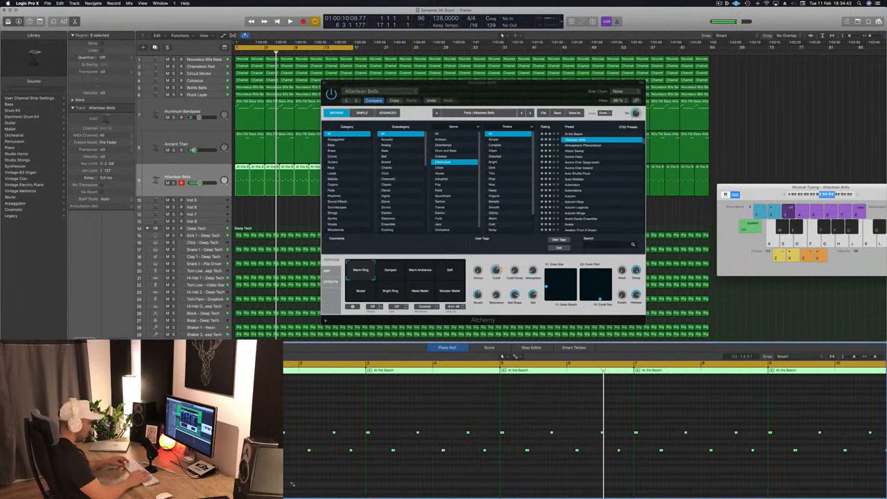
pyautogui.press('Return')
pyautogui.press('space')
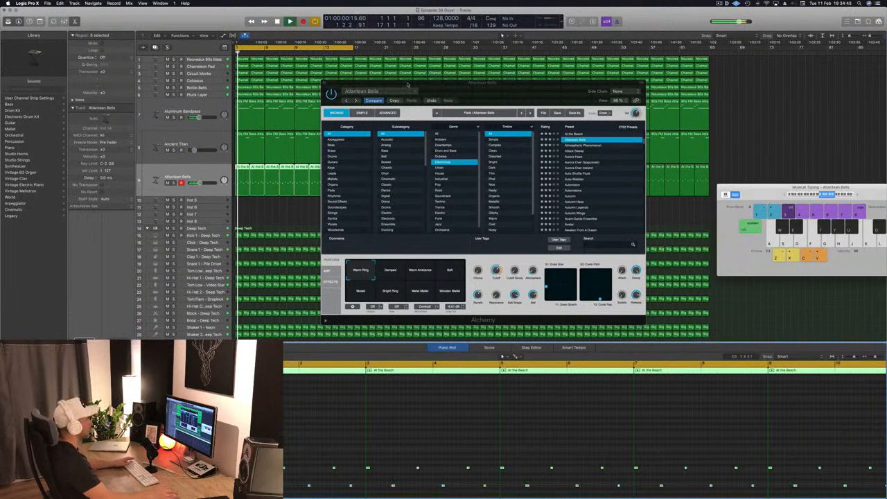
pyautogui.moveTo(480, 88); pyautogui.dragTo(515, 77)
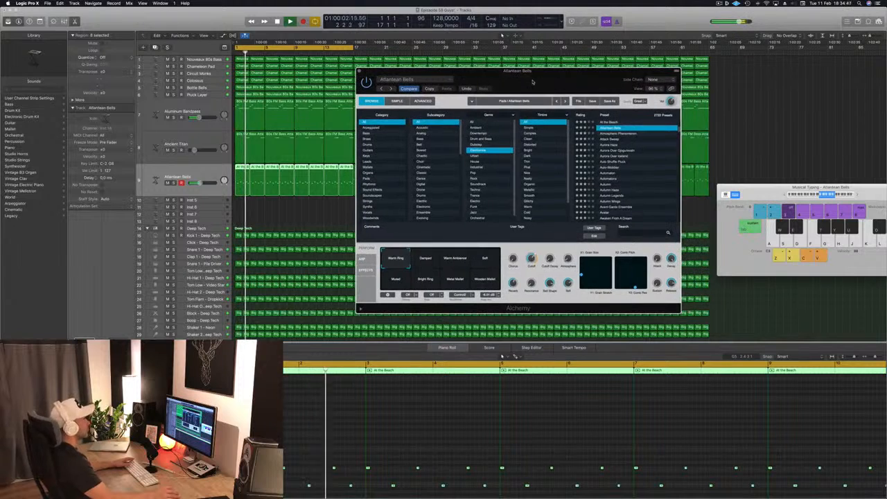
# Audition the Atlantean Bells snapshots Damped, Warm Ambience, Soft, Muted, Bright Ring, Metal Mallet and Wooden Mallet during playback.
pyautogui.click(433, 265)
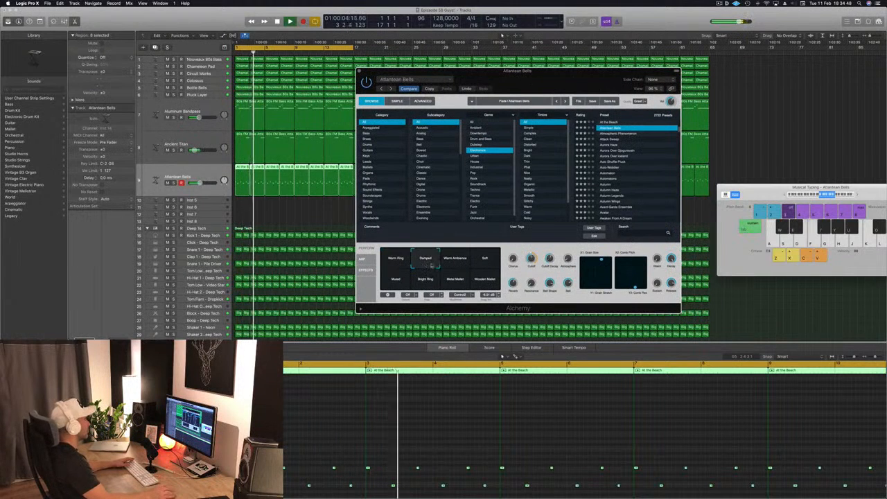
pyautogui.click(454, 261)
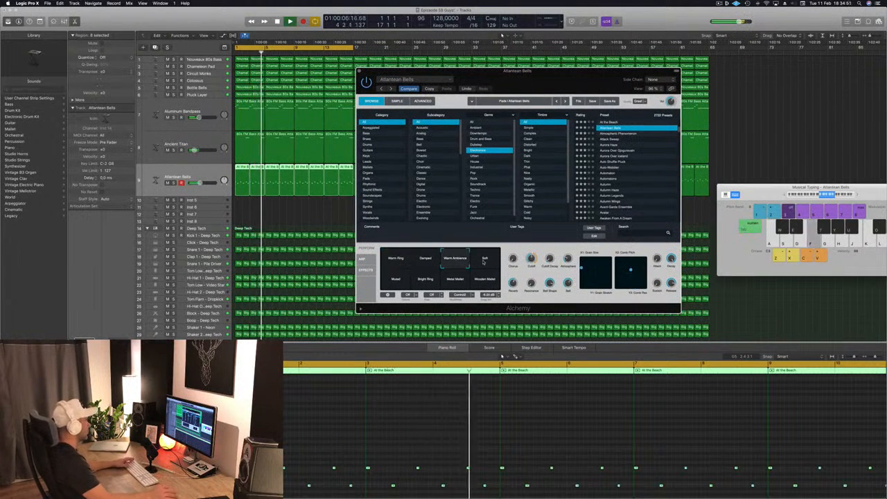
pyautogui.click(485, 261)
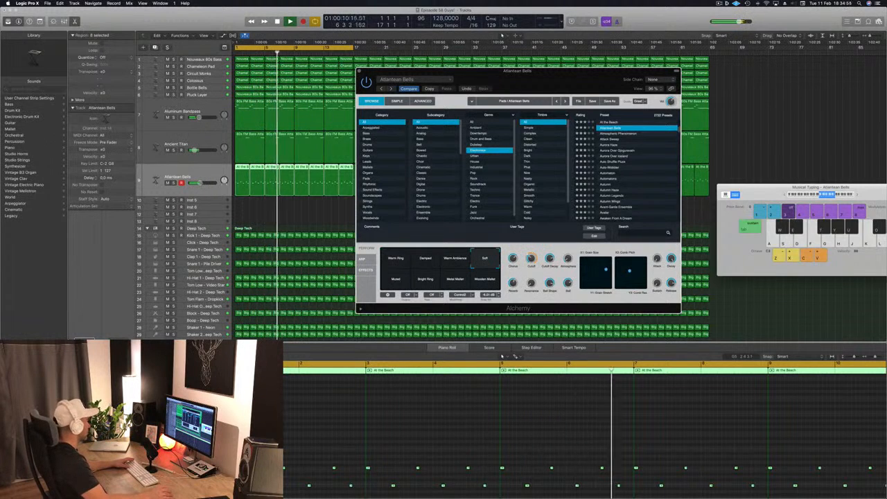
pyautogui.click(358, 410)
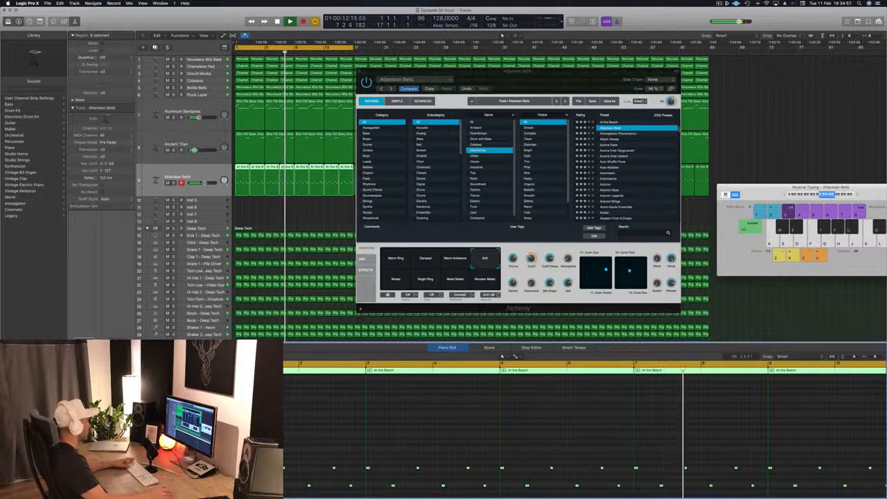
pyautogui.click(396, 281)
pyautogui.click(427, 281)
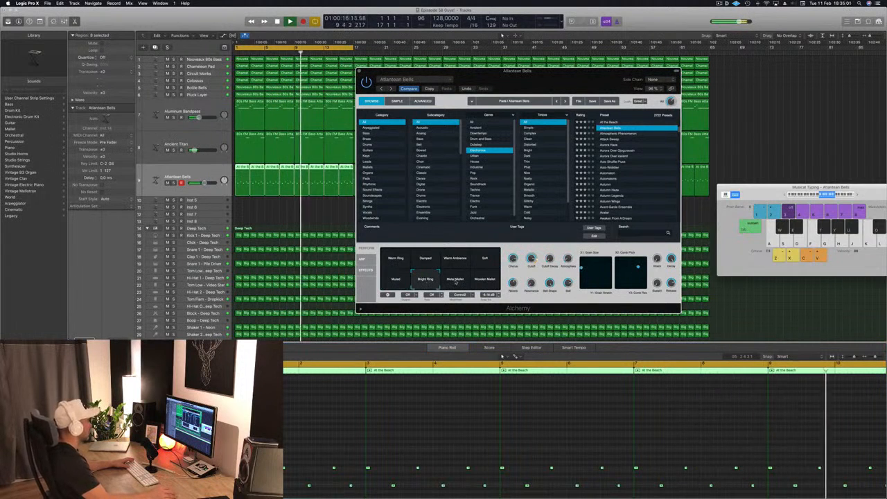
pyautogui.click(455, 279)
pyautogui.click(484, 279)
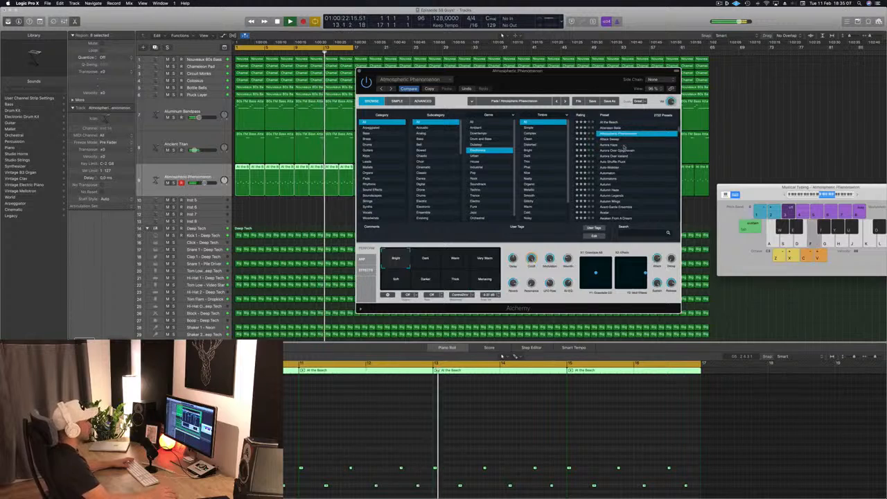
# Try the Automaton preset, load Automatons instead, and restart playback from the beginning.
pyautogui.click(630, 172)
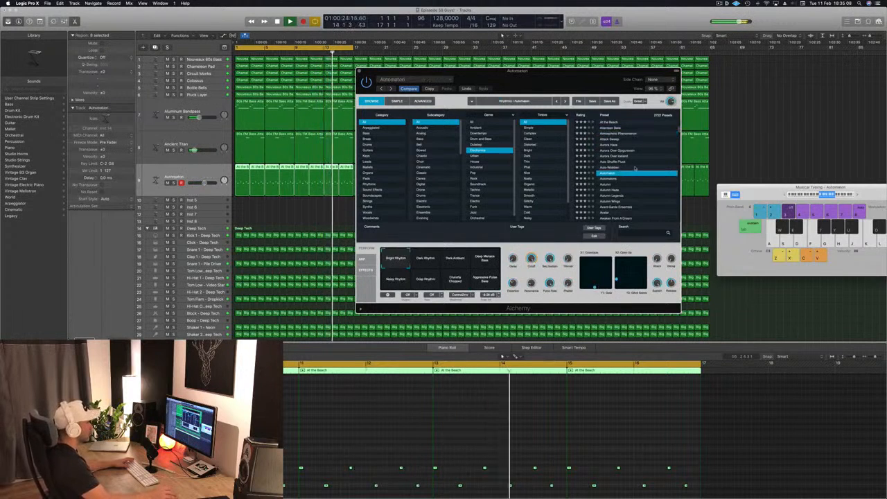
pyautogui.click(613, 180)
pyautogui.press('f')
pyautogui.scroll(-3, 623, 169)
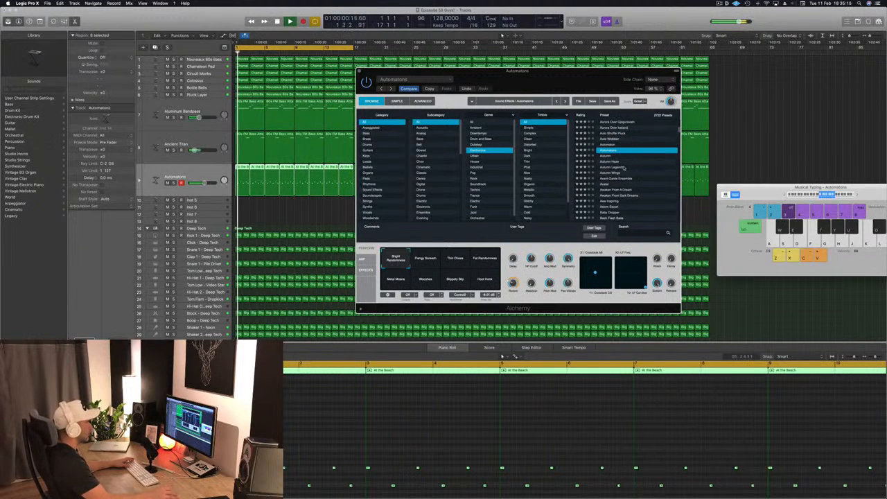
# Audition the Automatons snapshots, including Flangy Screech, Thin Chaos and Fat Randomness, and choose Metal Moans, moving the Alchemy window aside.
pyautogui.click(421, 260)
pyautogui.click(455, 260)
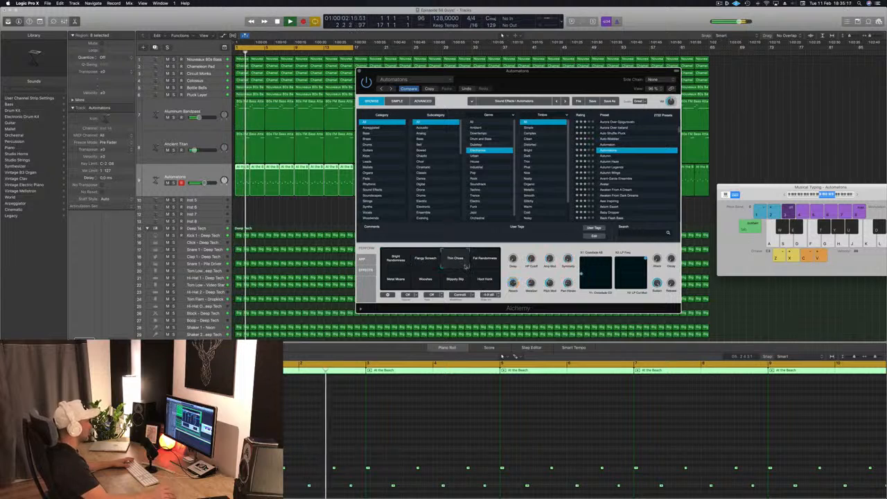
pyautogui.click(480, 262)
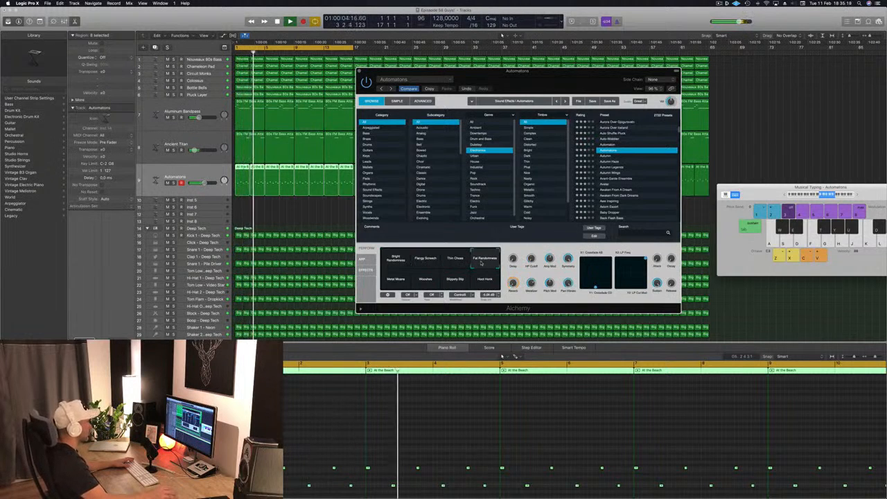
pyautogui.click(401, 279)
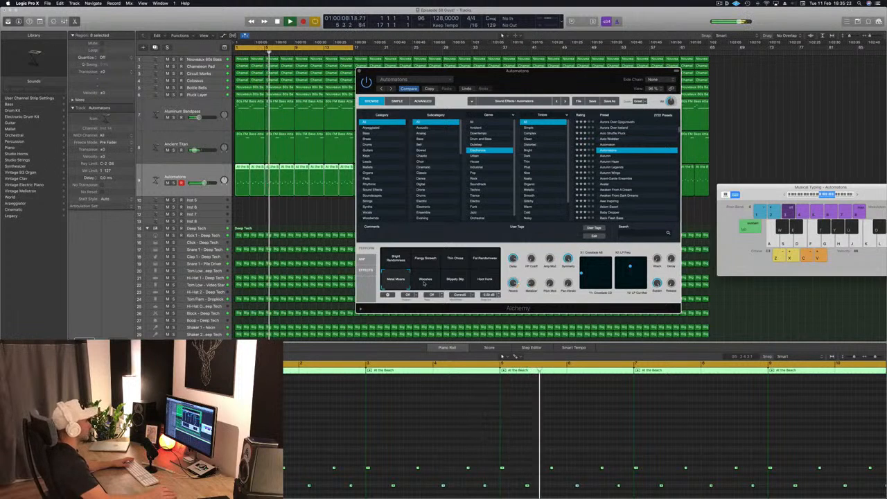
pyautogui.moveTo(496, 170); pyautogui.dragTo(403, 180)
pyautogui.click(334, 291)
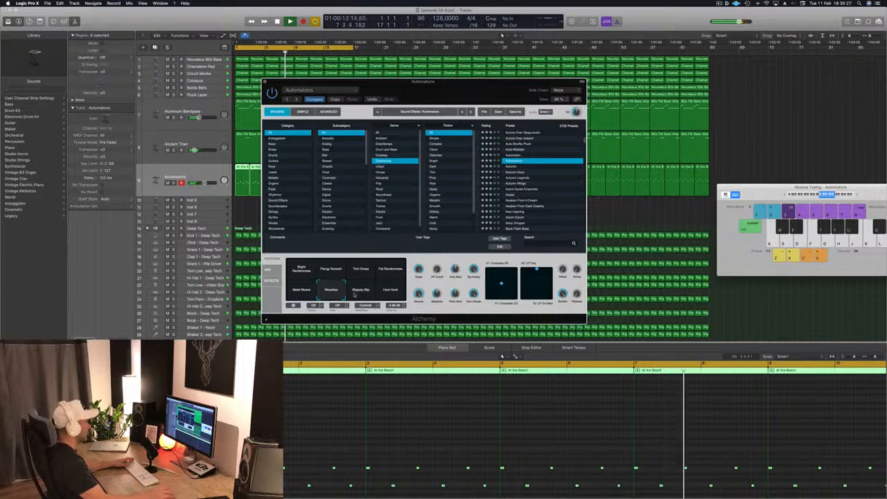
pyautogui.press('super+w')
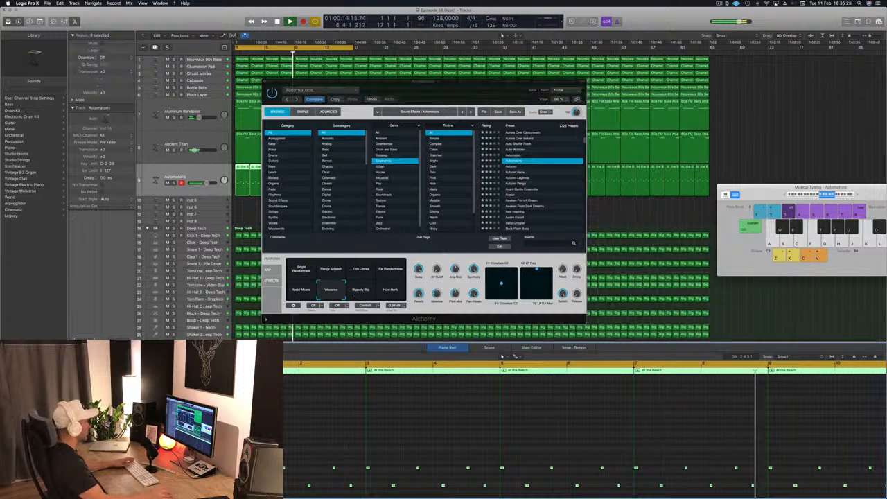
pyautogui.click(365, 290)
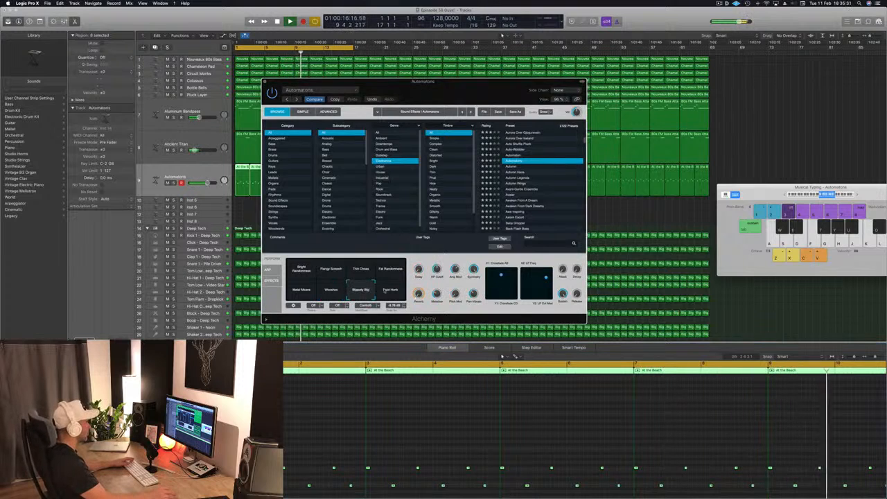
pyautogui.click(296, 294)
# Solo the Automatons layer briefly from the start of the song and release it.
pyautogui.click(502, 356)
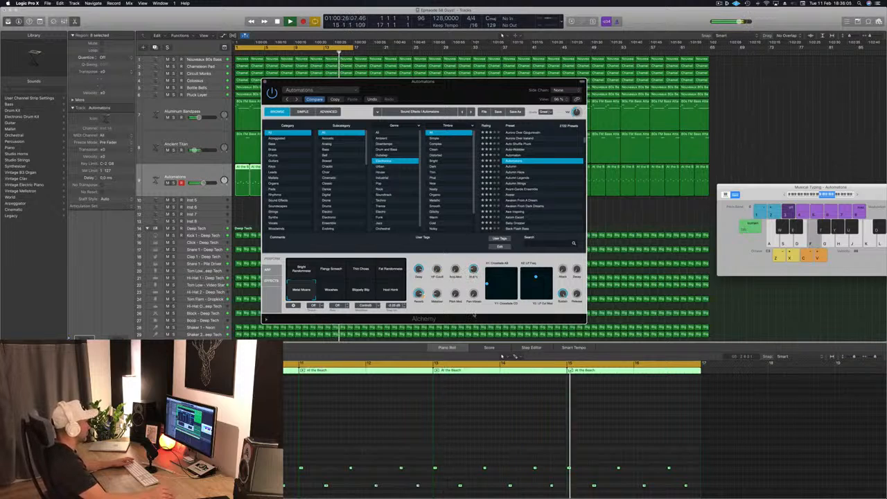
pyautogui.hotkey('ctrl', 's')
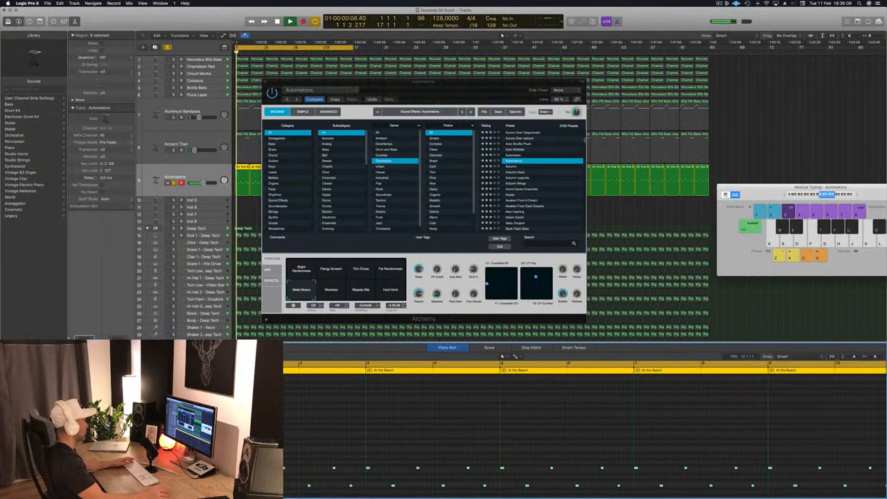
pyautogui.hotkey('ctrl', 's')
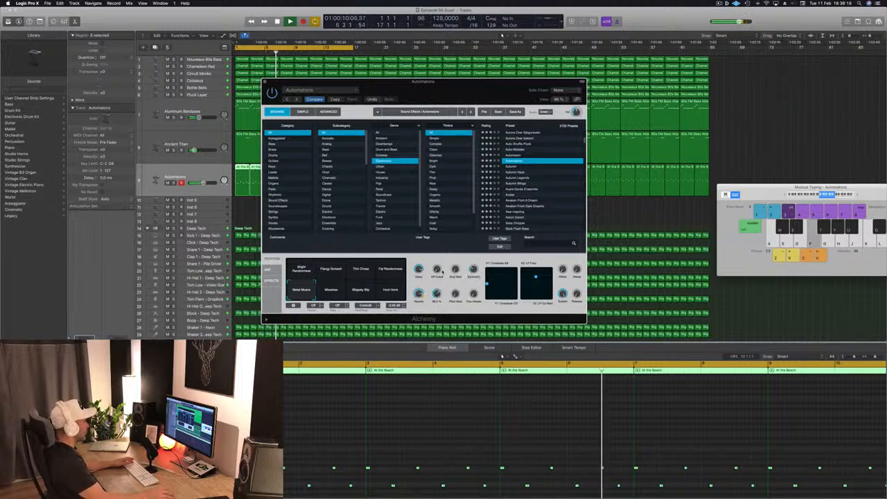
# Try different amounts of the Metalizer control on the Metal Moans snapshot during playback.
pyautogui.press('f')
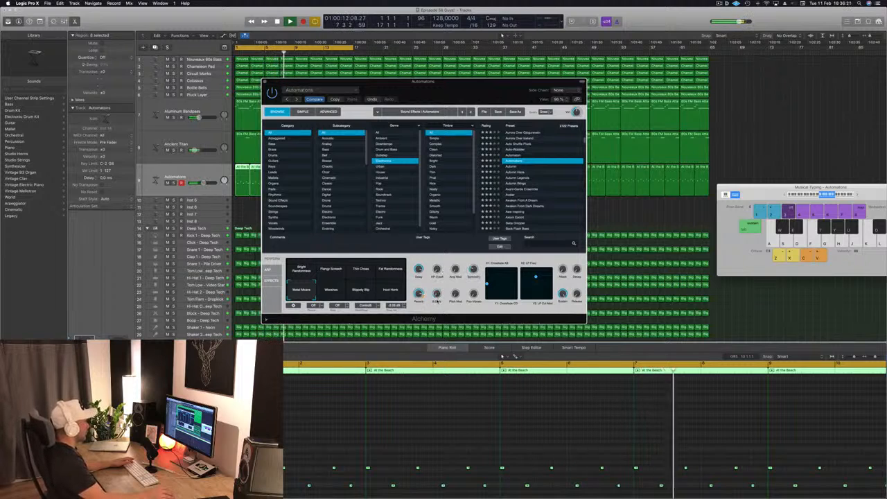
pyautogui.press('f')
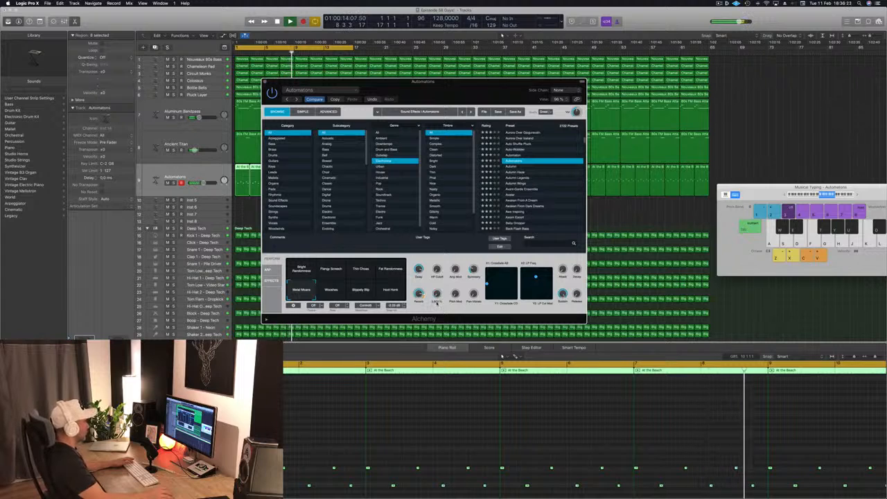
pyautogui.press('f')
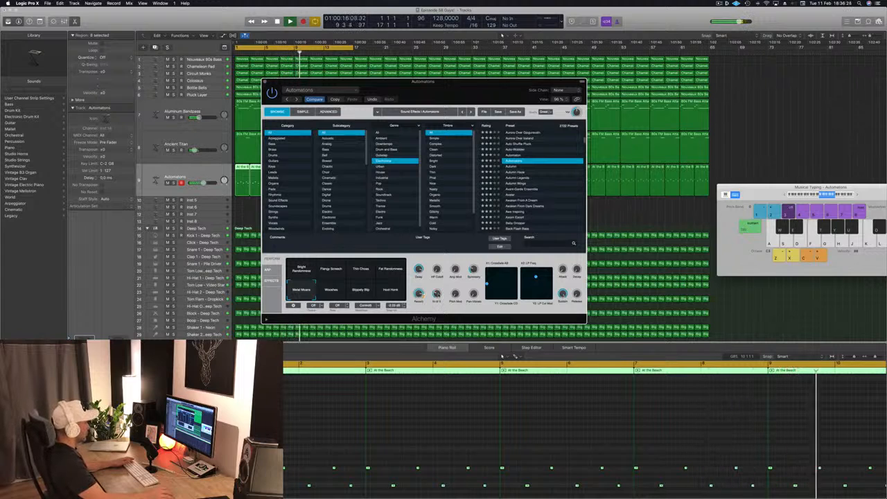
pyautogui.press('f')
# Compare the Bright Randomness, Flangy Screech, Thin Chaos and Fat Randomness snapshots, and return to Metal Moans.
pyautogui.click(336, 291)
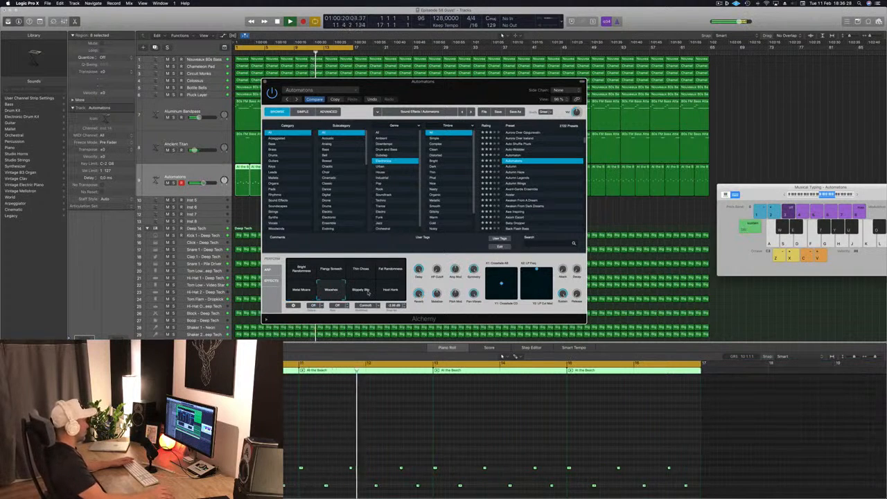
pyautogui.click(297, 269)
pyautogui.press('f')
pyautogui.press('f')
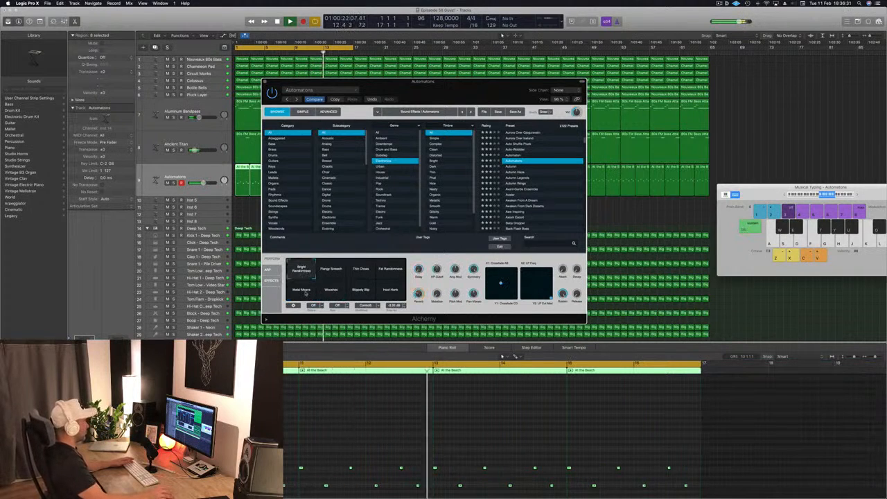
pyautogui.click(333, 267)
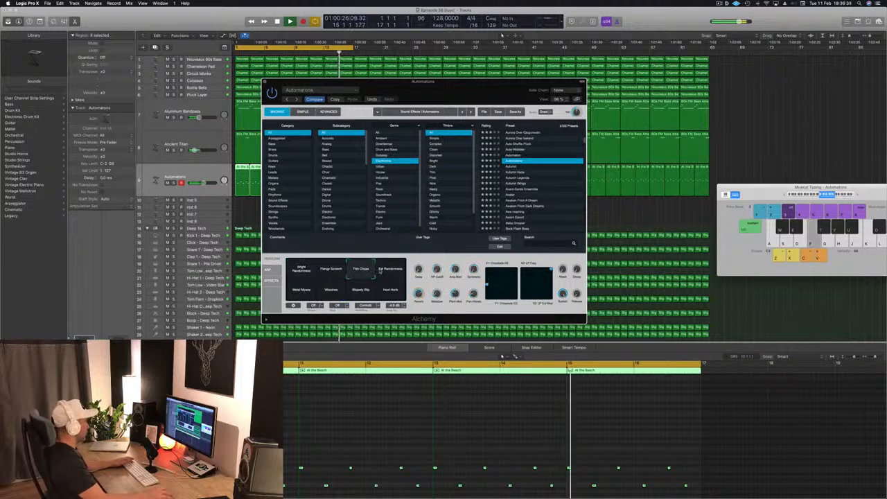
pyautogui.click(391, 271)
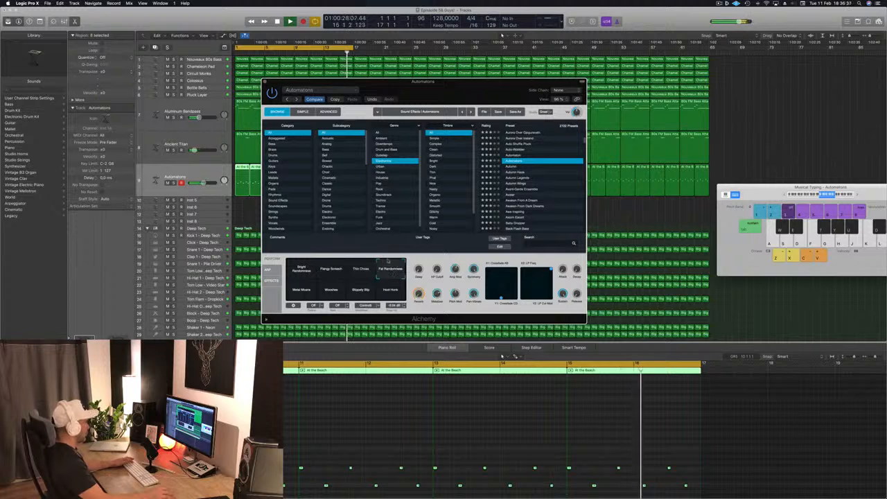
pyautogui.click(300, 290)
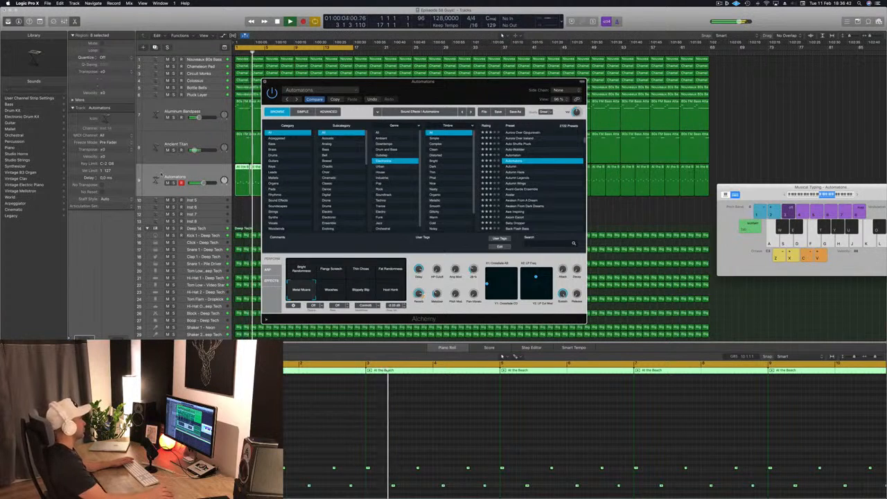
# Close Alchemy, duplicate the Automatons track with its instrument, and copy the first two-bar region onto the new track.
pyautogui.press('super+w')
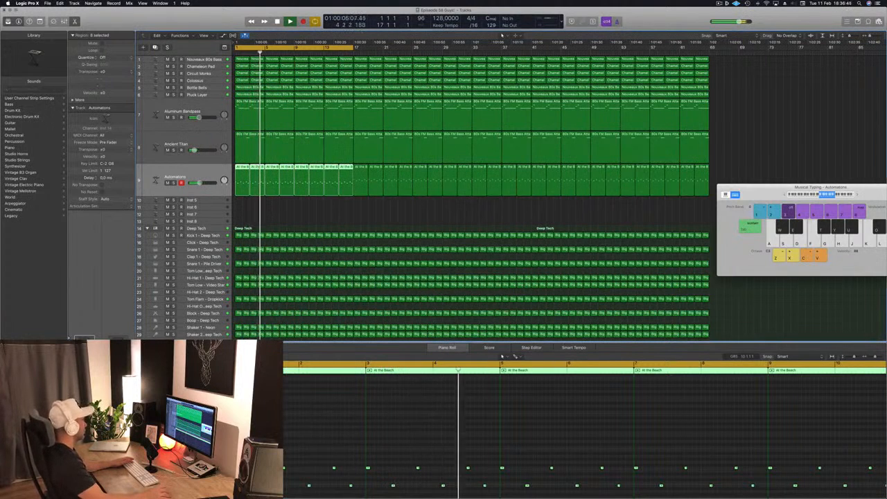
pyautogui.click(154, 47)
pyautogui.click(243, 182)
pyautogui.moveTo(243, 183)
pyautogui.mouseDown()
pyautogui.moveTo(243, 208)
pyautogui.moveTo(244, 173)
pyautogui.mouseUp()
pyautogui.press('space')
pyautogui.moveTo(243, 175); pyautogui.dragTo(242, 207)
pyautogui.press('space')
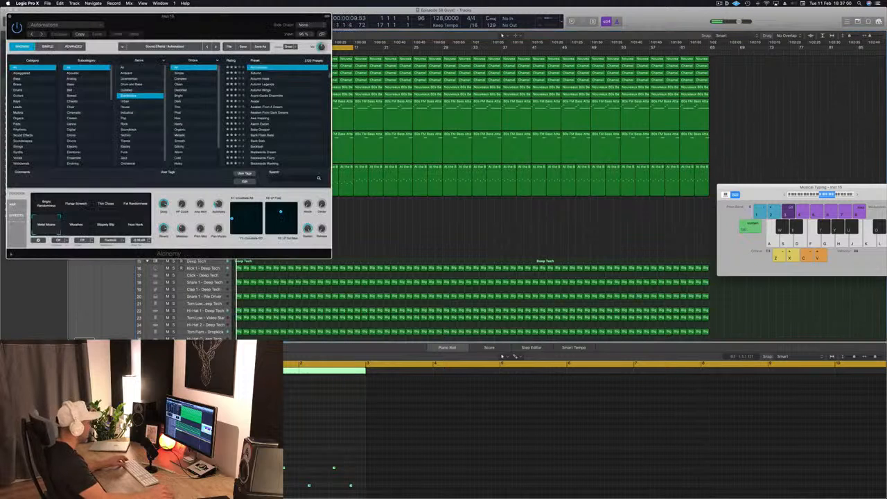
# Begin editing the notes of the copied two-bar region in the Piano Roll.
pyautogui.scroll(3, 247, 430)
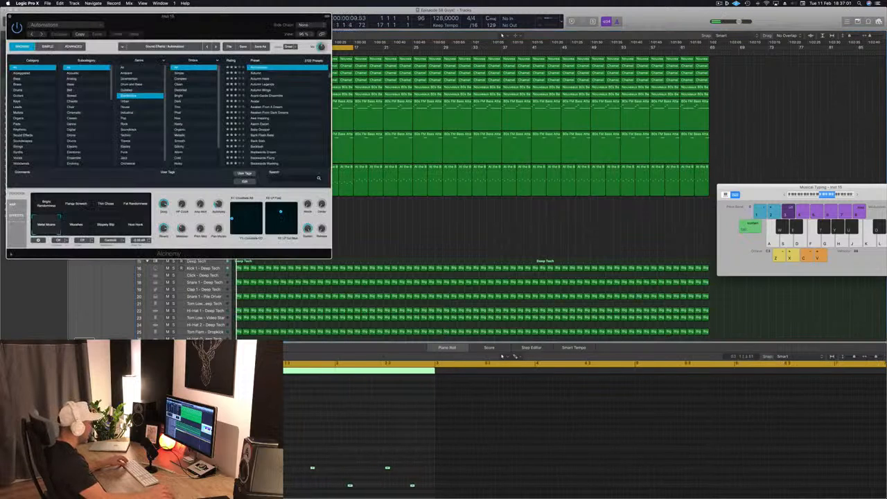
pyautogui.moveTo(235, 467); pyautogui.dragTo(248, 468)
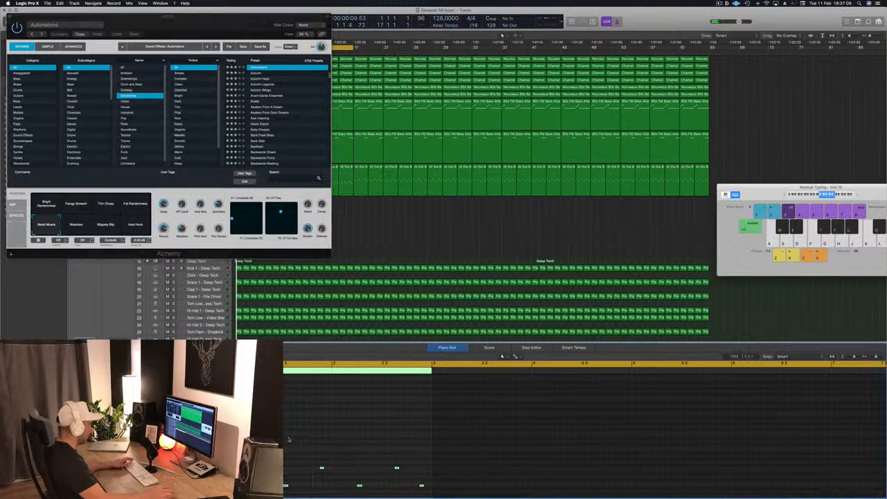
# Filter the Alchemy preset list to the Vocals category across all genres and browse the vocal presets.
pyautogui.moveTo(265, 20); pyautogui.dragTo(523, 69)
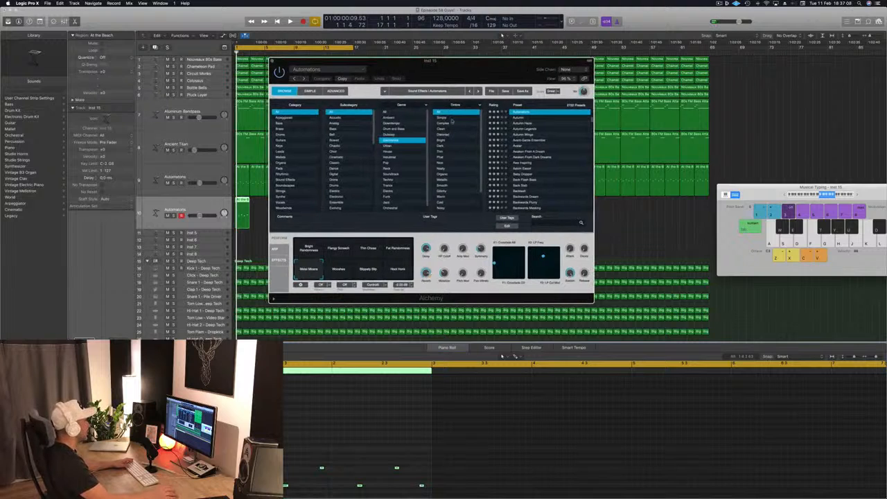
pyautogui.click(284, 203)
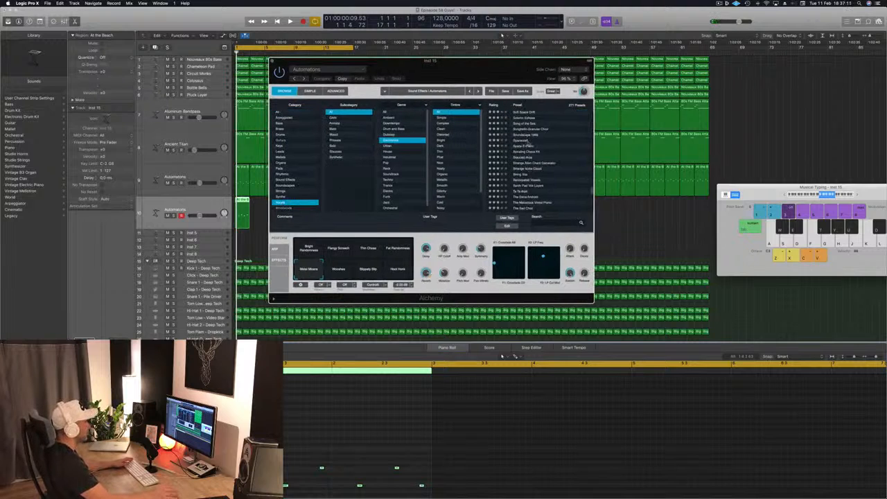
pyautogui.click(389, 113)
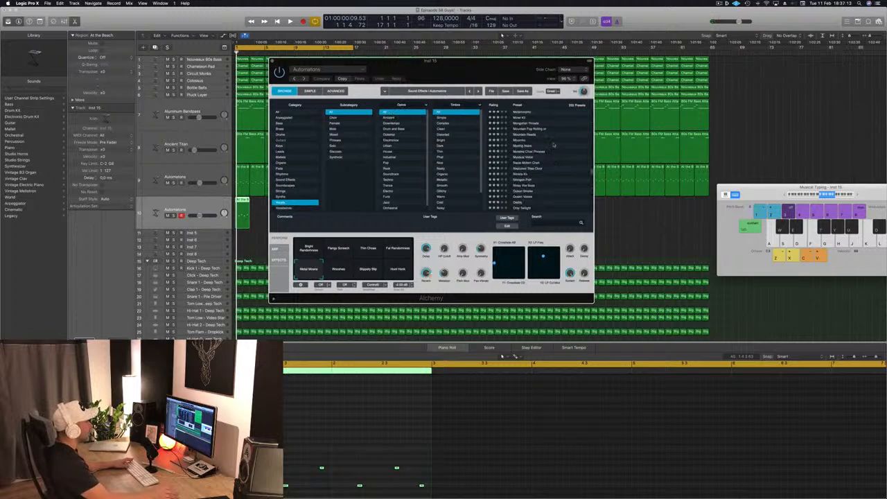
pyautogui.scroll(-10, 547, 153)
pyautogui.scroll(-5, 553, 145)
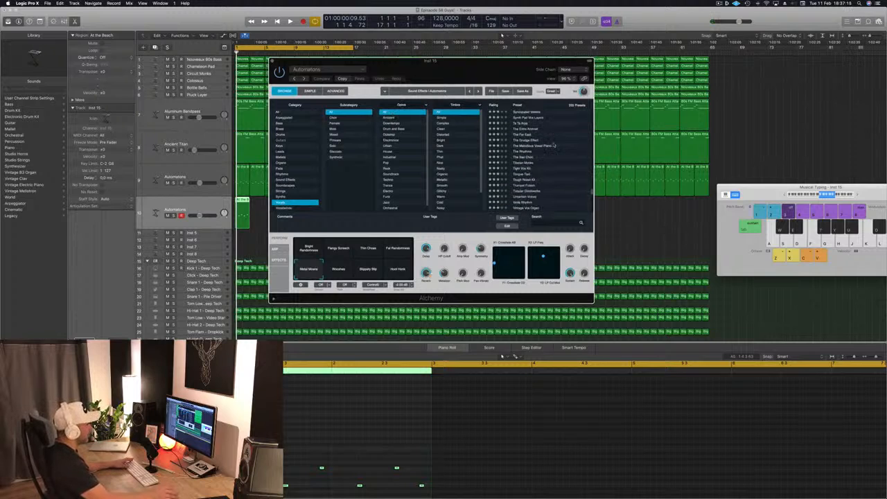
# Load the Tight Vox Kit preset on track 10 and audition it in the mix and soloed.
pyautogui.click(521, 169)
pyautogui.press('space')
pyautogui.moveTo(517, 69); pyautogui.dragTo(644, 79)
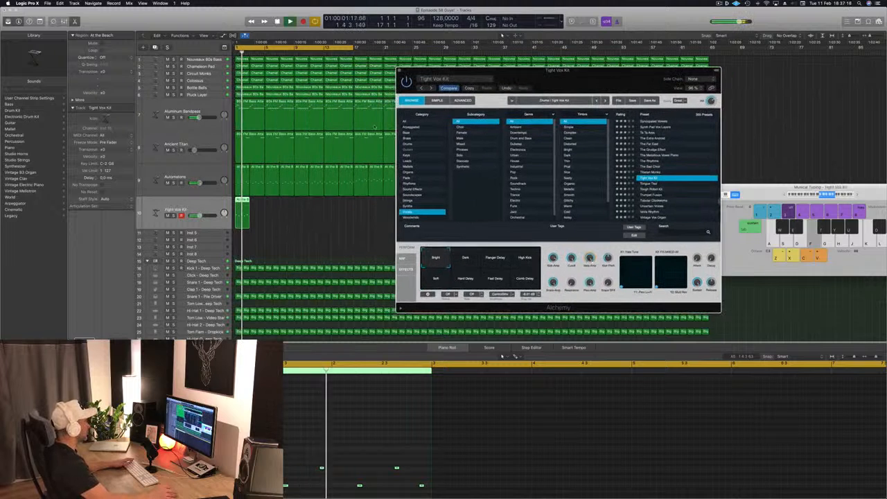
pyautogui.press('s')
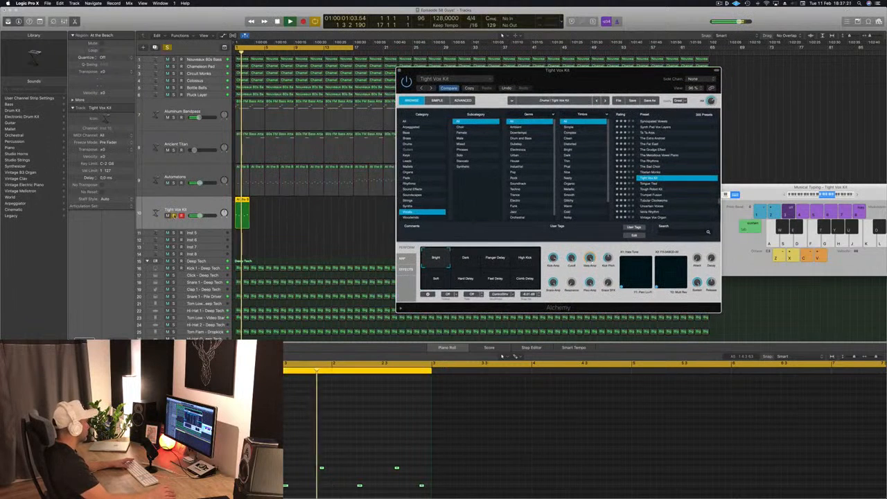
pyautogui.press('space')
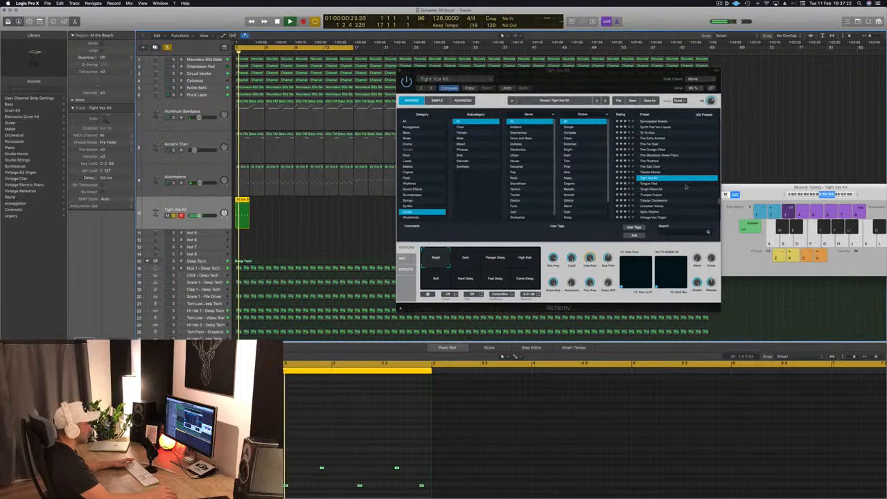
# Load the Tough Robot Kit preset on the soloed track to hear it with the recorded notes.
pyautogui.click(652, 191)
pyautogui.click(652, 189)
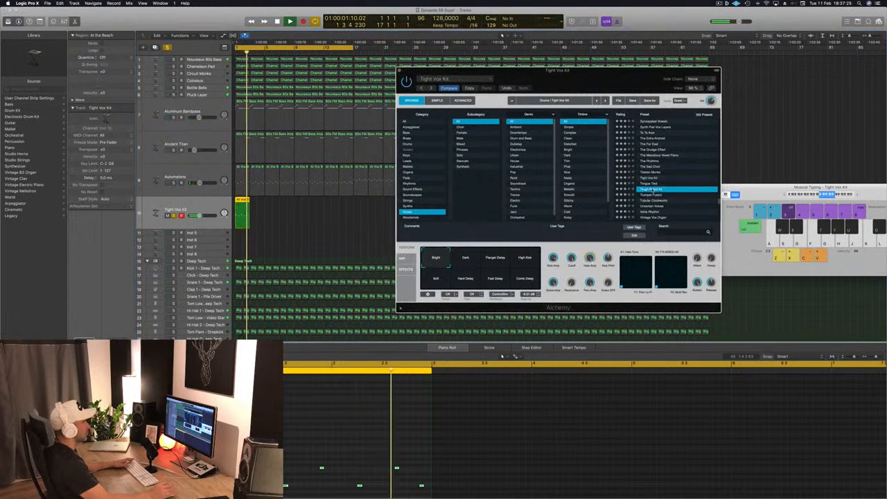
pyautogui.click(315, 438)
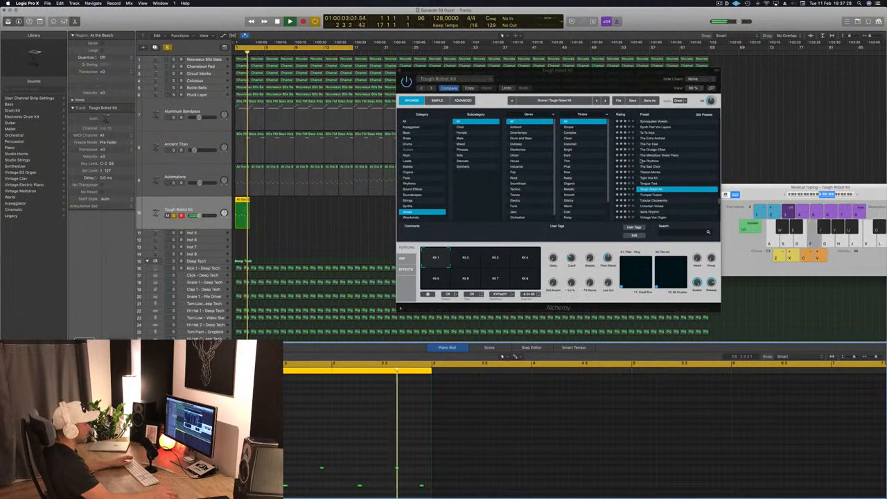
# Try the Vox Beats 02 preset, followed by the Vowel Pad preset, on the soloed track.
pyautogui.scroll(-5, 644, 158)
pyautogui.click(651, 194)
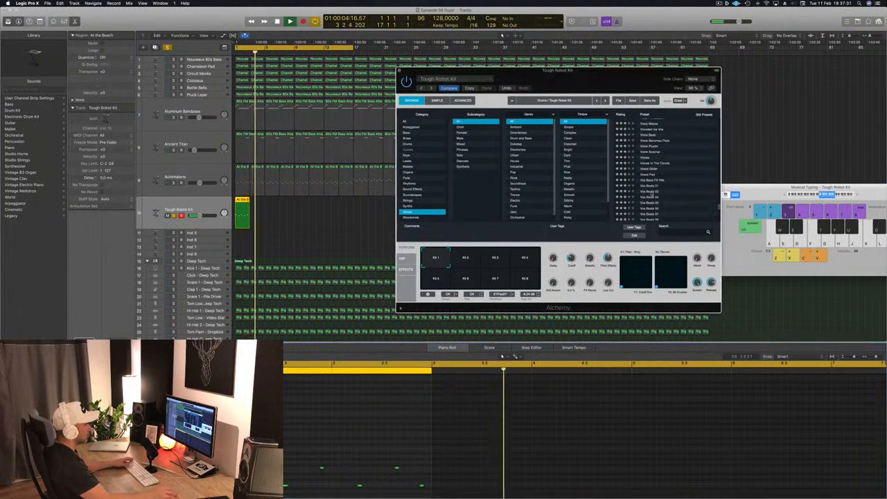
pyautogui.click(650, 192)
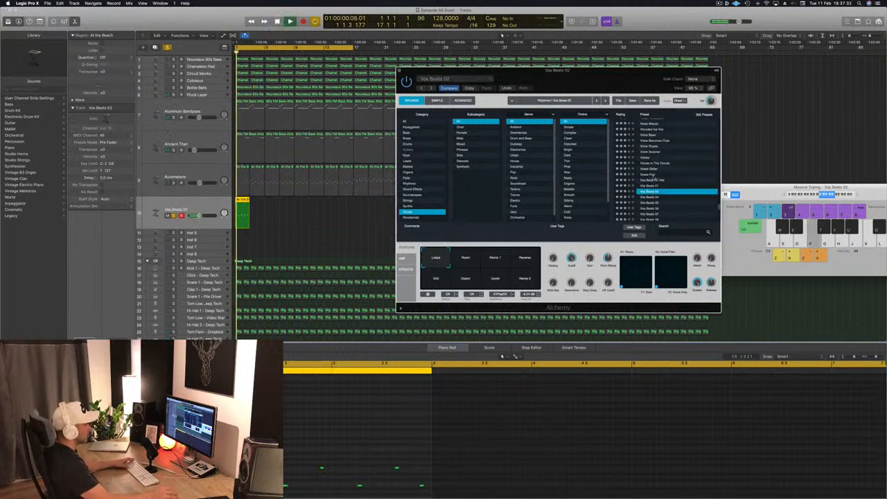
pyautogui.click(650, 176)
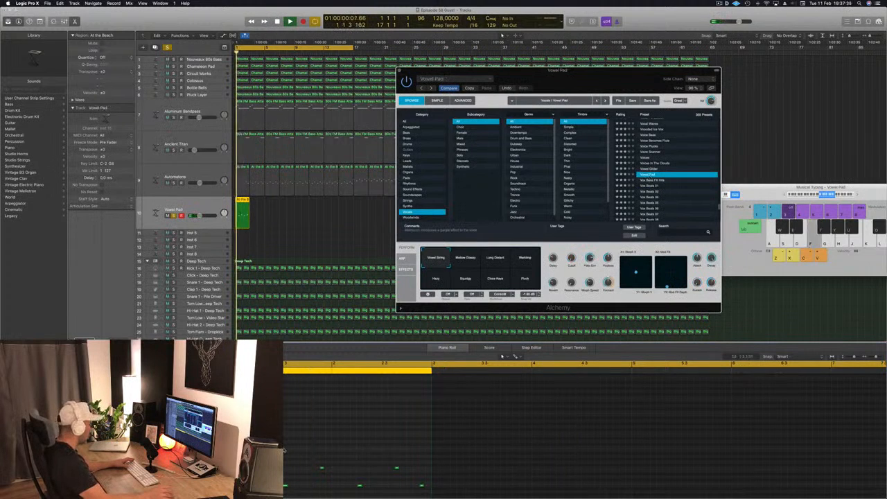
# Lengthen all notes of the track 10 region together and play them unsoloed with the full mix.
pyautogui.moveTo(425, 460); pyautogui.dragTo(248, 495)
pyautogui.moveTo(322, 454); pyautogui.dragTo(325, 455)
pyautogui.click(174, 216)
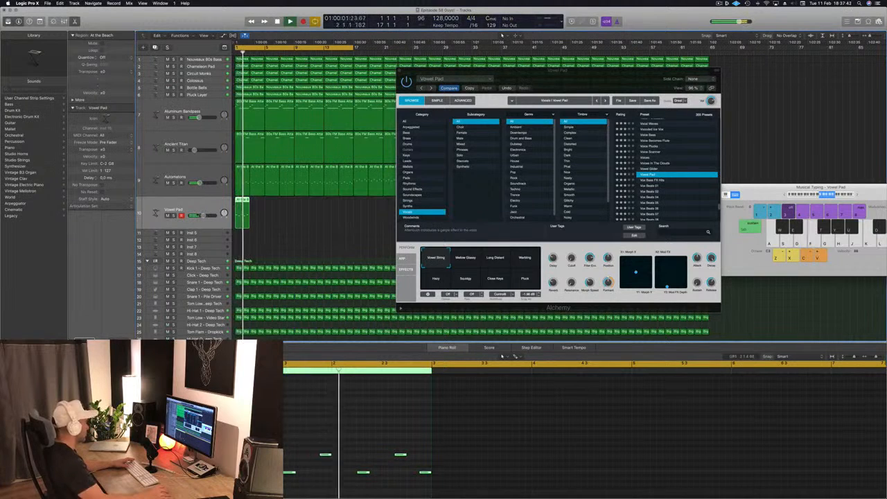
pyautogui.press('space')
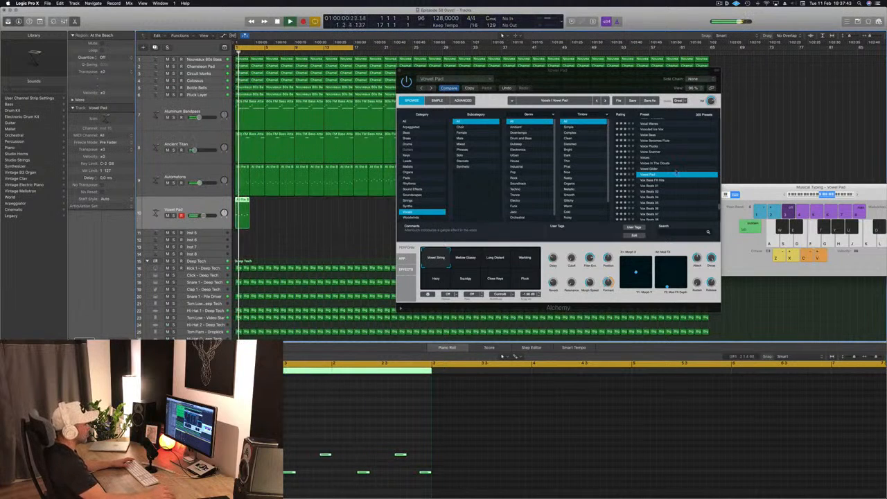
# Load the Voice Plucks preset and audition it from the start, both soloed and in the mix.
pyautogui.click(649, 147)
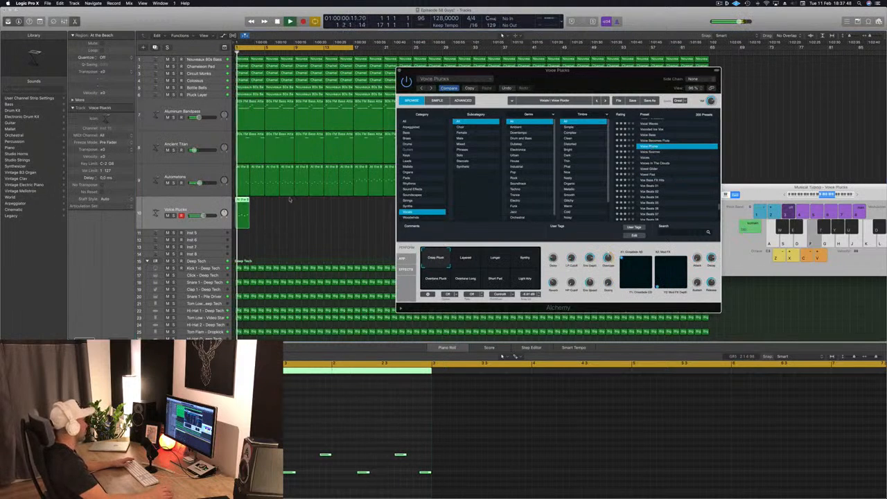
pyautogui.click(174, 215)
pyautogui.press('Return')
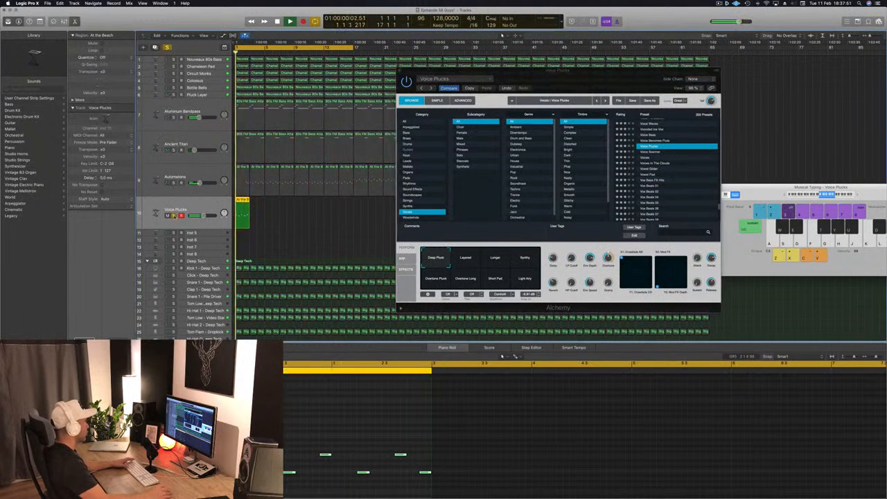
pyautogui.press('Return')
pyautogui.click(174, 216)
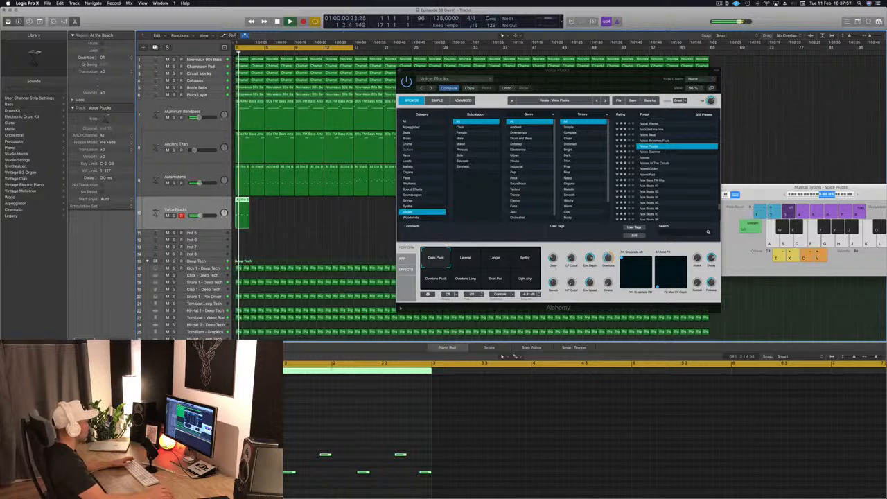
# Switch Voice Plucks to its Layered variation and audition it in the mix and soloed.
pyautogui.click(465, 260)
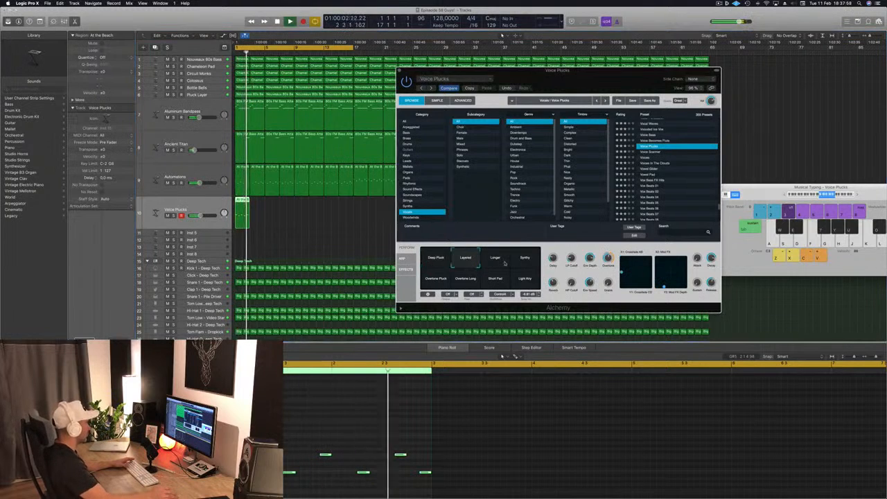
pyautogui.click(246, 201)
pyautogui.hotkey('ctrl', 's')
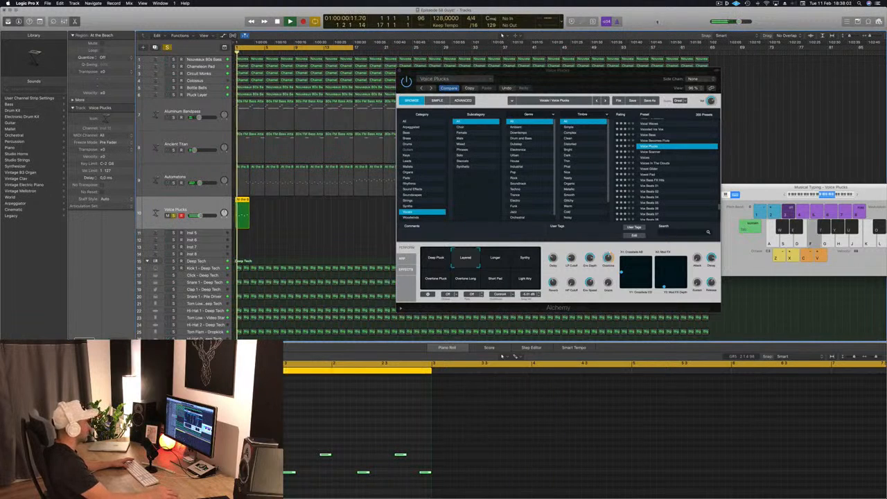
# Duplicate the Voice Plucks region repeatedly along its track until it fills the arrangement up to bar 65.
pyautogui.moveTo(600, 82); pyautogui.dragTo(796, 105)
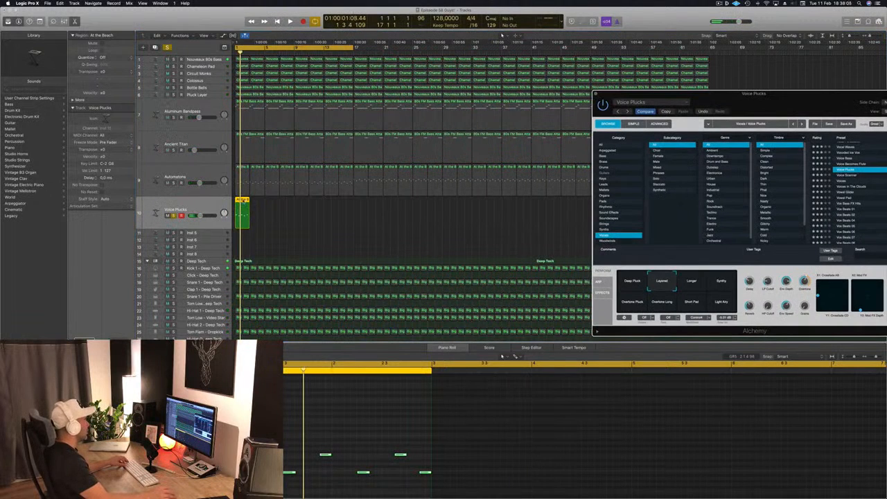
pyautogui.moveTo(245, 205); pyautogui.dragTo(300, 206)
pyautogui.click(245, 205)
pyautogui.click(244, 199)
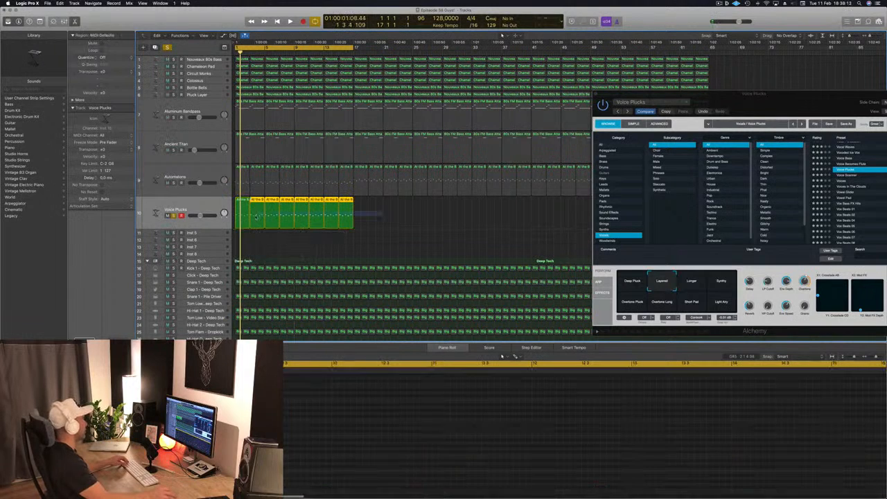
pyautogui.moveTo(240, 217); pyautogui.dragTo(361, 211)
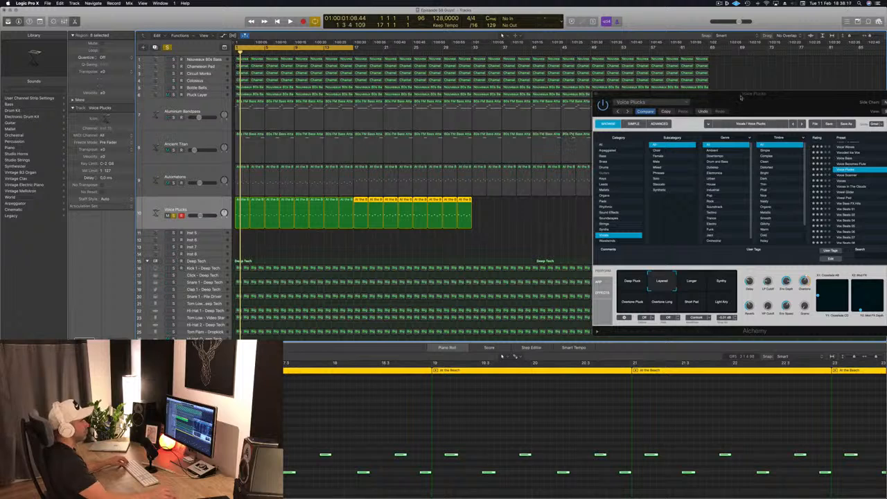
pyautogui.moveTo(742, 94); pyautogui.dragTo(572, 301)
pyautogui.moveTo(516, 212); pyautogui.dragTo(483, 211)
pyautogui.moveTo(594, 207)
pyautogui.mouseDown()
pyautogui.moveTo(612, 210)
pyautogui.moveTo(602, 212)
pyautogui.mouseUp()
pyautogui.click(355, 252)
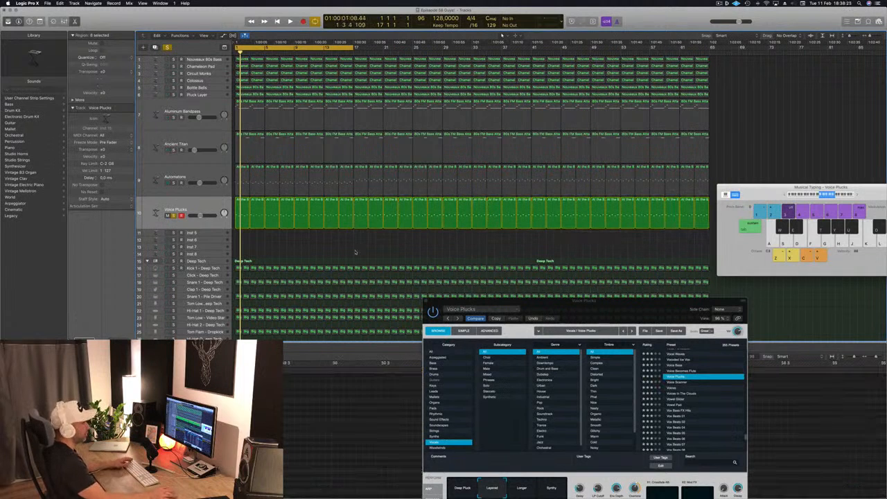
# Play the arrangement with the Voice Plucks track unsoloed and try the preset's Longer variation.
pyautogui.press('space')
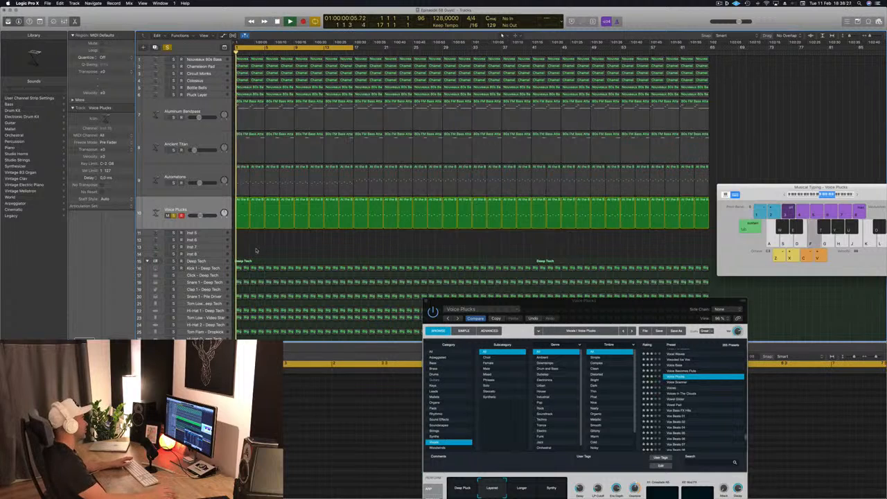
pyautogui.press('super+a')
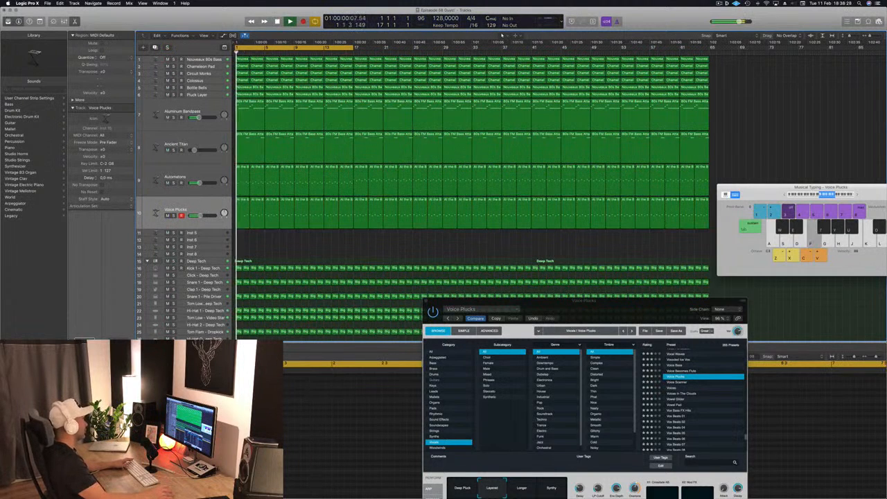
pyautogui.moveTo(632, 307); pyautogui.dragTo(532, 214)
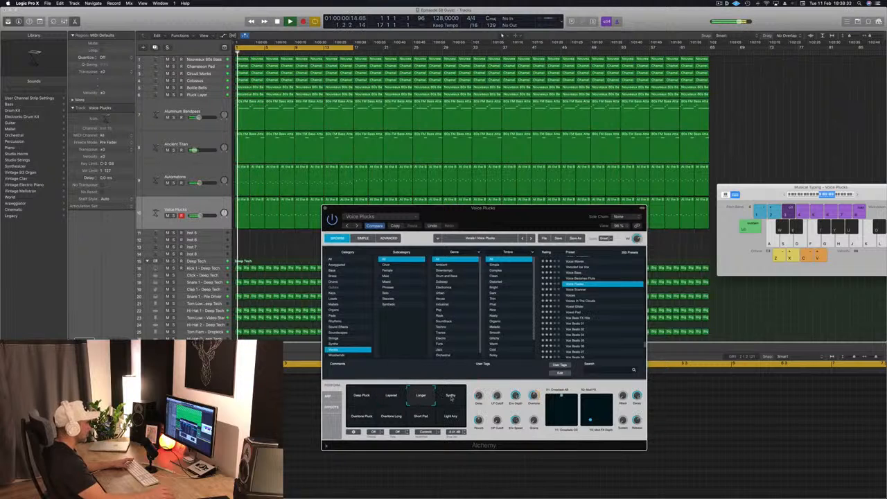
# Solo the track and compare Voice Plucks variations, including Overtone Pluck and Deep Pluck.
pyautogui.press('s')
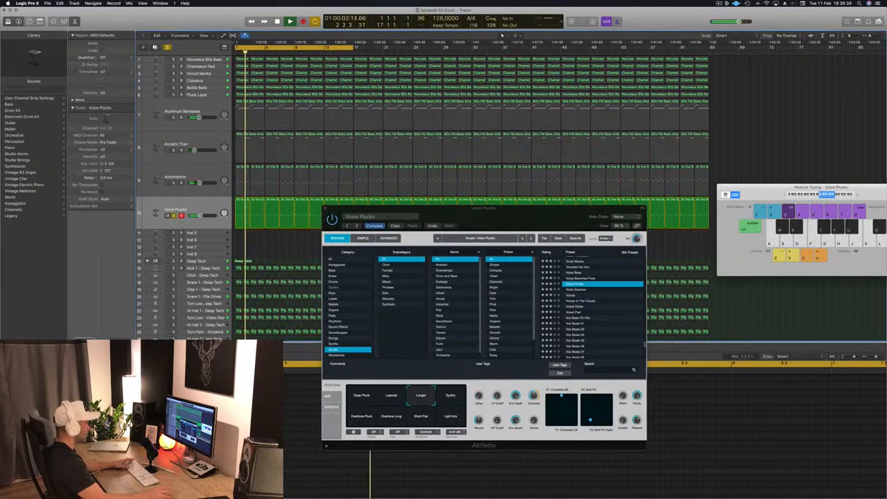
pyautogui.click(439, 399)
pyautogui.click(360, 418)
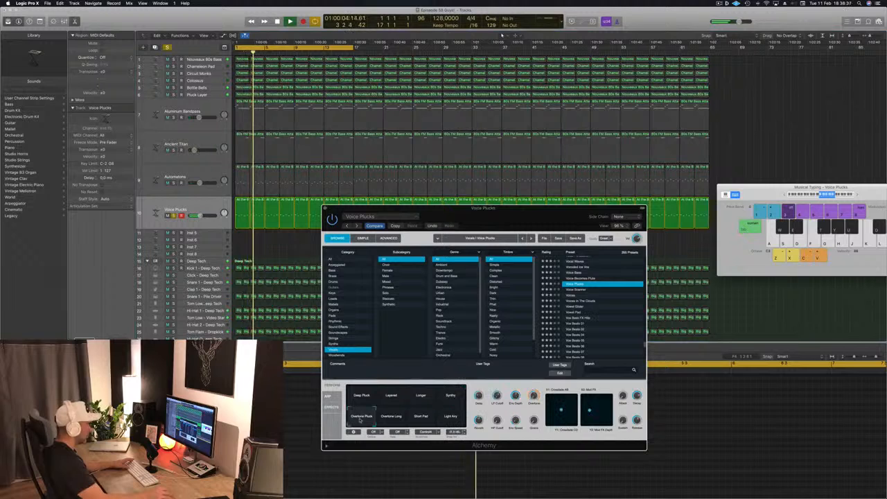
pyautogui.click(450, 417)
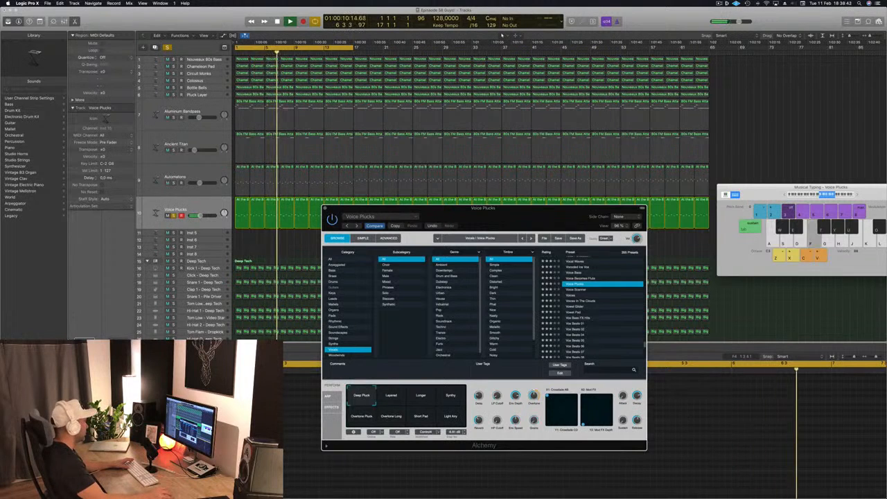
# Unsolo the track and replace its sound with the Ta Ta Arps vocal preset.
pyautogui.click(173, 216)
pyautogui.scroll(5, 583, 313)
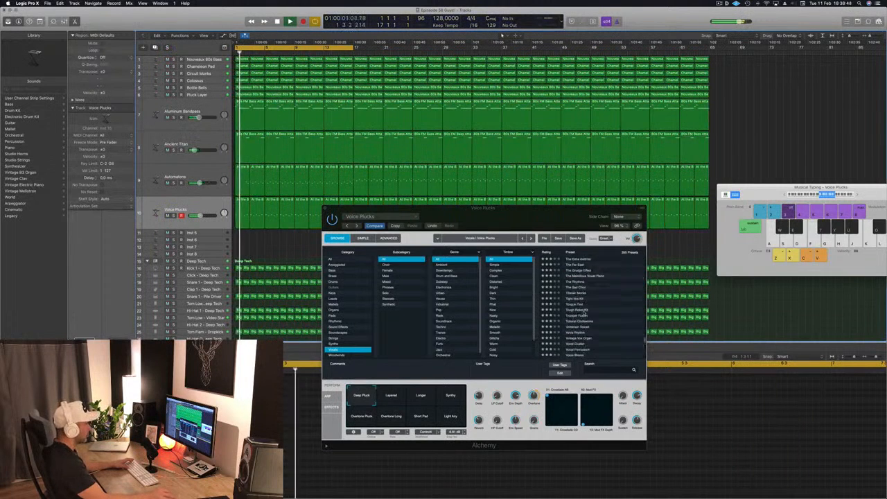
pyautogui.click(579, 284)
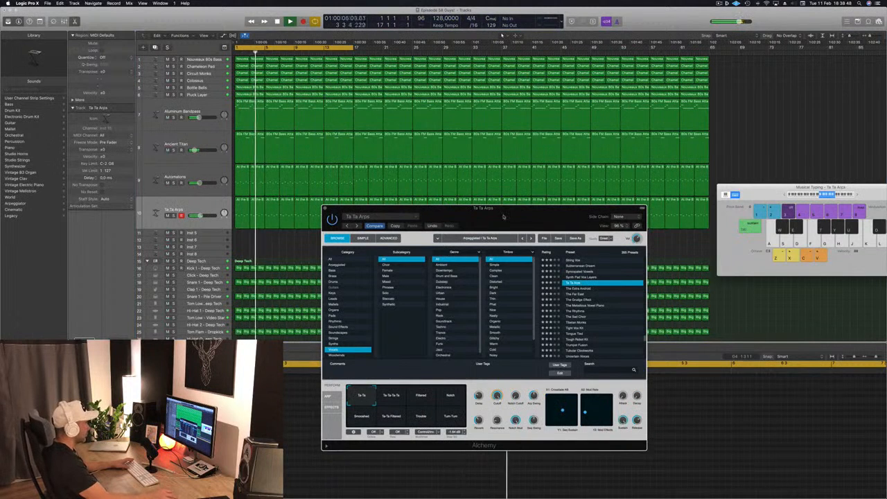
pyautogui.moveTo(503, 217); pyautogui.dragTo(584, 214)
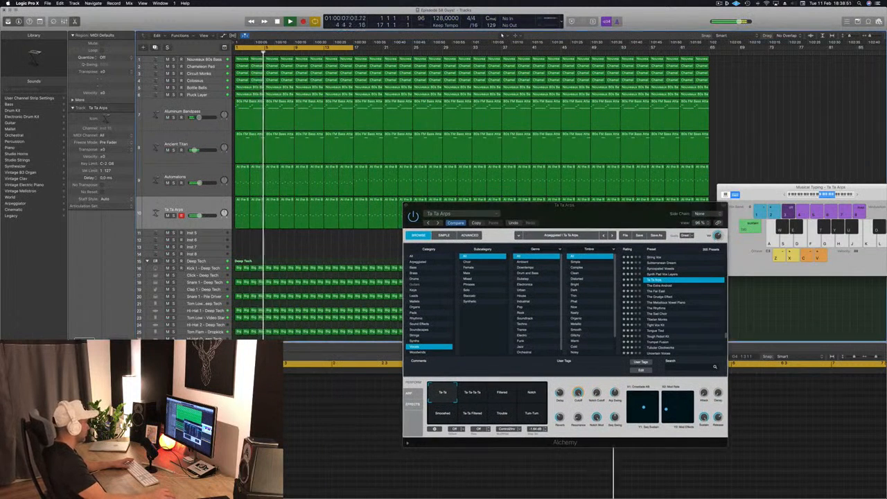
# Audition Ta Ta Arps soloed and in the mix, and switch it to the Ta Ta Ta Ta variation.
pyautogui.press('s')
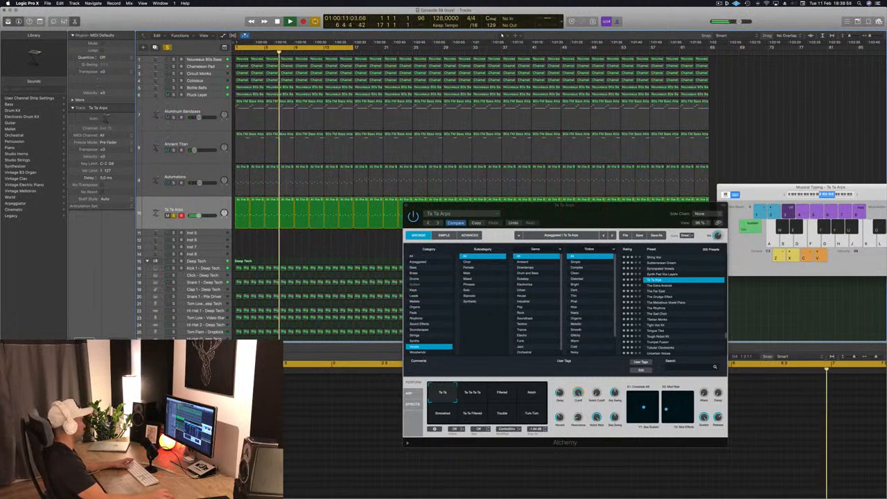
pyautogui.press('s')
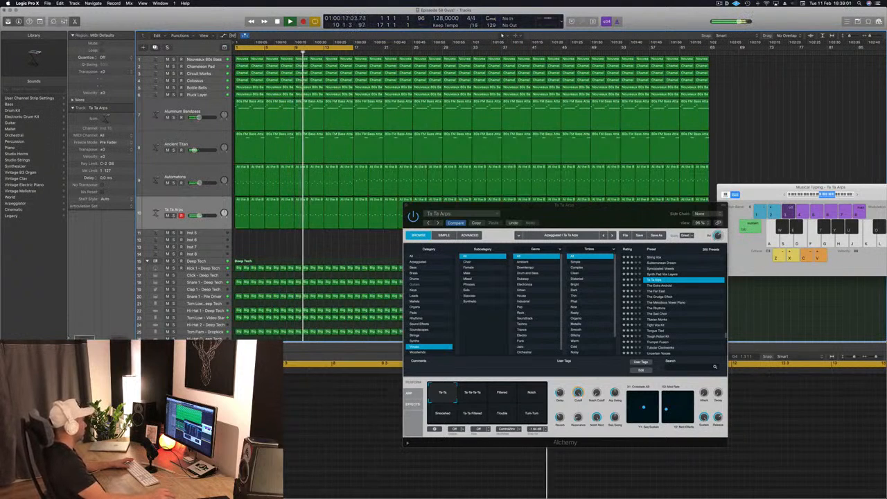
pyautogui.click(473, 396)
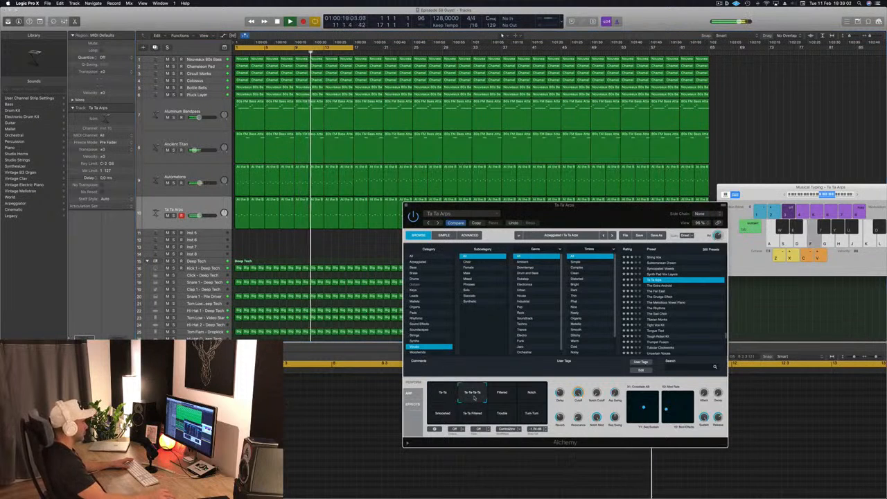
# Compare the Ta Ta Arps variations in the mix, including Filtered, Smoothed, Trouble and Tum Tum, and settle on Notch.
pyautogui.click(502, 394)
pyautogui.click(530, 394)
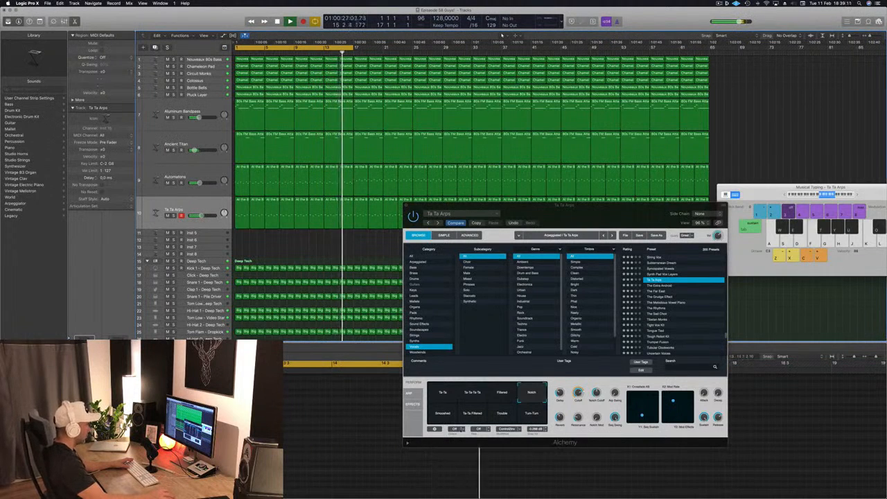
pyautogui.click(444, 413)
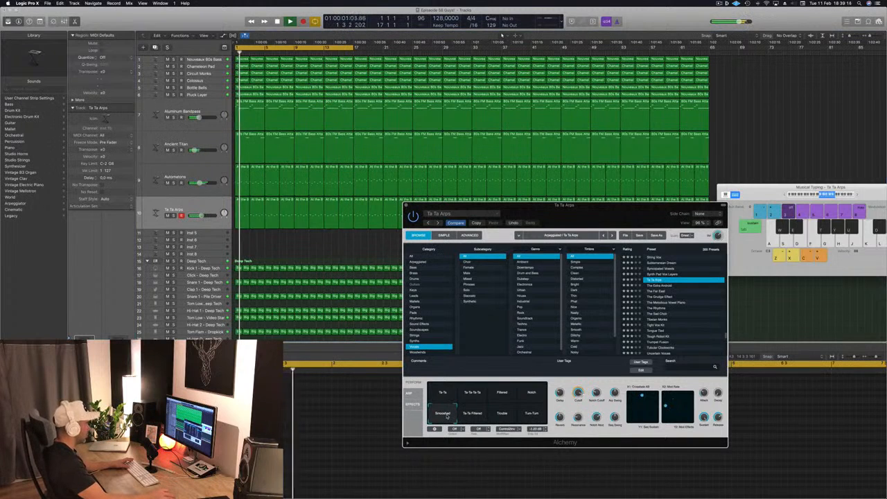
pyautogui.click(502, 414)
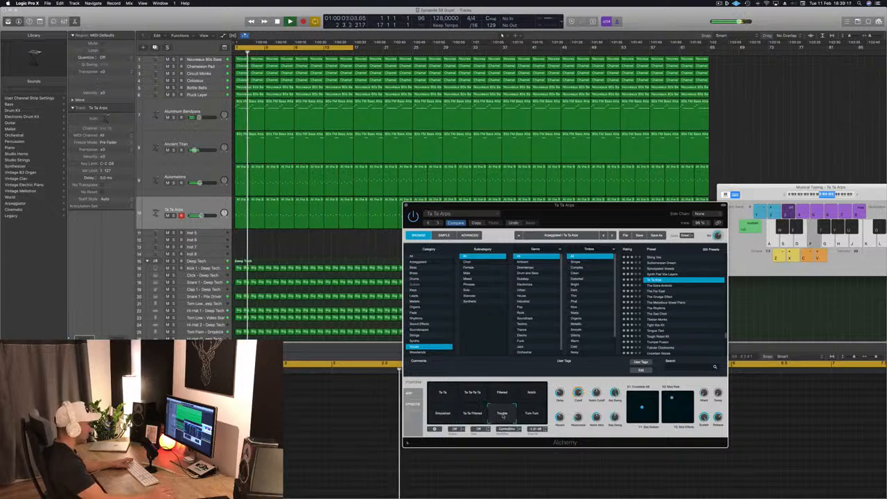
pyautogui.click(530, 416)
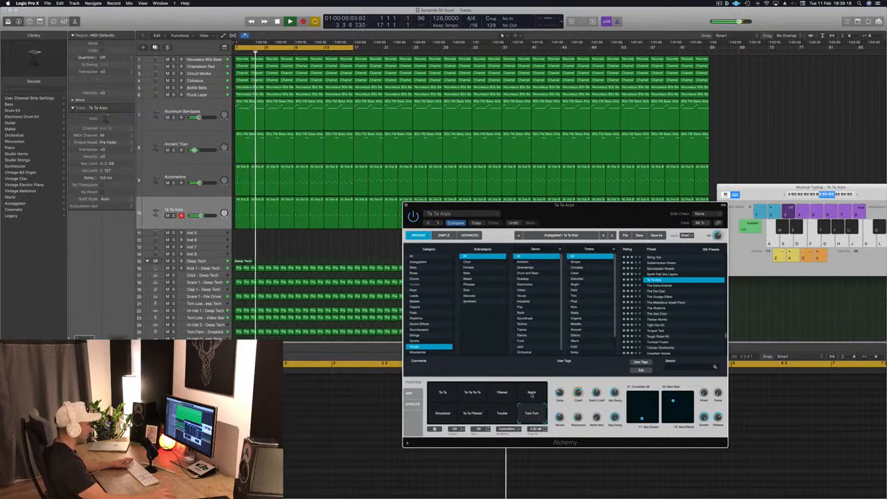
pyautogui.click(469, 396)
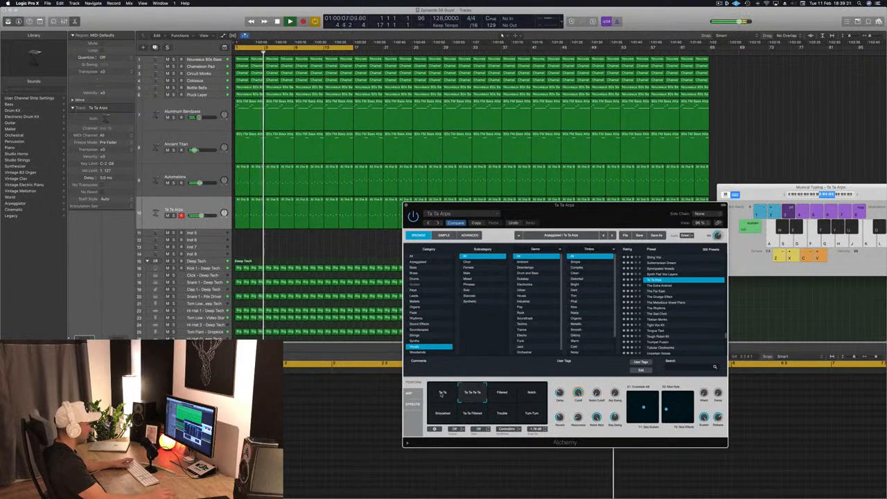
pyautogui.click(532, 392)
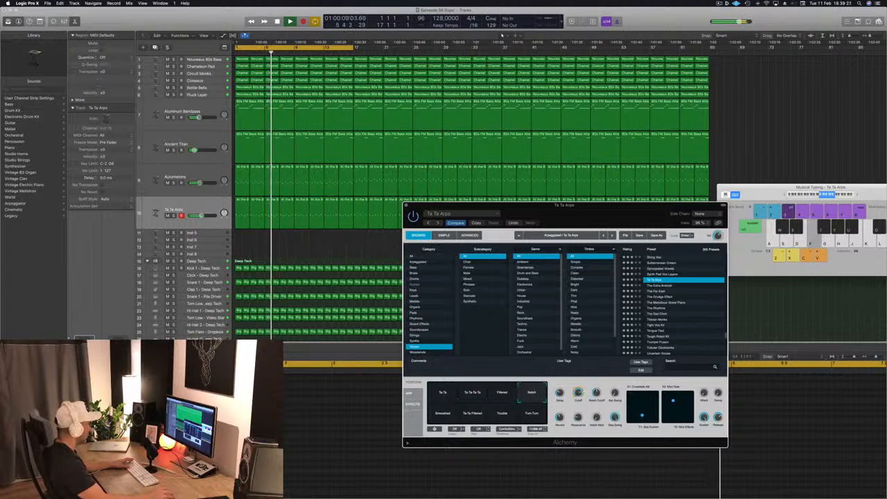
# Solo the Ta Ta Arps track, compare its Smoothed and Notch variations, and return to the full mix with Notch.
pyautogui.press('s')
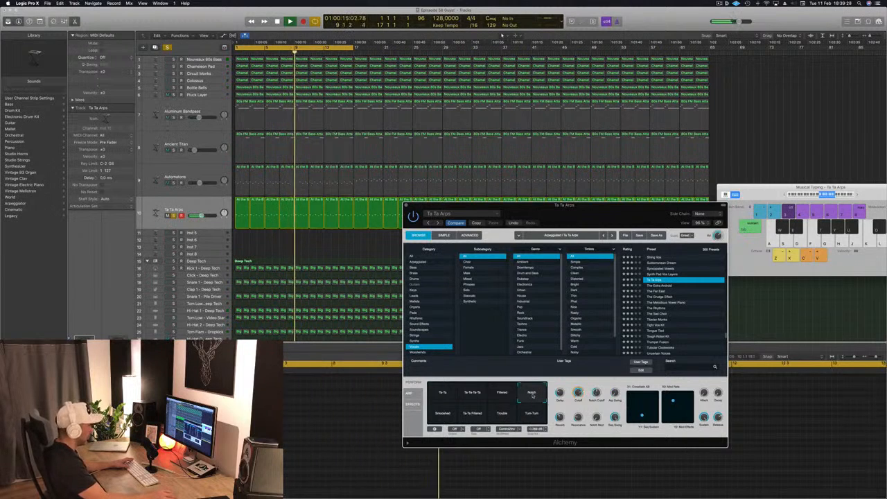
pyautogui.click(445, 415)
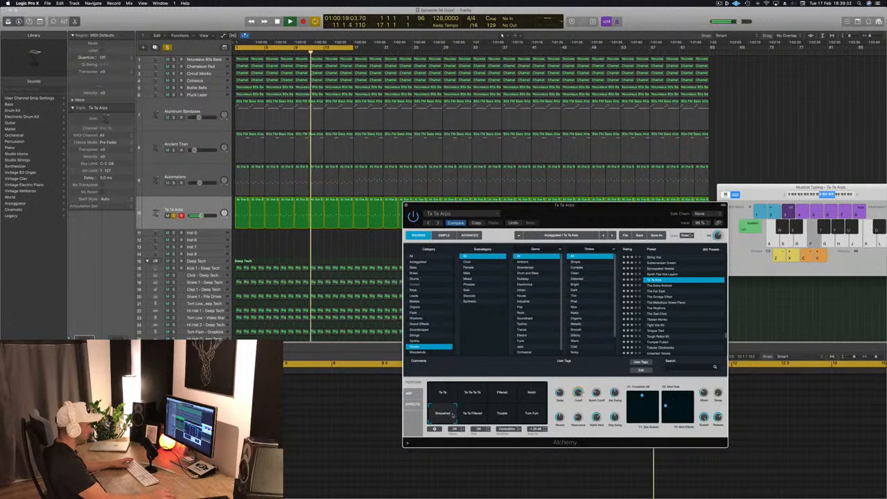
pyautogui.click(531, 392)
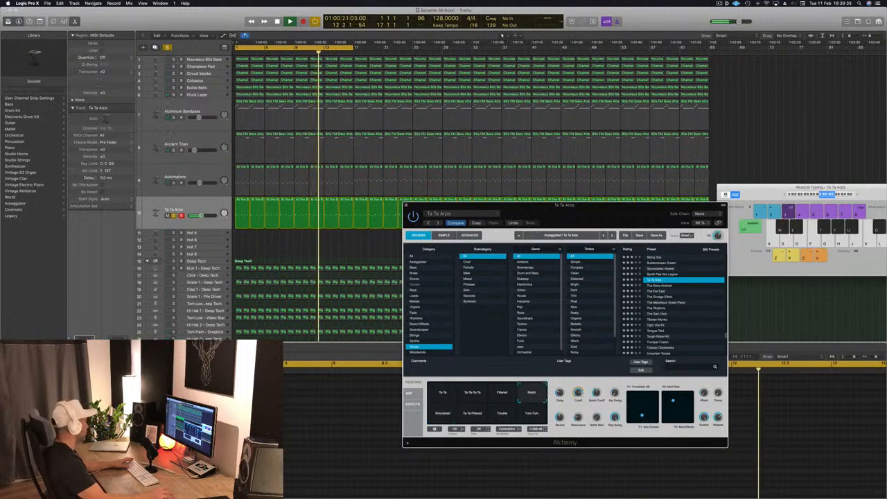
pyautogui.press('Return')
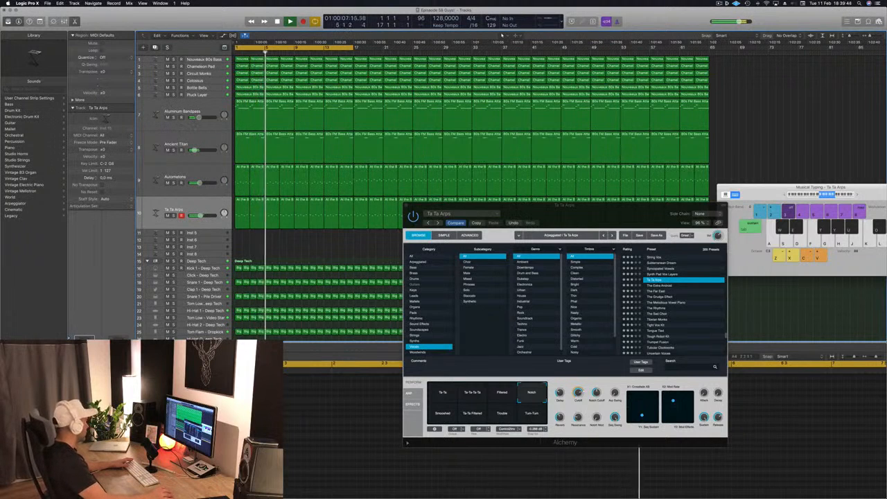
# Add a bus send to the Ta Ta Arps track and insert Delay Designer on its new aux channel.
pyautogui.click(86, 403)
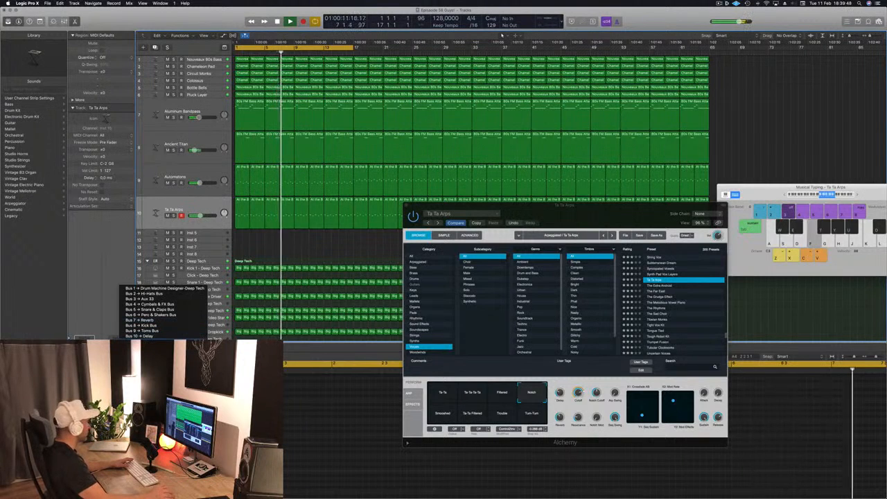
pyautogui.click(148, 346)
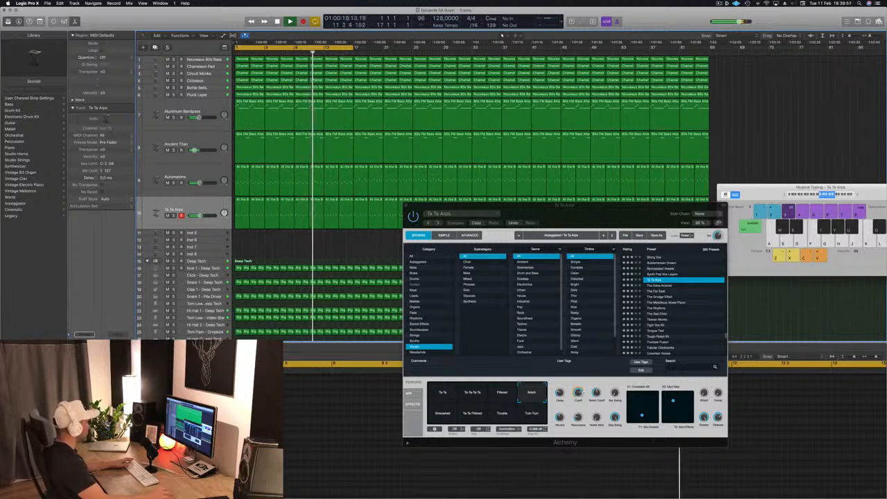
pyautogui.click(118, 378)
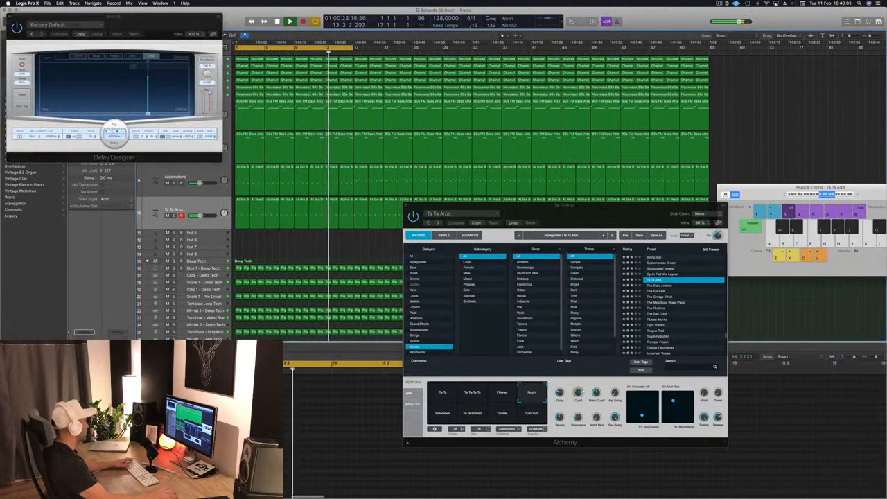
pyautogui.moveTo(111, 17); pyautogui.dragTo(409, 186)
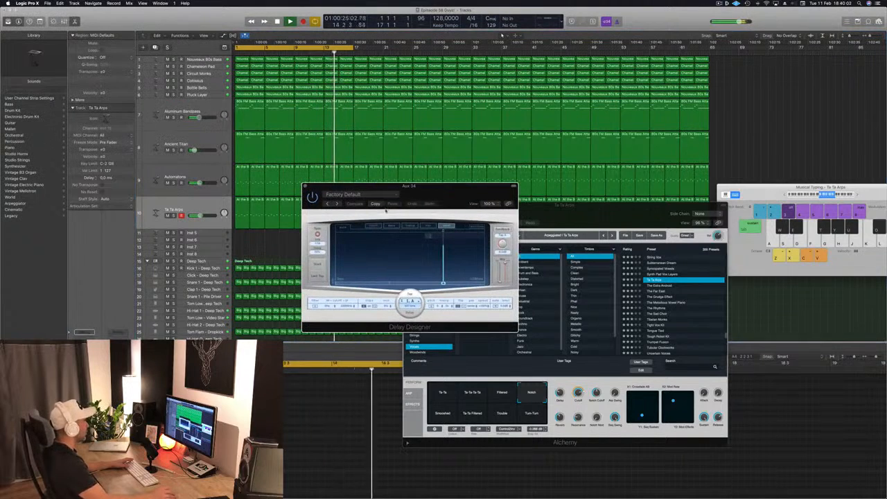
# Load the 1/16 Bandpass Sweep preset from Delay Designer's Simple Filtered category.
pyautogui.click(353, 194)
pyautogui.moveTo(364, 324)
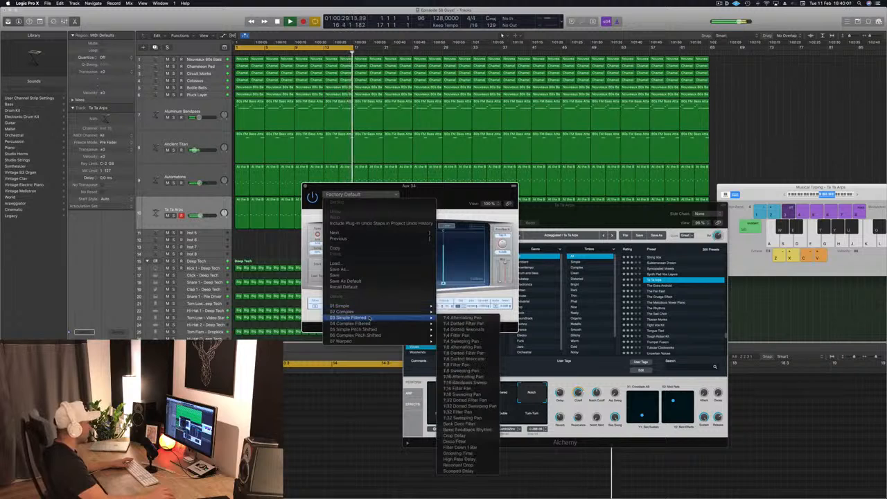
pyautogui.click(460, 382)
pyautogui.moveTo(423, 187); pyautogui.dragTo(468, 184)
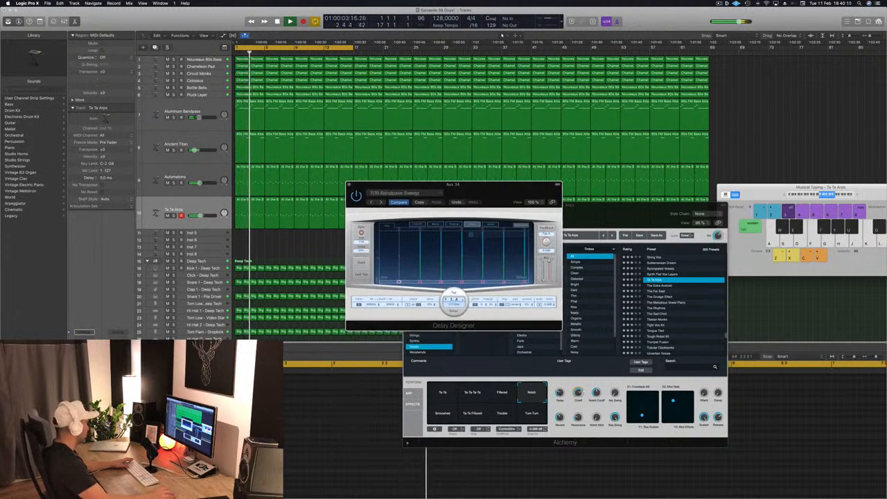
# Solo the Ta Ta Arps track and try the 1/16 Filter Pan and 1/4 Alternating Pan delay presets.
pyautogui.press('f')
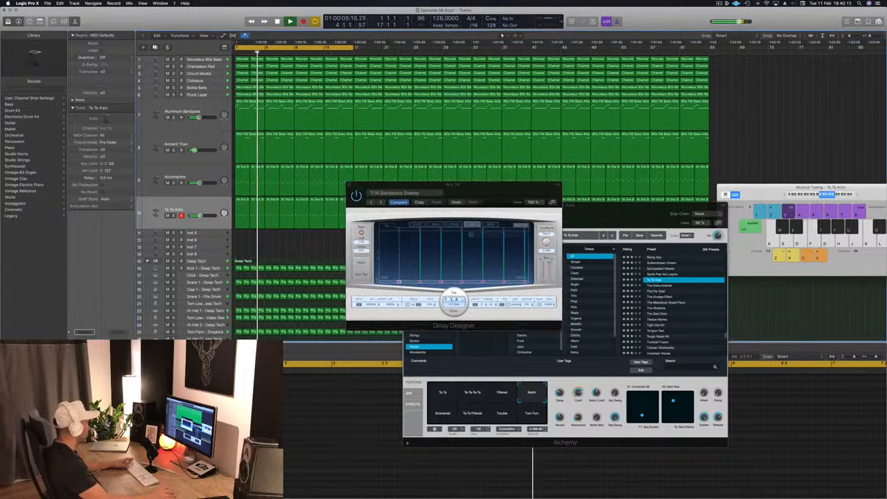
pyautogui.press('s')
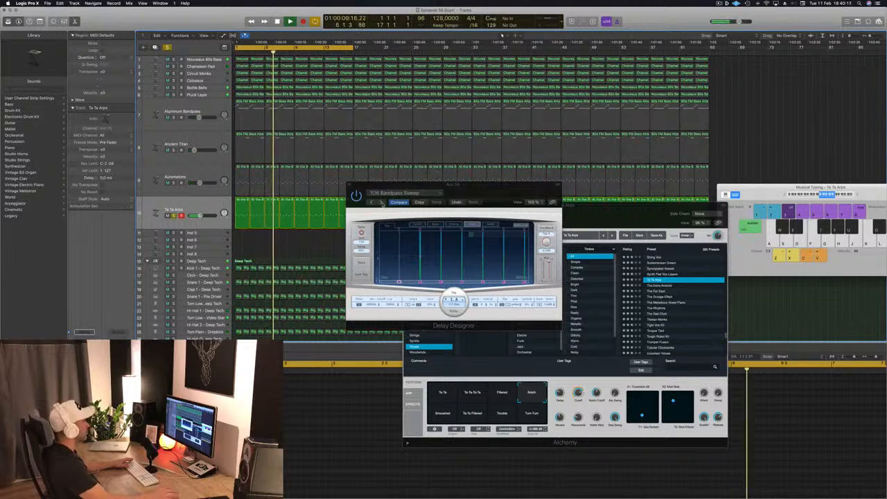
pyautogui.click(381, 202)
pyautogui.click(399, 194)
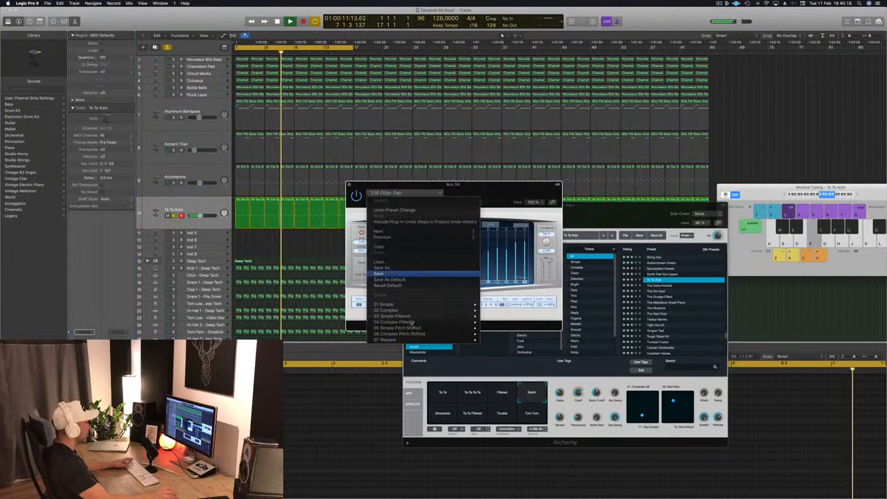
pyautogui.moveTo(415, 316)
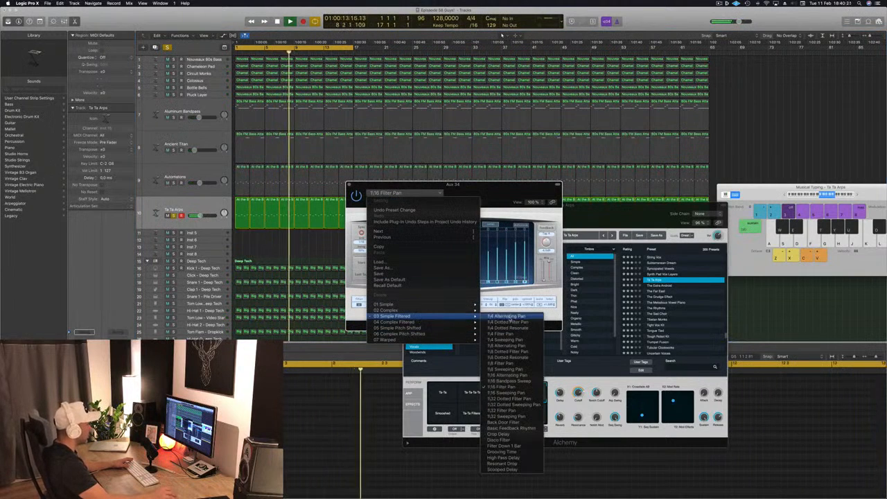
pyautogui.click(506, 317)
pyautogui.moveTo(504, 191); pyautogui.dragTo(521, 183)
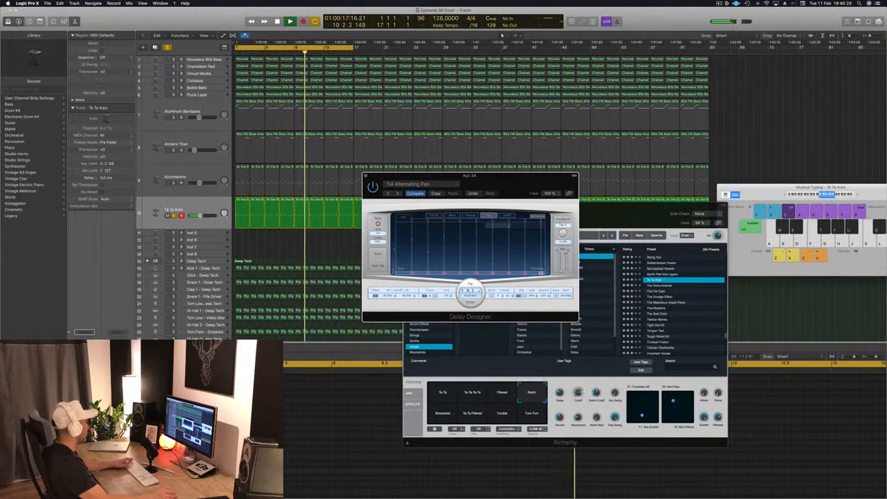
# Compare 1/4 Dotted Filter Pan in the mix, settle on the 1/4 Dotted Resonate delay preset, and close Delay Designer.
pyautogui.click(174, 215)
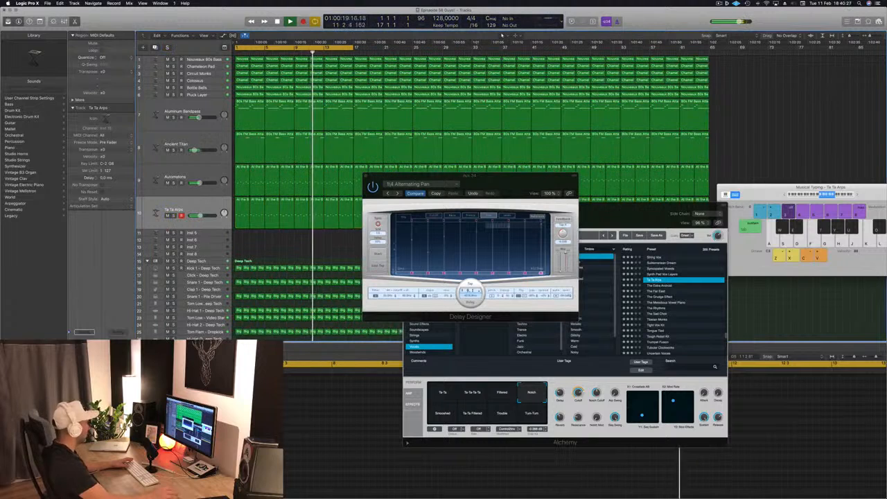
pyautogui.moveTo(398, 195); pyautogui.dragTo(356, 265)
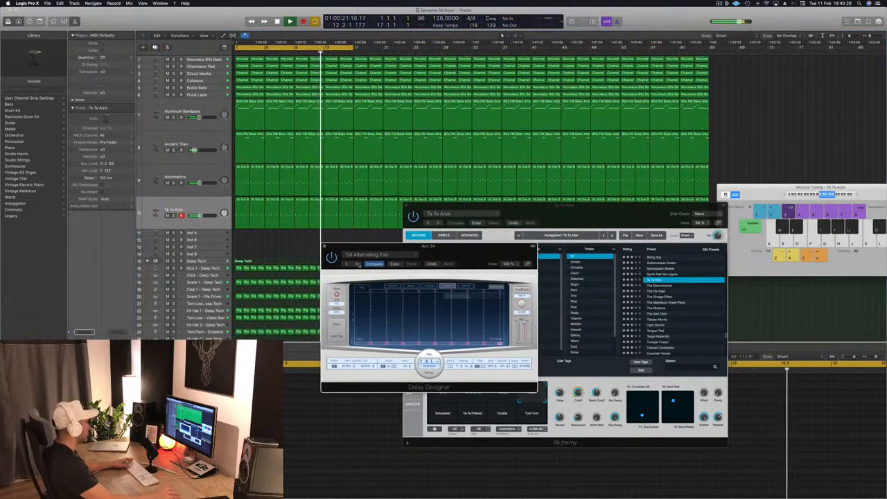
pyautogui.click(356, 264)
pyautogui.moveTo(484, 253); pyautogui.dragTo(463, 256)
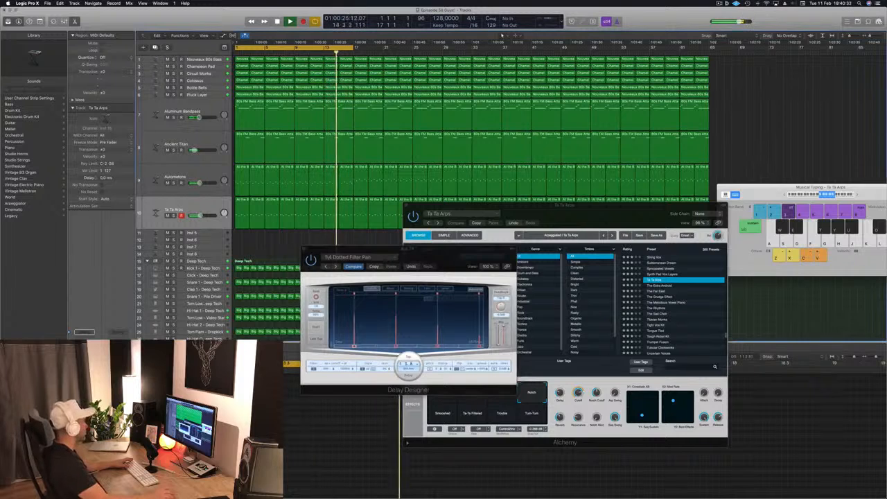
pyautogui.press('s')
pyautogui.click(337, 266)
pyautogui.press('f')
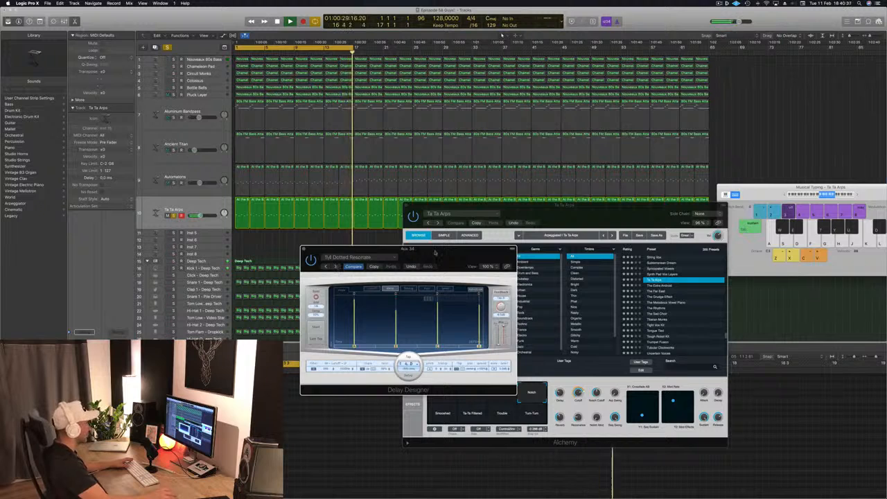
pyautogui.moveTo(435, 253); pyautogui.dragTo(422, 227)
pyautogui.click(283, 223)
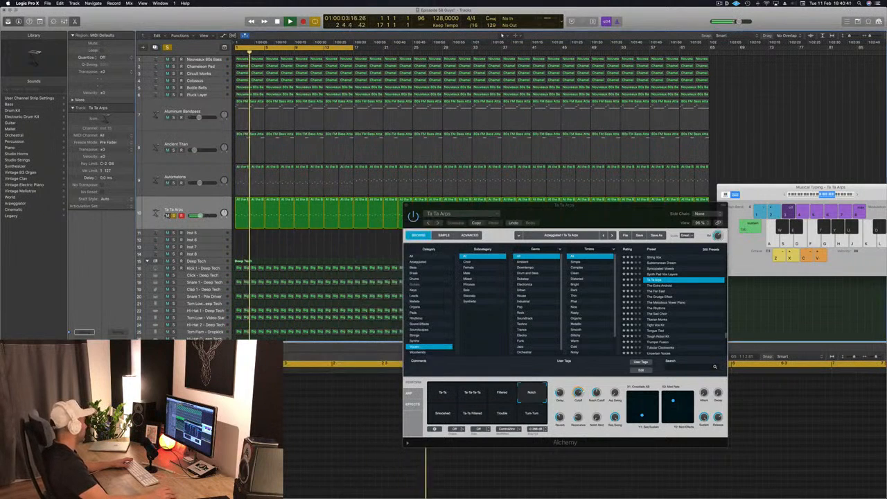
# Unsolo Ta Ta Arps, close Alchemy, and check the mix with the Automatons track briefly muted.
pyautogui.press('super+a')
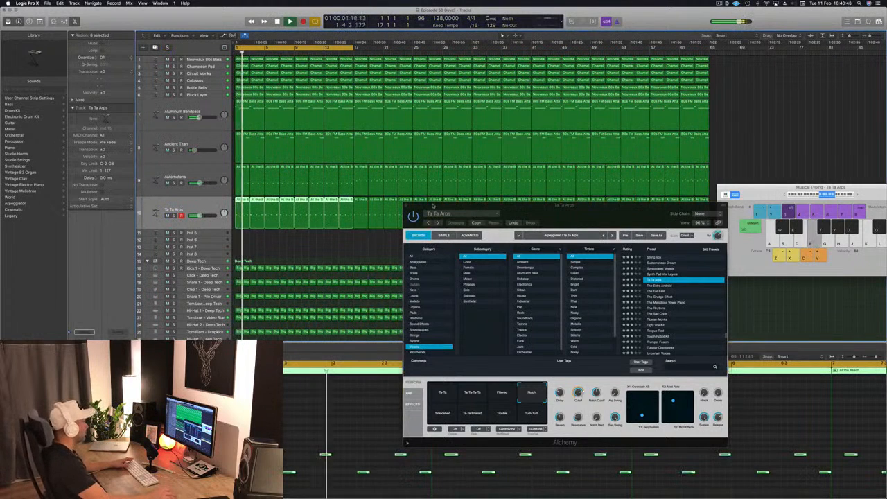
pyautogui.click(406, 206)
pyautogui.click(334, 238)
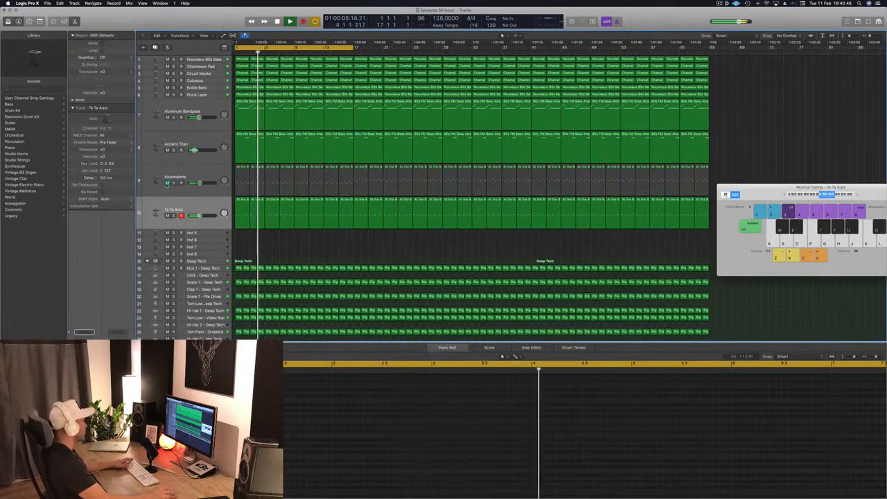
pyautogui.click(166, 209)
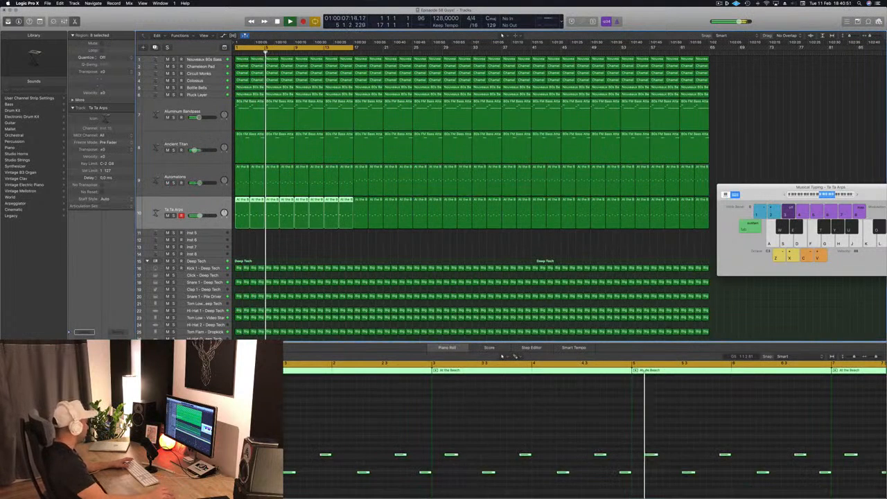
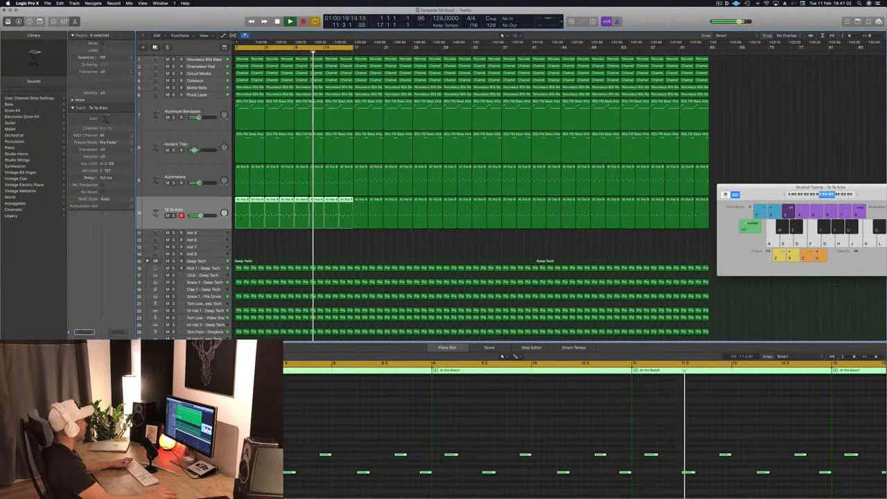
# Mute the Aluminum Bandpass and Ancient Titan tracks.
pyautogui.click(168, 117)
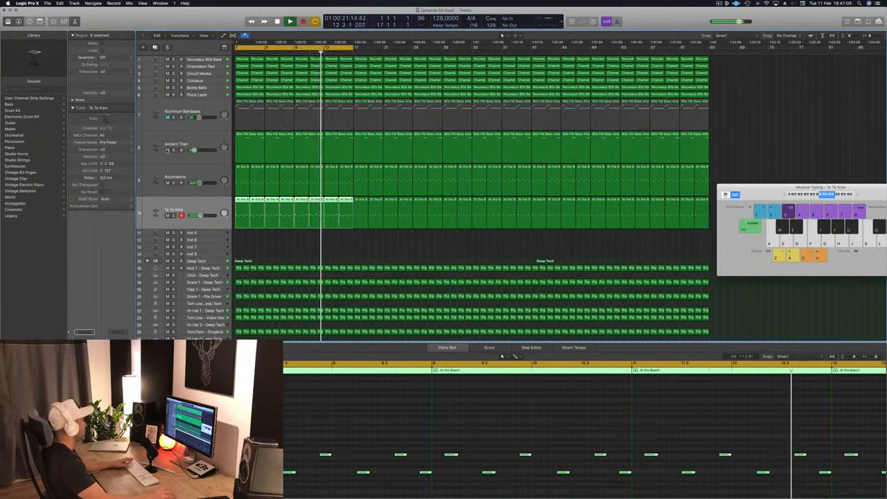
pyautogui.click(167, 150)
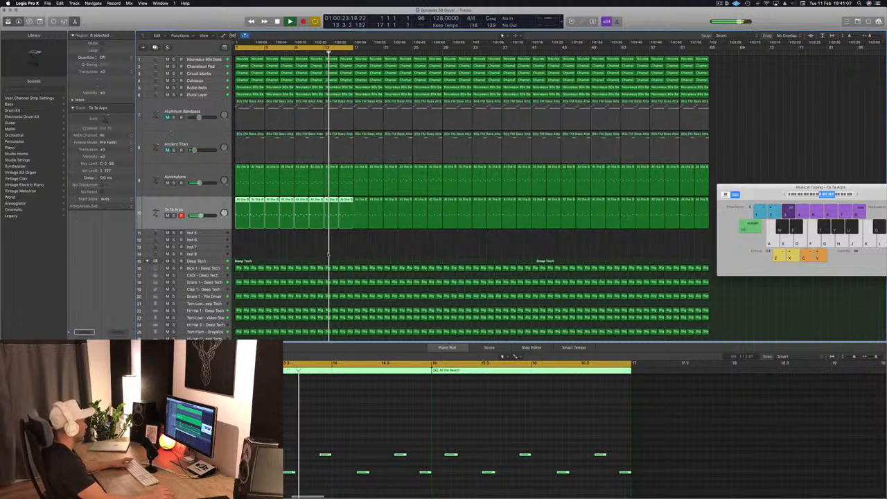
# Delete the Automatons regions after bar 17 and refill the track to bar 65 with copies of its first eight regions.
pyautogui.click(303, 249)
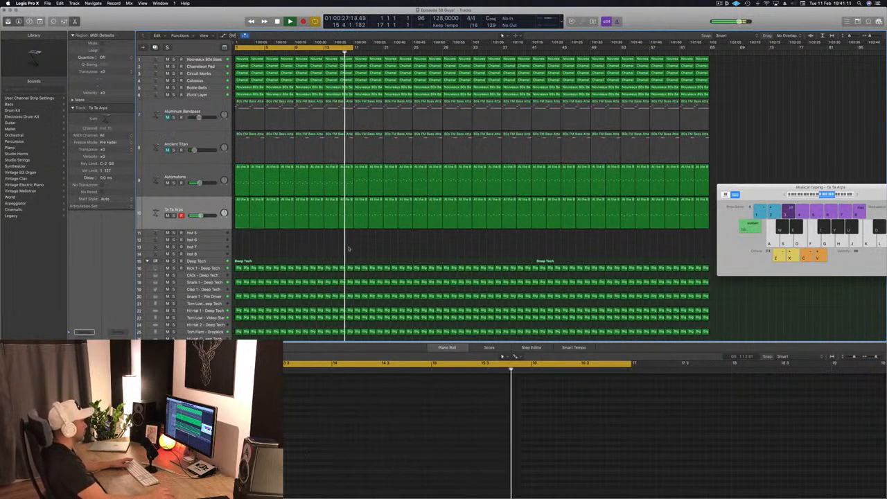
pyautogui.click(349, 179)
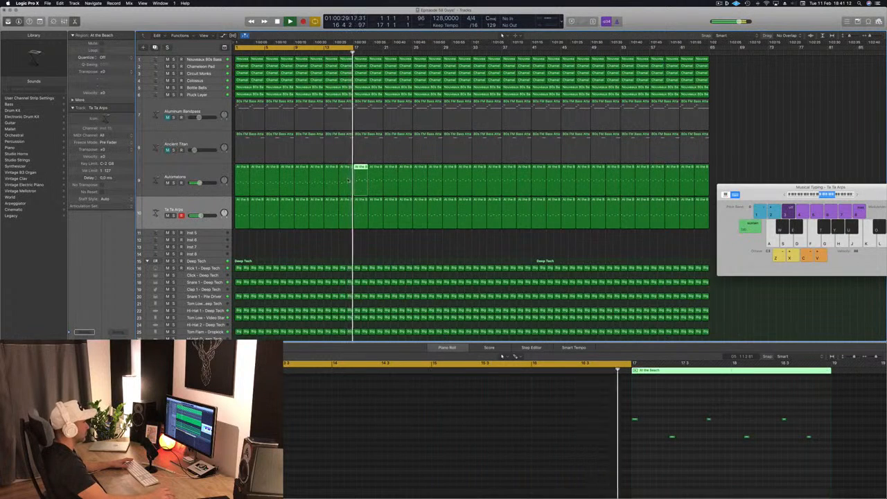
pyautogui.moveTo(747, 170); pyautogui.dragTo(397, 178)
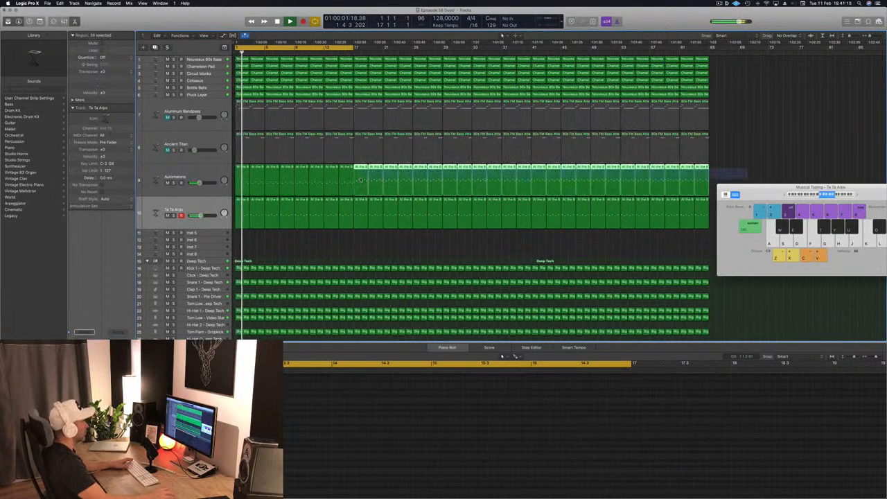
pyautogui.press('Delete')
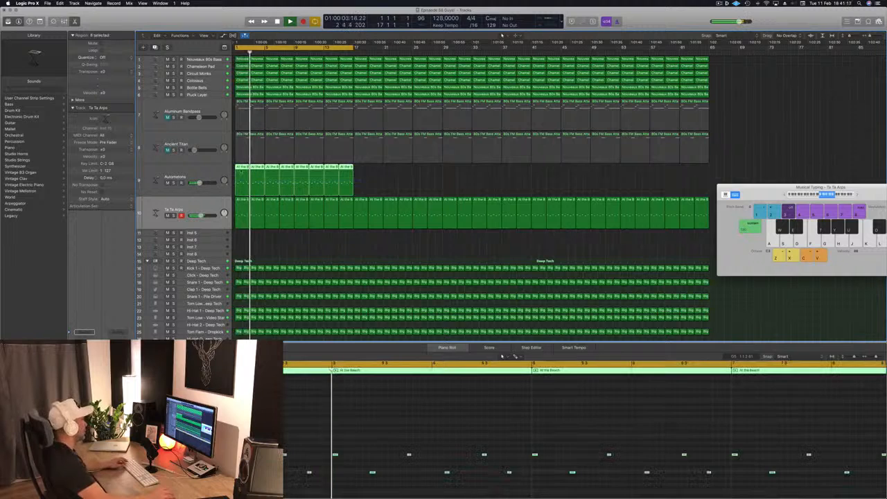
pyautogui.moveTo(244, 179); pyautogui.dragTo(616, 149)
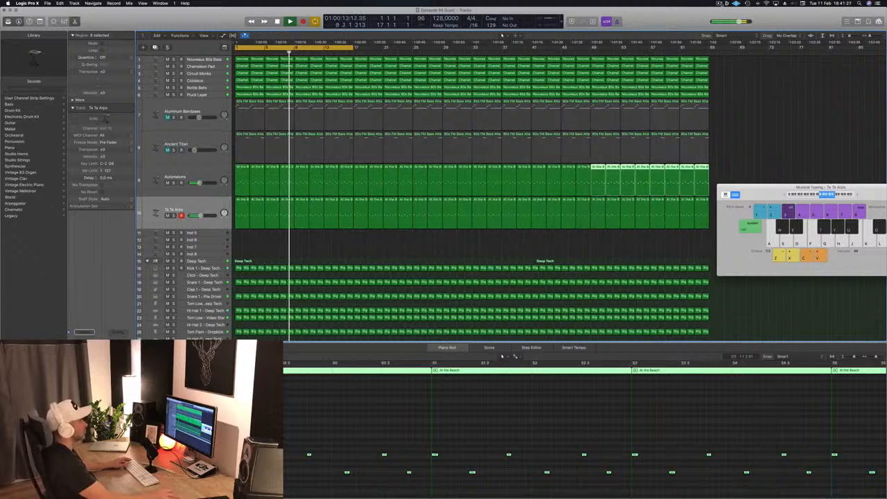
pyautogui.click(349, 253)
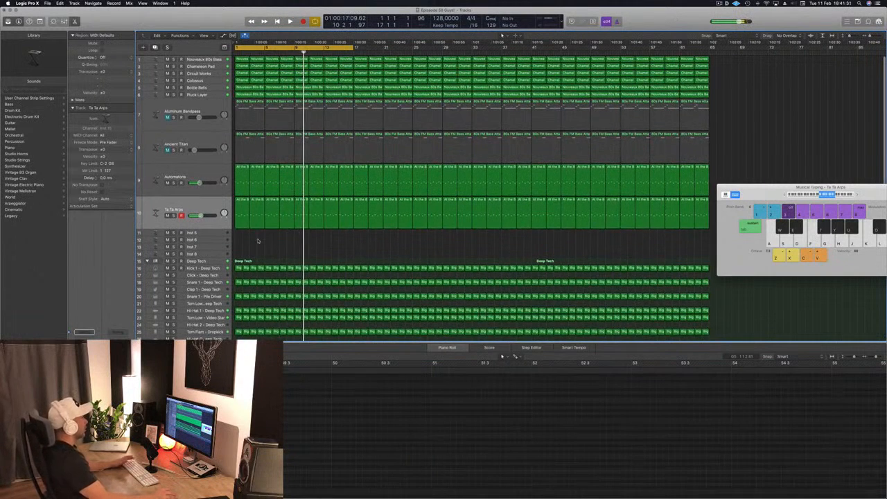
# Move the Musical Typing window clear of the drum tracks and return the playhead to the start of the song.
pyautogui.press('Return')
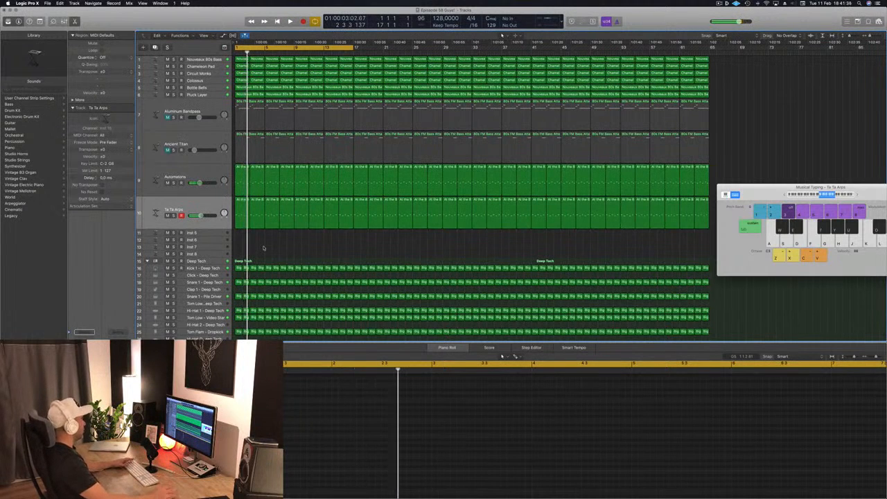
pyautogui.moveTo(763, 197); pyautogui.dragTo(700, 62)
pyautogui.press('Return')
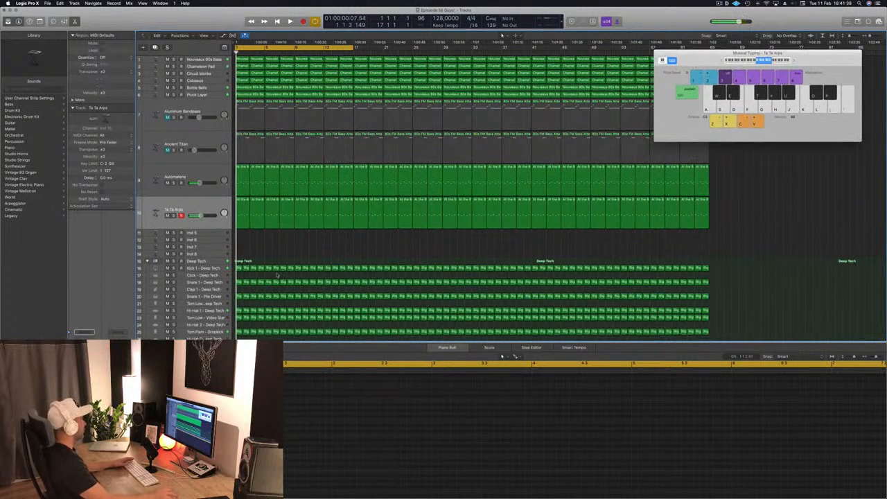
# Solo the Deep Tech drum stack and open its Compressor, placing the window over the arrangement.
pyautogui.scroll(-2, 277, 275)
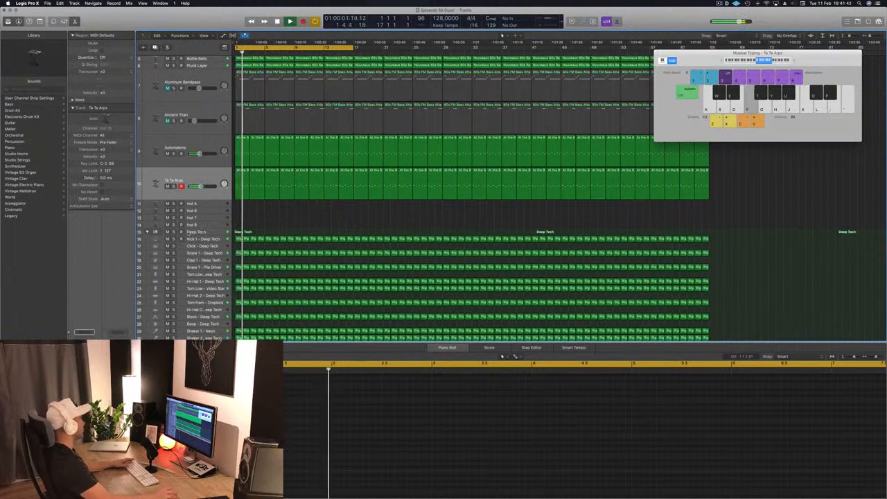
pyautogui.click(174, 232)
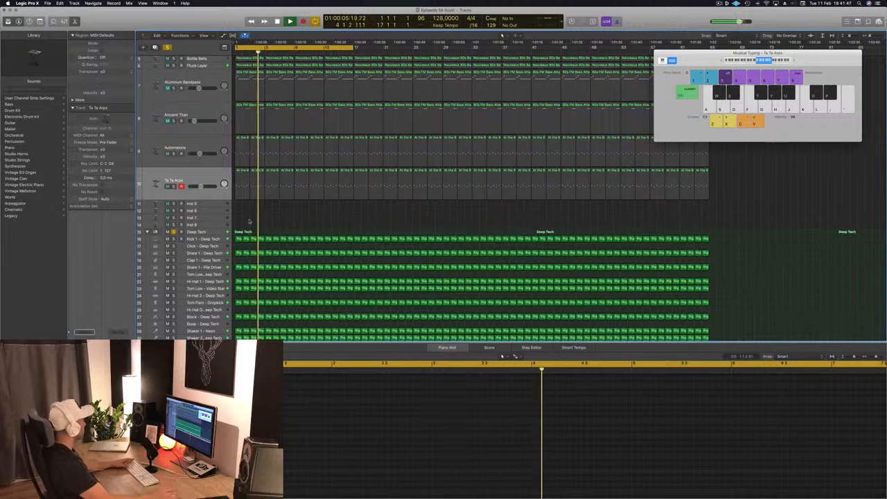
pyautogui.click(212, 232)
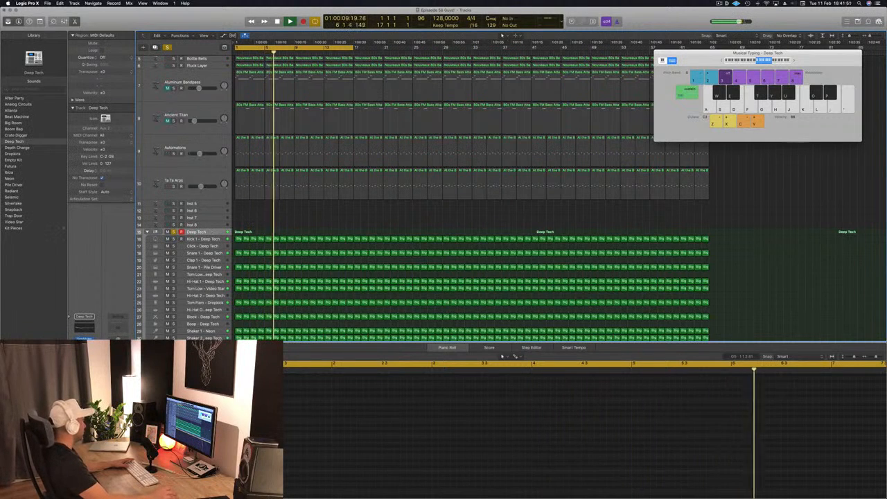
pyautogui.press('s')
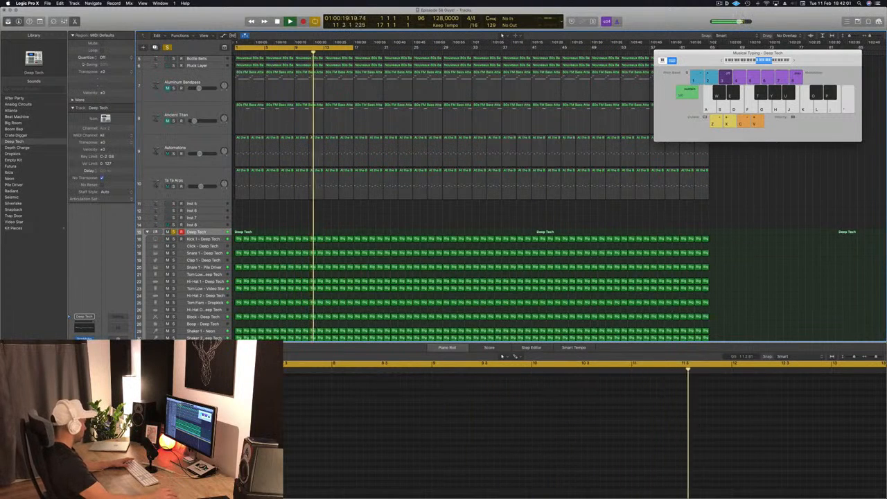
pyautogui.press('v')
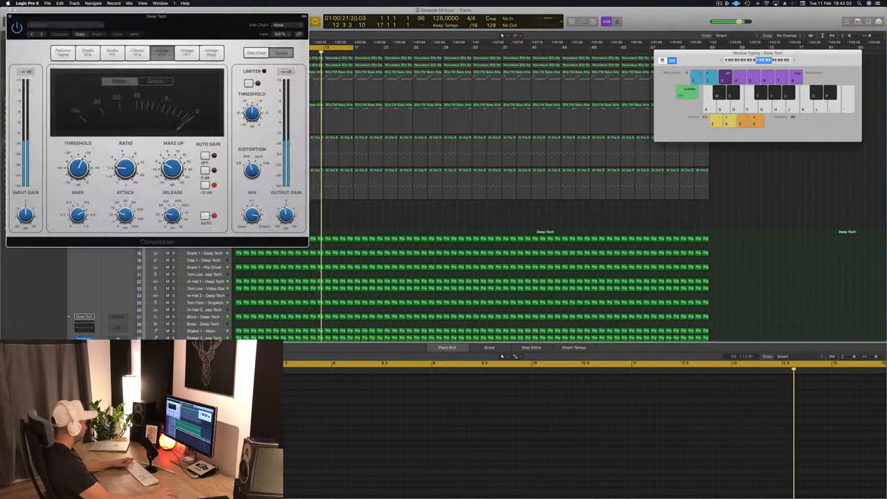
pyautogui.moveTo(156, 16); pyautogui.dragTo(501, 117)
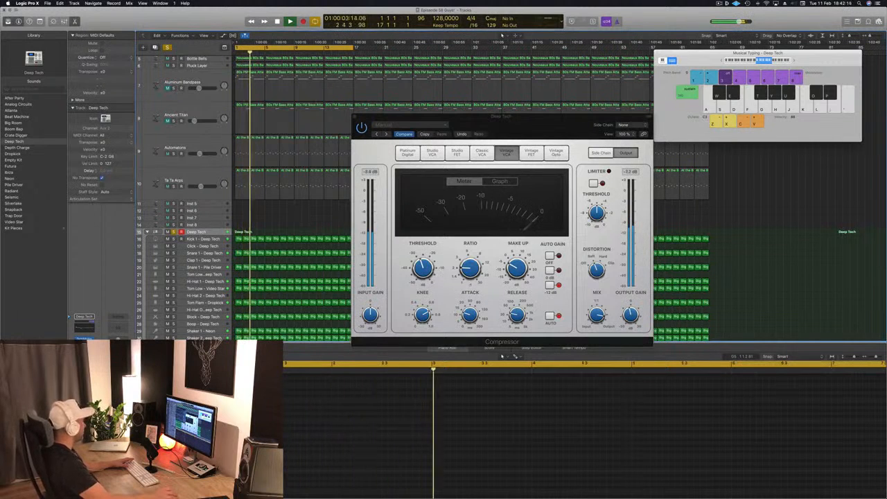
# Examine the Multipressor and Compressor settings on the Deep Tech drums, and close both effect windows.
pyautogui.click(84, 360)
pyautogui.moveTo(349, 88); pyautogui.dragTo(361, 88)
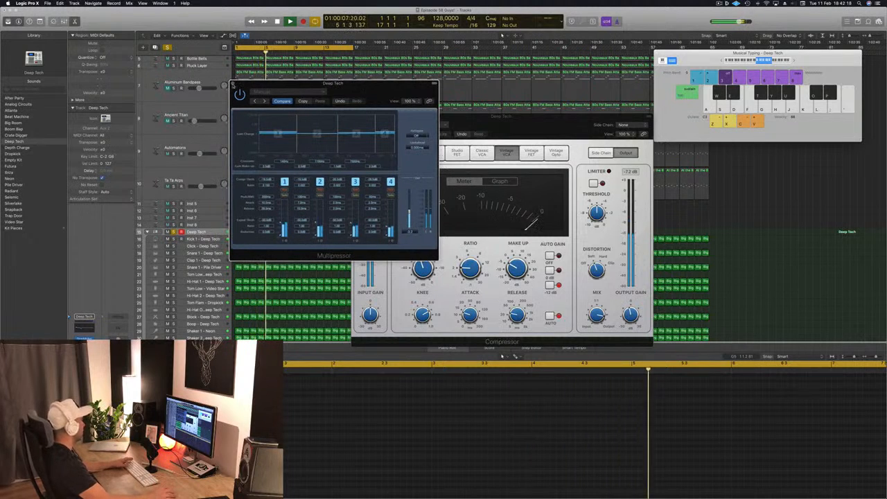
pyautogui.click(233, 84)
pyautogui.moveTo(354, 117); pyautogui.dragTo(313, 130)
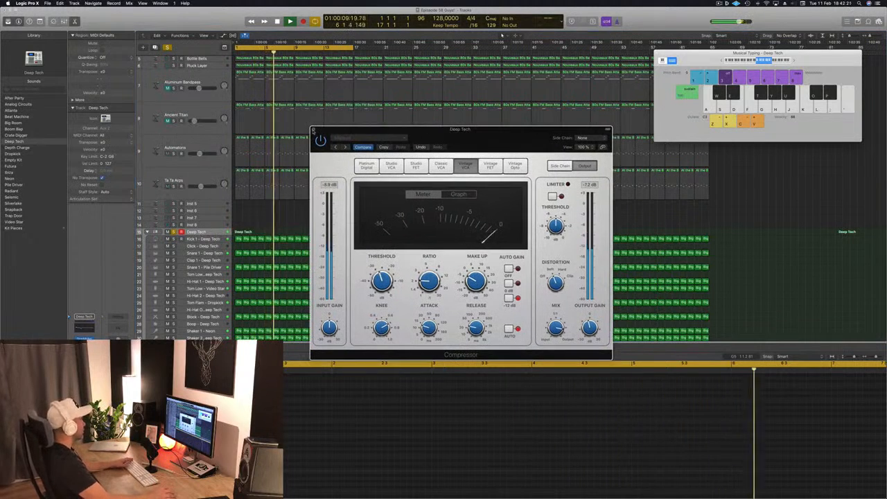
pyautogui.click(313, 130)
# Inspect the note patterns of Shaker 1, Shaker 2, Snare 1 - Deep Tech and Snare 1 - Pile Driver.
pyautogui.scroll(-3, 217, 281)
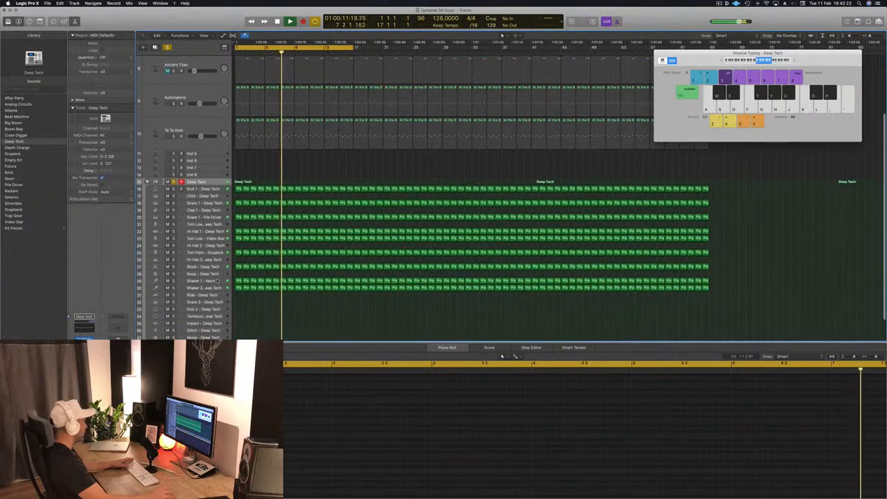
pyautogui.click(217, 282)
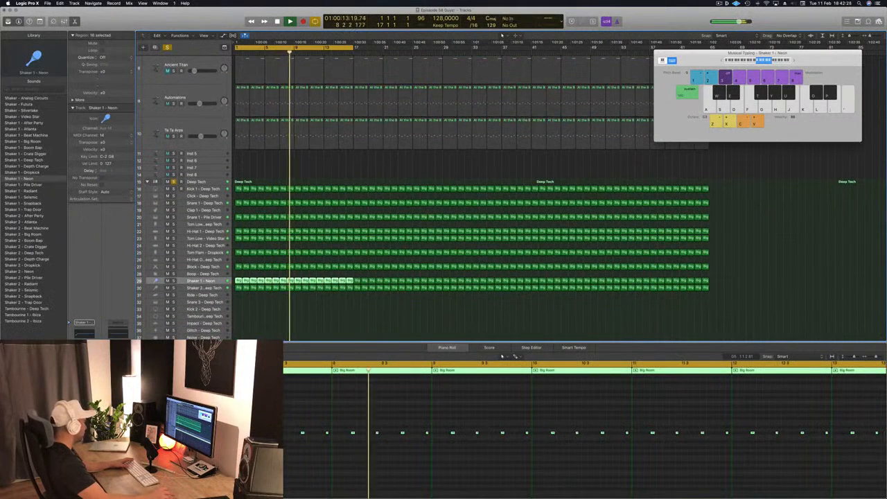
pyautogui.press('Down')
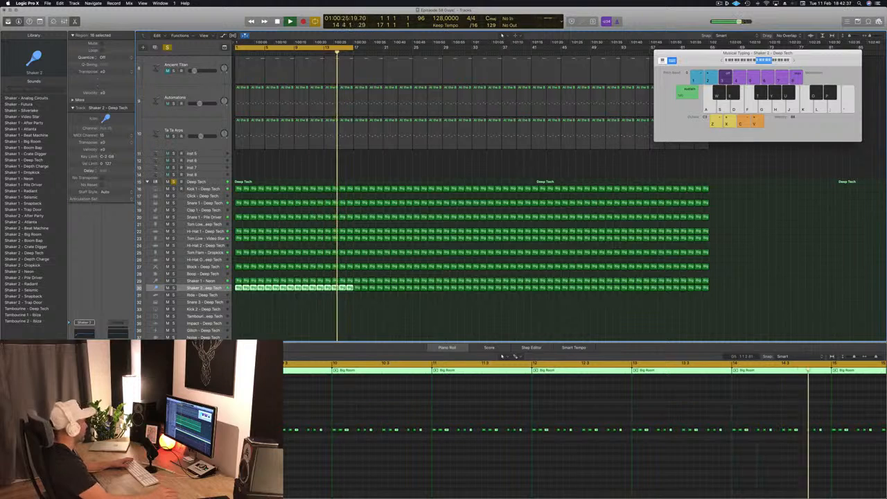
pyautogui.click(257, 328)
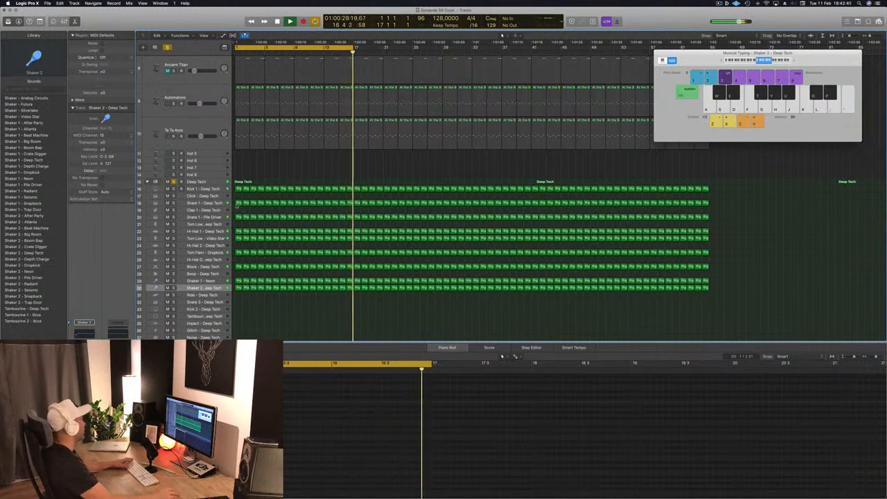
pyautogui.click(196, 204)
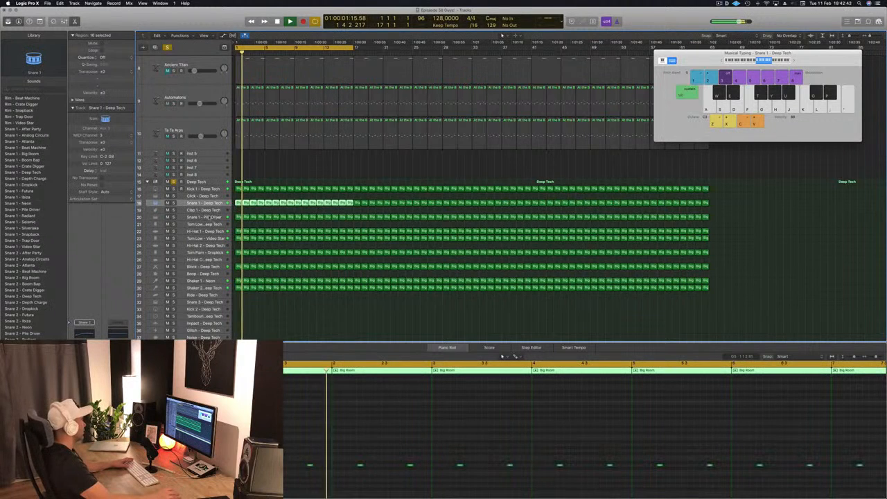
pyautogui.click(198, 217)
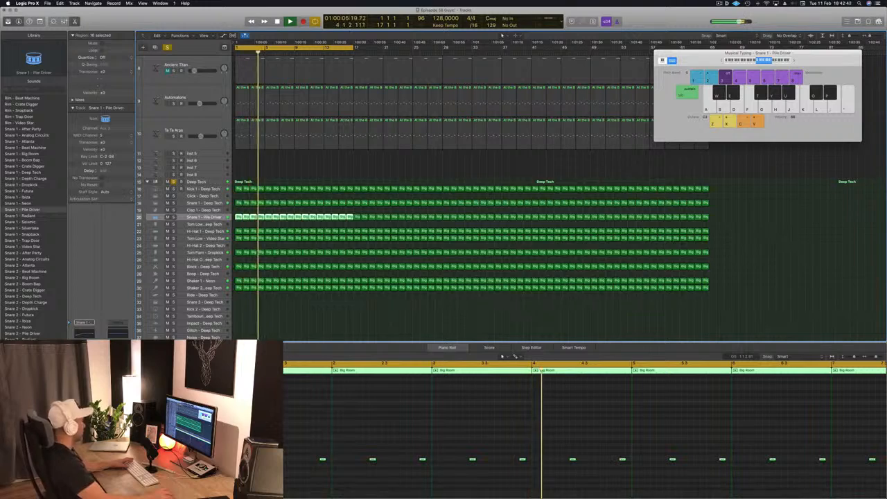
# Solo the Nouveaux 80s Bass track along with the drums and open its Alchemy instrument.
pyautogui.scroll(1, 282, 269)
pyautogui.scroll(10, 282, 269)
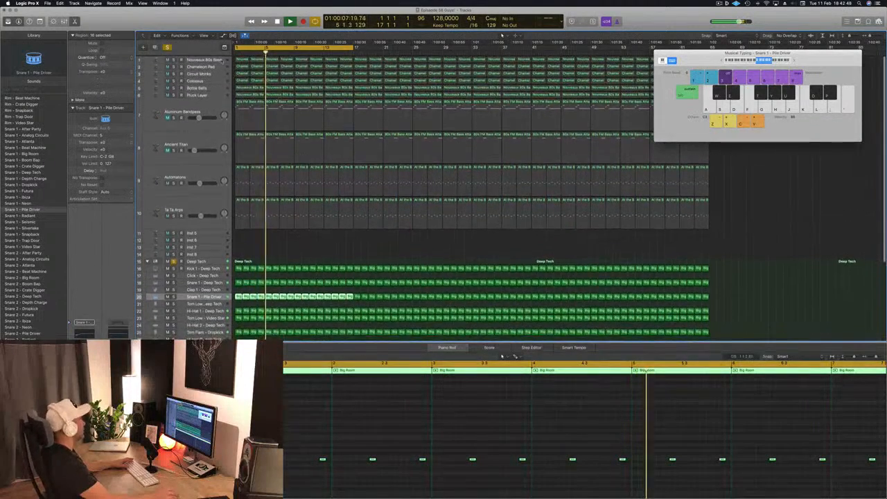
pyautogui.click(201, 59)
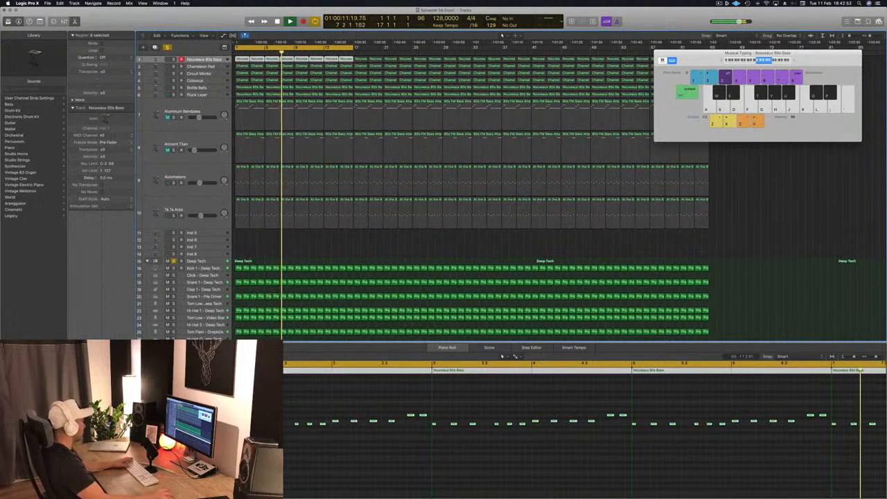
pyautogui.click(173, 60)
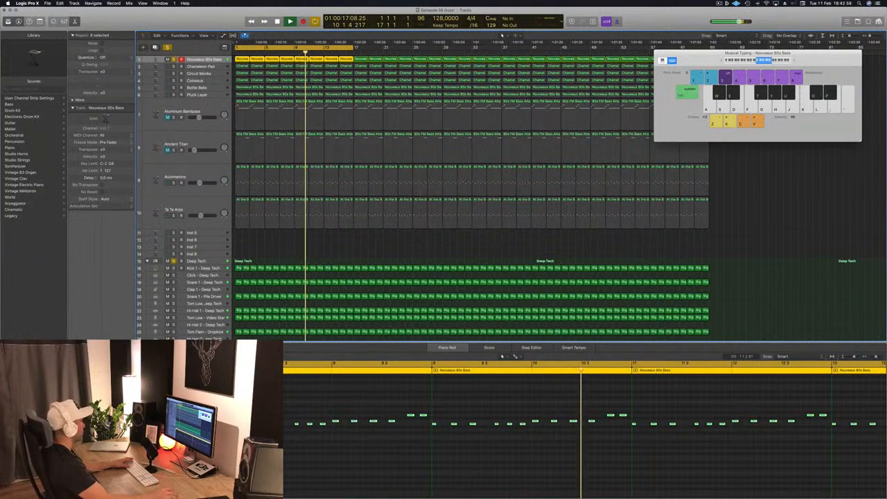
pyautogui.doubleClick(155, 60)
pyautogui.moveTo(100, 25); pyautogui.dragTo(587, 130)
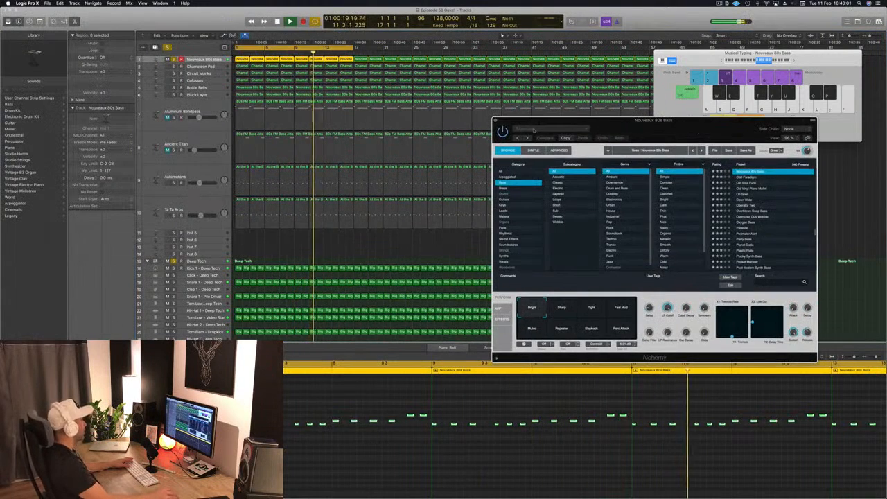
# Open the bass track's Channel EQ and Compressor, and adjust the compression ratio.
pyautogui.click(85, 352)
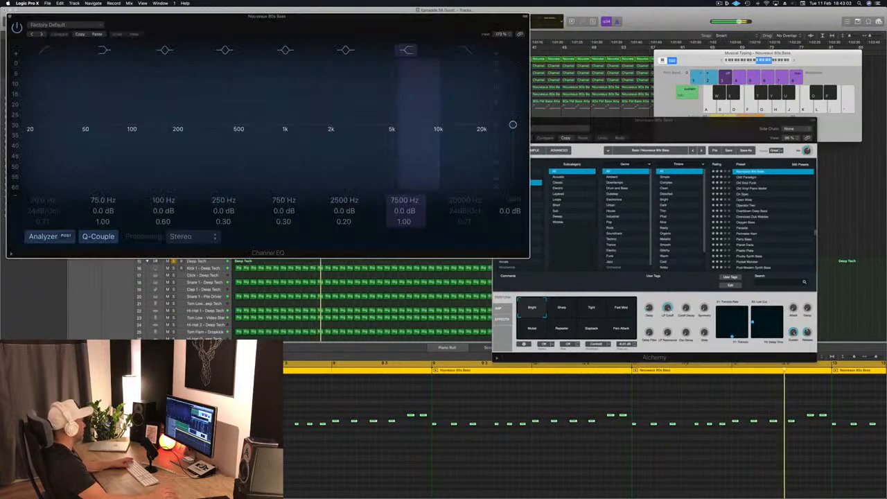
pyautogui.moveTo(276, 20); pyautogui.dragTo(676, 111)
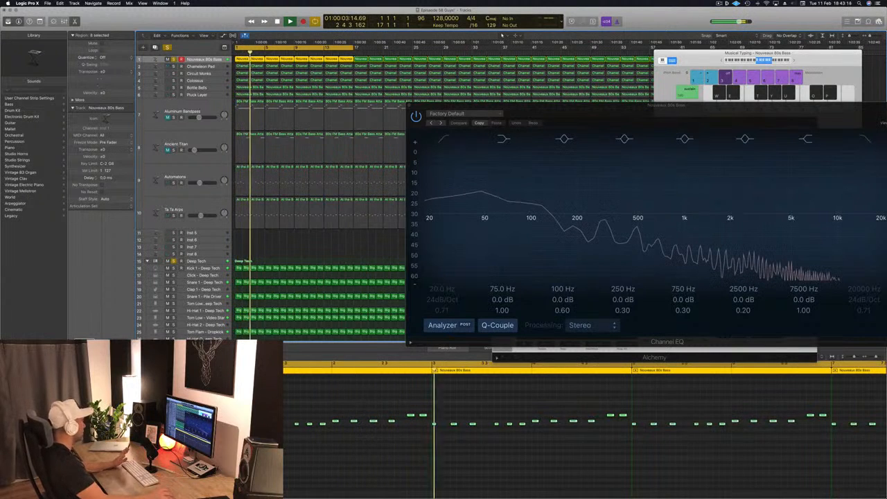
pyautogui.click(85, 380)
pyautogui.moveTo(188, 21); pyautogui.dragTo(484, 147)
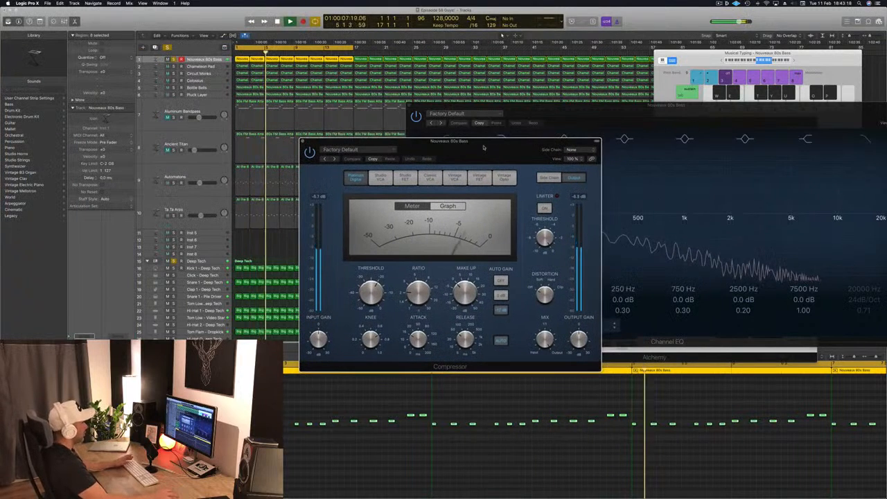
pyautogui.moveTo(417, 293); pyautogui.dragTo(375, 287)
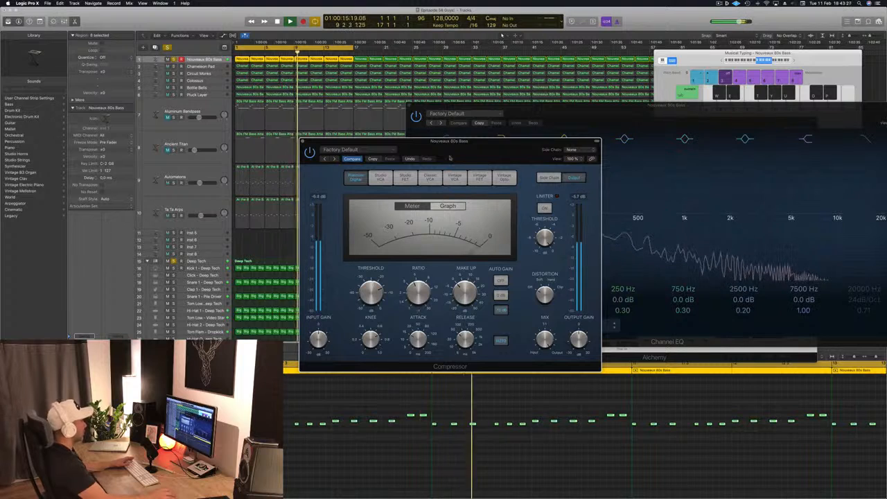
pyautogui.moveTo(454, 149); pyautogui.dragTo(437, 187)
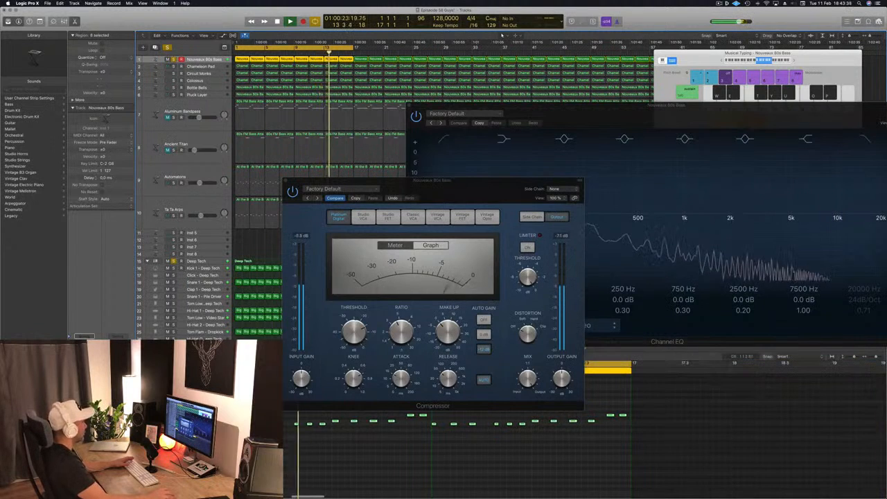
# Sweep Alchemy's LP Cutoff on the bass, set it to 100%, and arrange the Alchemy and Channel EQ windows for viewing together.
pyautogui.moveTo(694, 114); pyautogui.dragTo(213, 265)
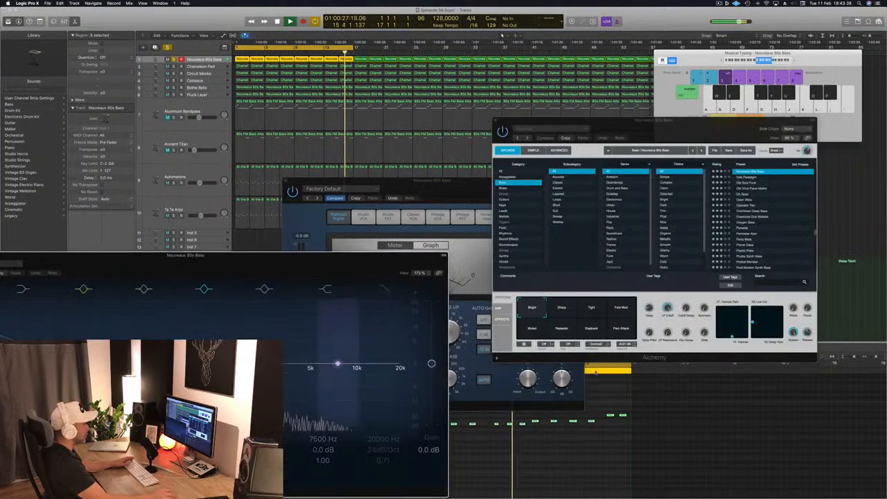
pyautogui.click(667, 307)
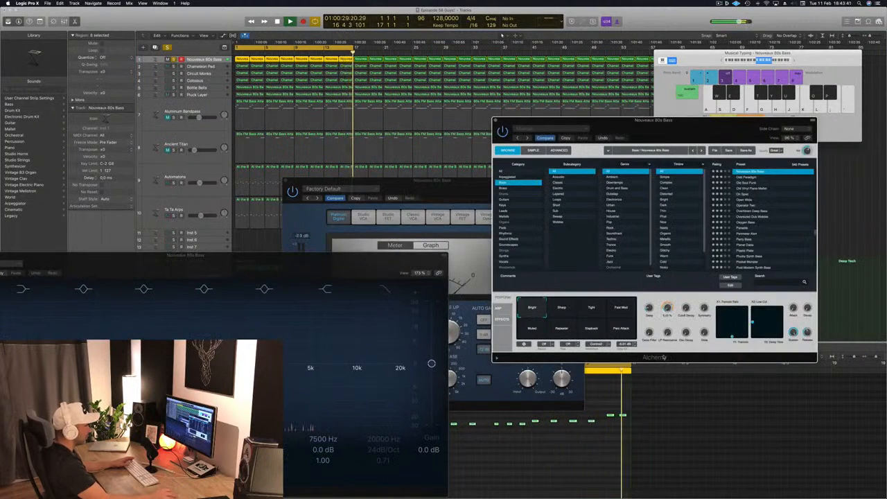
pyautogui.moveTo(667, 307); pyautogui.dragTo(671, 283)
pyautogui.moveTo(659, 128); pyautogui.dragTo(601, 98)
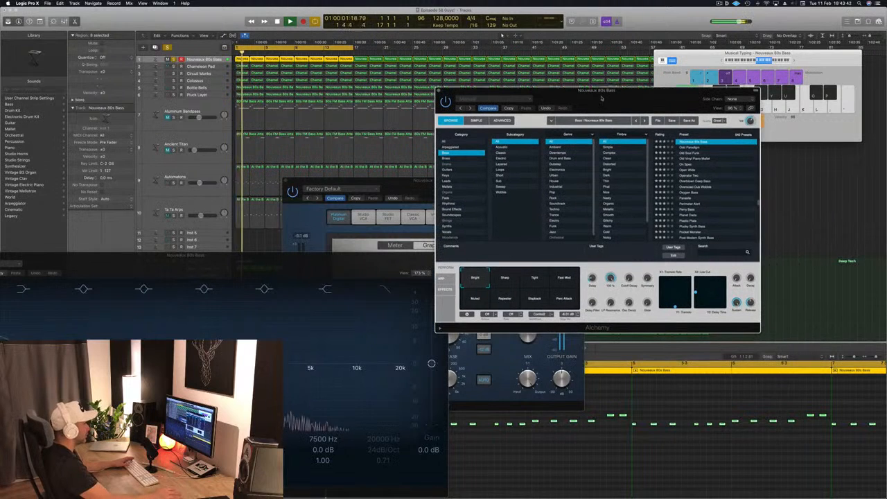
pyautogui.click(532, 282)
pyautogui.moveTo(366, 256); pyautogui.dragTo(772, 237)
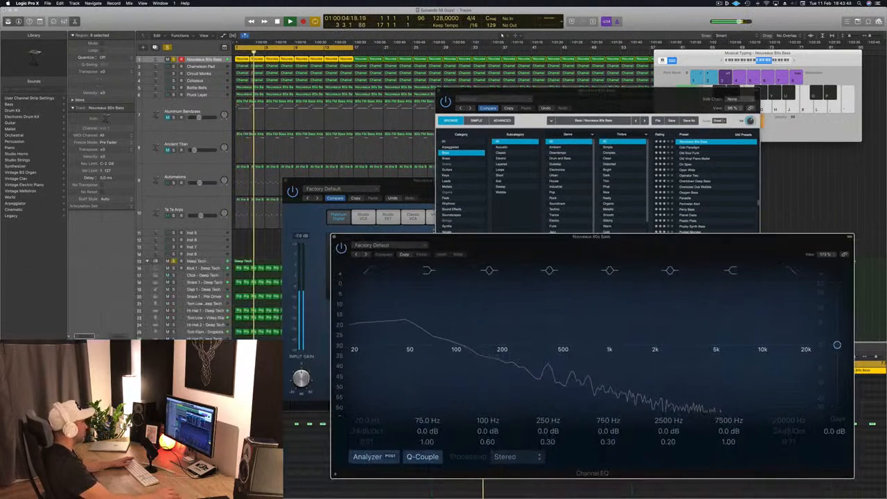
# Close the bass Channel EQ, audition Alchemy's performance snapshots from Repeater through Fast Mod and Sharp, ending on Bright, and close Alchemy.
pyautogui.click(333, 237)
pyautogui.click(508, 301)
pyautogui.click(534, 299)
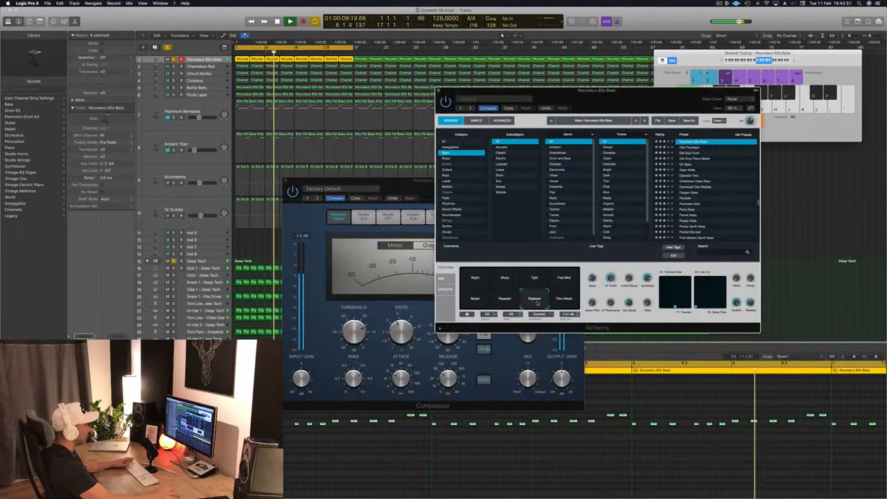
pyautogui.click(564, 299)
pyautogui.click(565, 279)
pyautogui.click(533, 280)
pyautogui.click(502, 281)
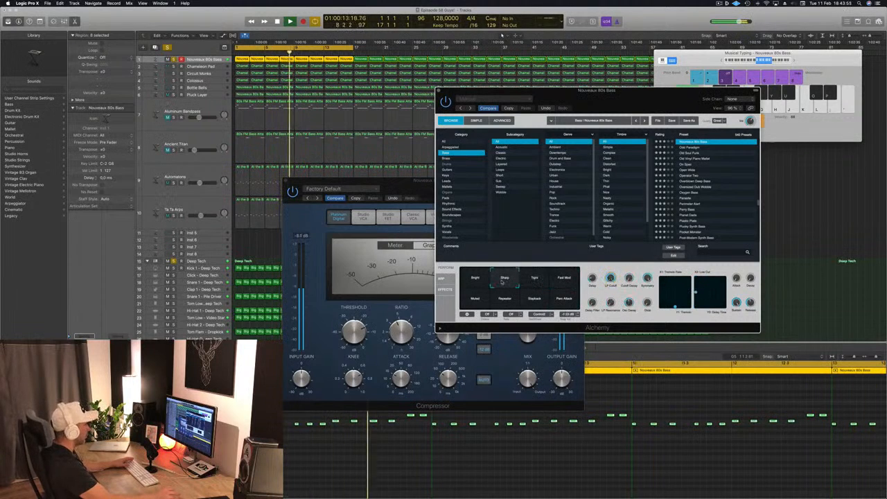
pyautogui.click(473, 280)
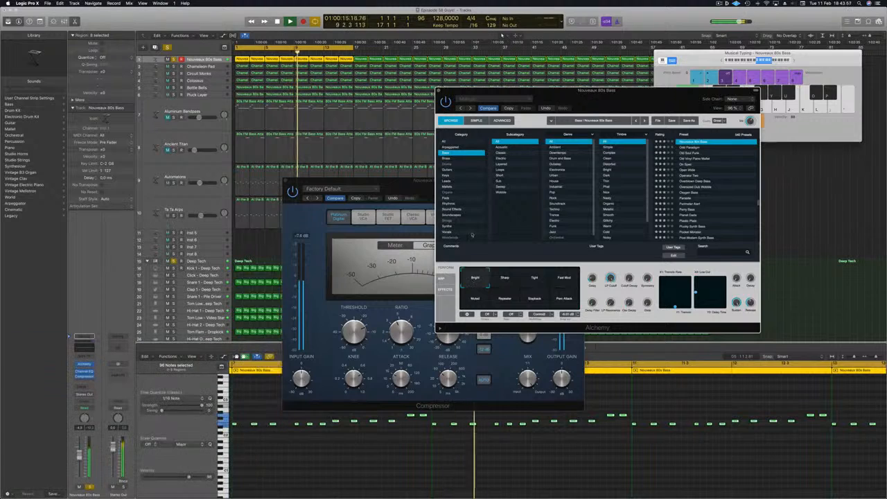
pyautogui.press('super+w')
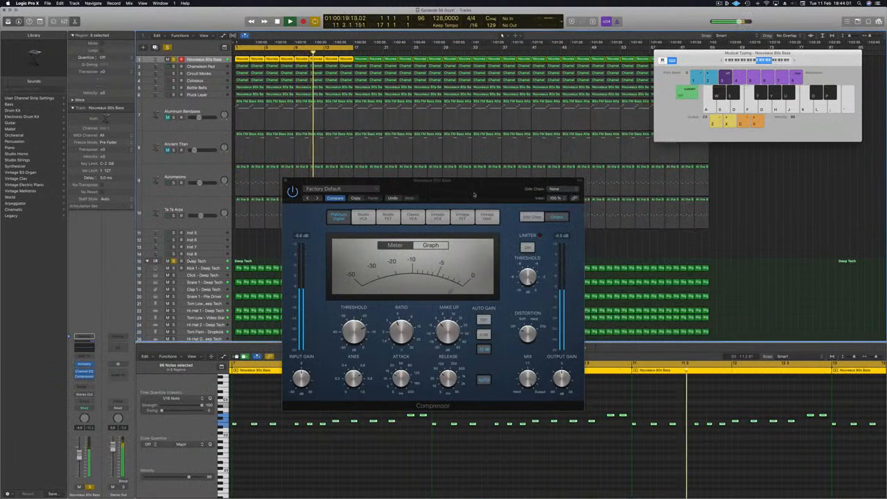
# Insert a second stereo Compressor on the Nouveaux 80s Bass track and arrange both compressor windows for viewing.
pyautogui.moveTo(473, 181); pyautogui.dragTo(666, 175)
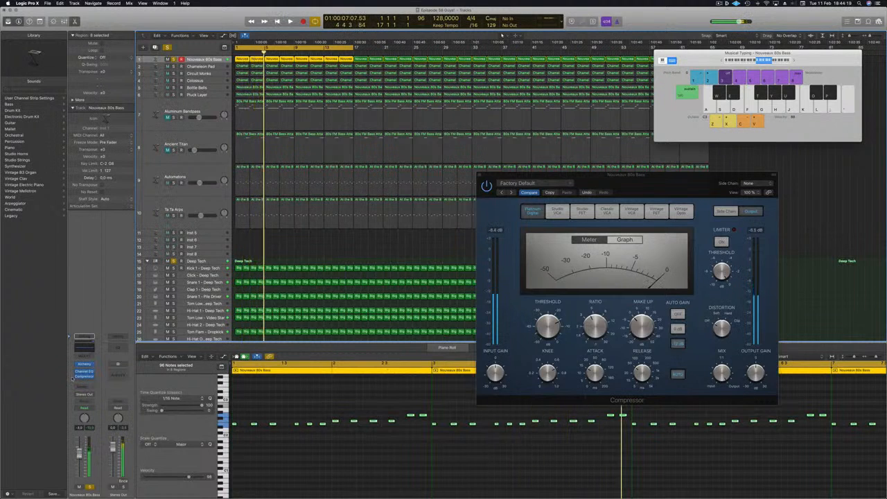
pyautogui.click(91, 381)
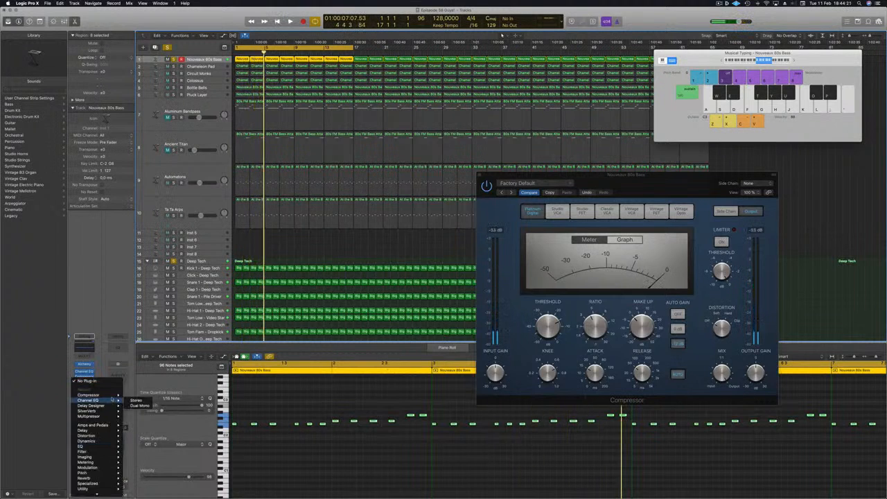
pyautogui.click(135, 395)
pyautogui.moveTo(185, 25); pyautogui.dragTo(546, 141)
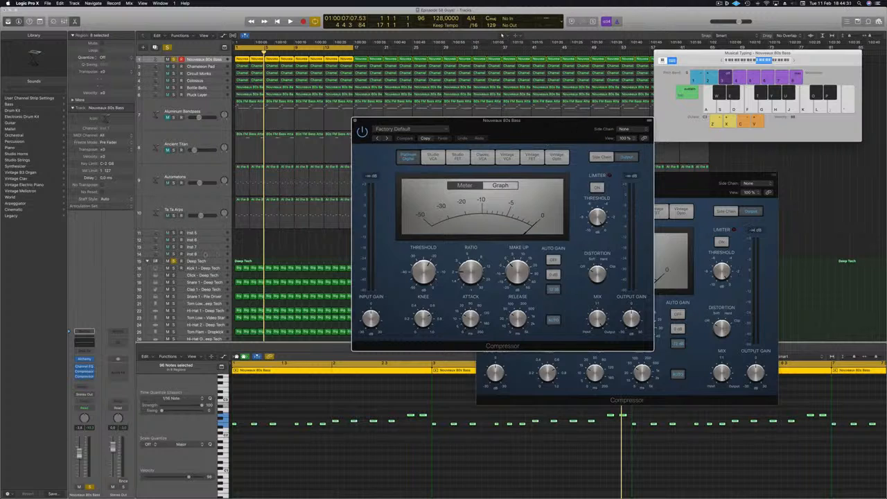
# Add a send to Bus 12 on the Kick 1 - Deep Tech track and set the bus channel to No Output.
pyautogui.click(207, 268)
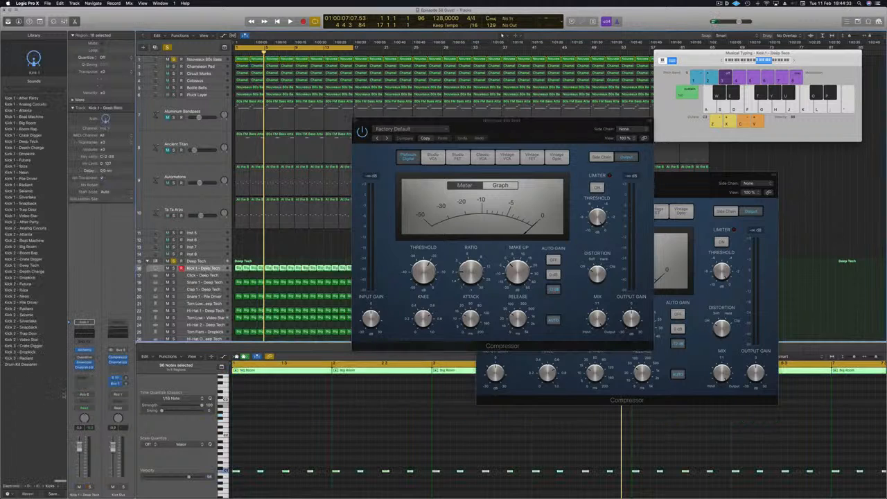
pyautogui.click(86, 378)
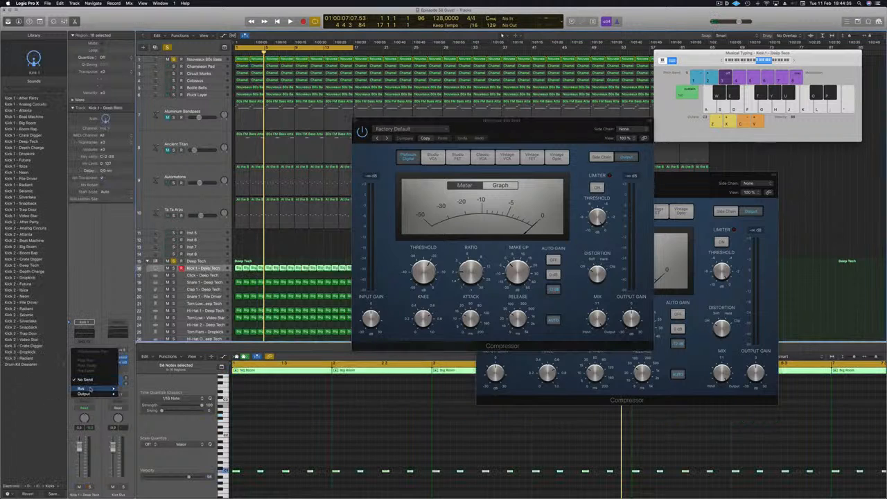
pyautogui.moveTo(90, 389)
pyautogui.click(162, 347)
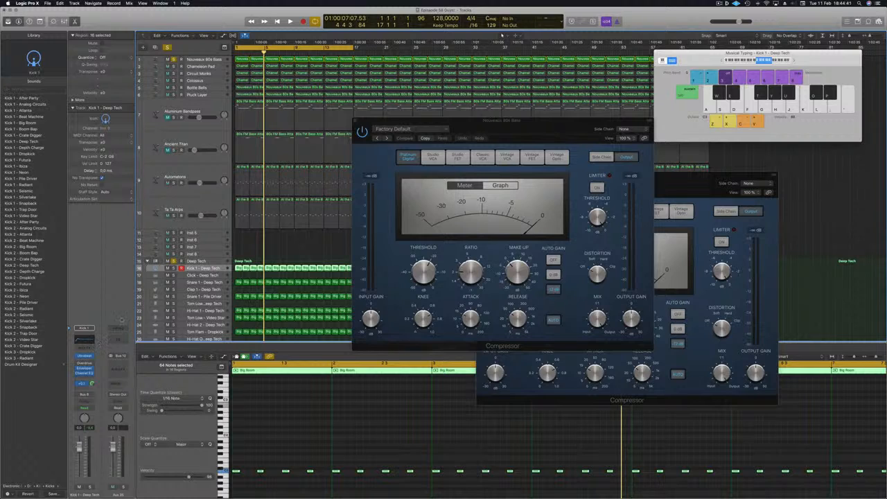
pyautogui.click(118, 393)
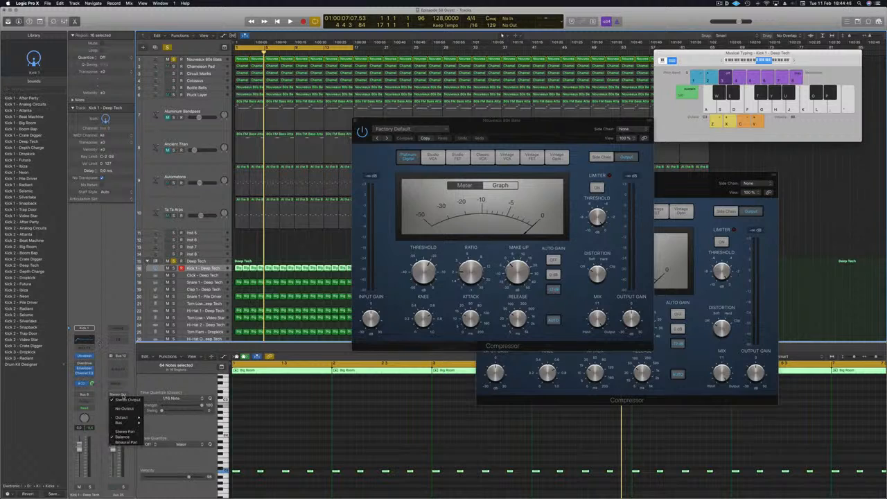
pyautogui.click(124, 410)
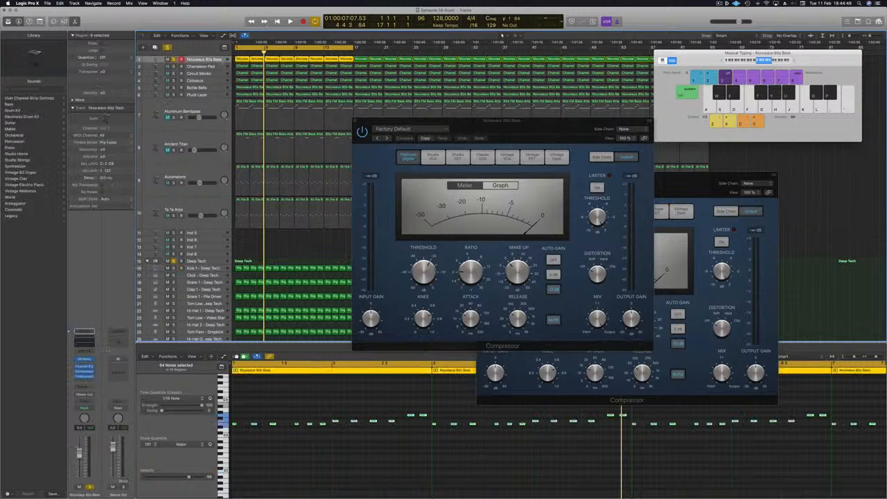
# Set the side chain of the new bass Compressor to Bus 12, fed by Kick 1 - Deep Tech.
pyautogui.click(622, 130)
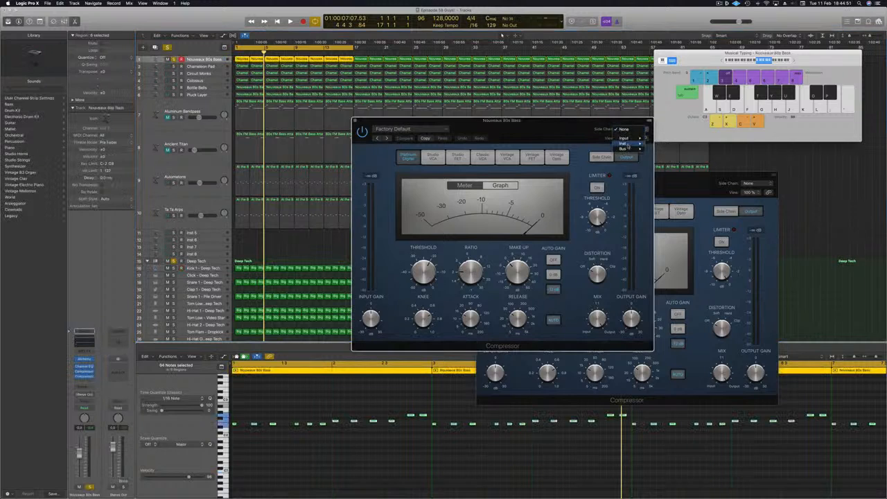
pyautogui.moveTo(627, 150)
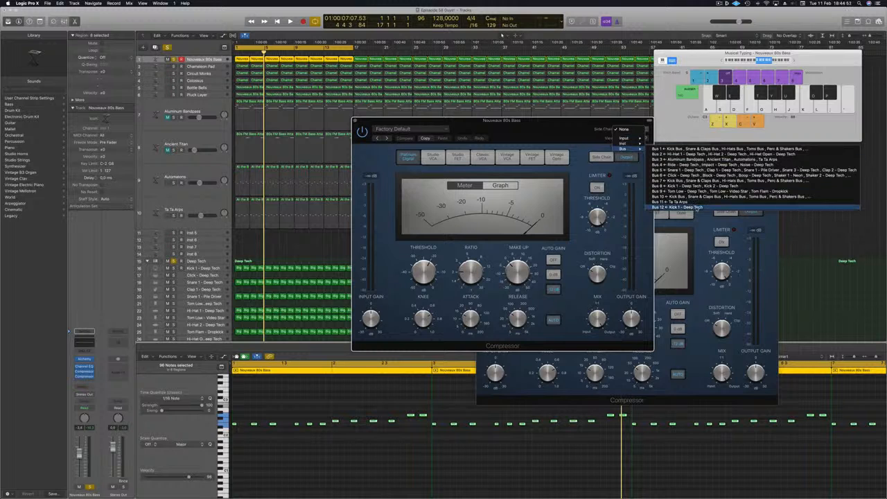
pyautogui.click(682, 207)
pyautogui.moveTo(538, 136); pyautogui.dragTo(556, 129)
# During playback, raise the sidechained Compressor's ratio and set its threshold to about -21.5 dB, then close its window.
pyautogui.press('space')
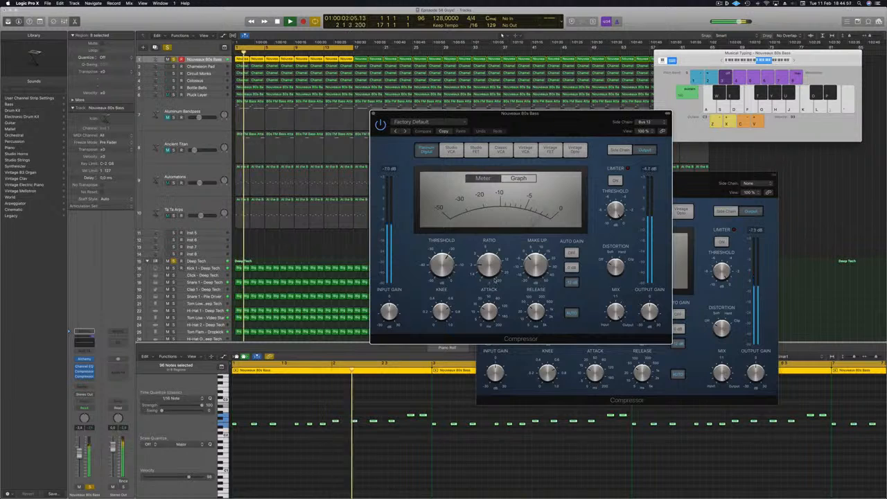
pyautogui.moveTo(495, 264); pyautogui.dragTo(497, 257)
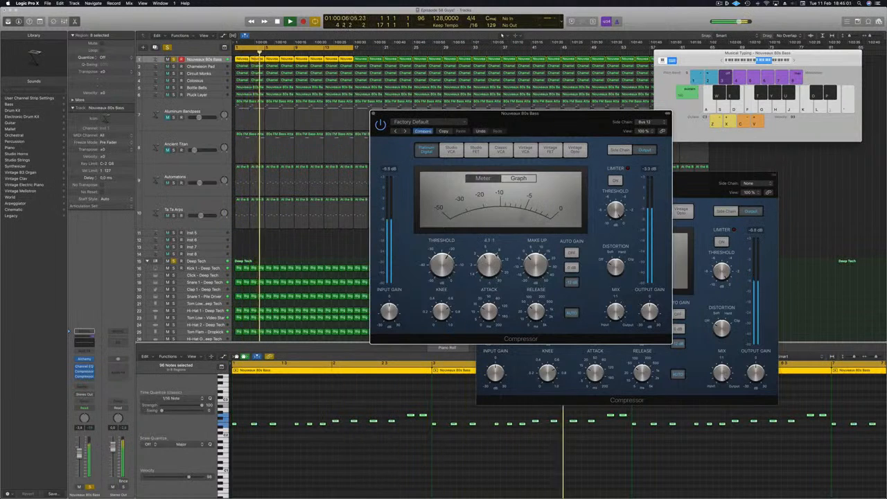
pyautogui.moveTo(444, 262); pyautogui.dragTo(444, 264)
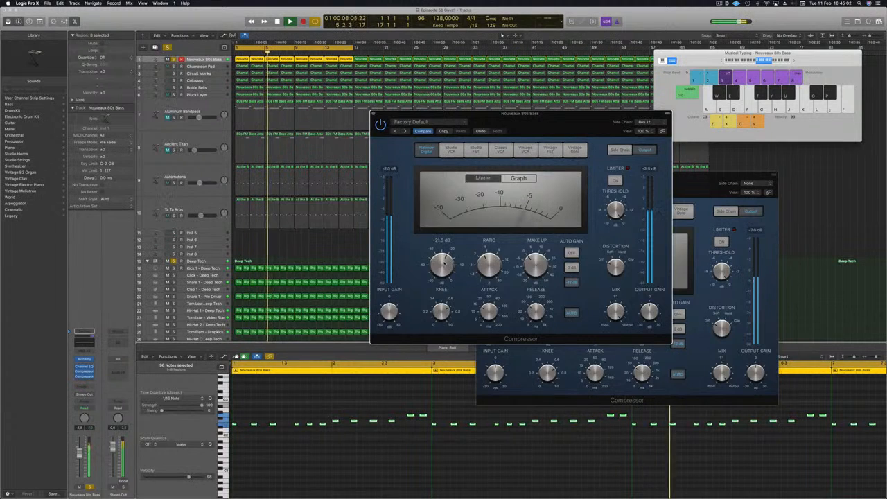
pyautogui.moveTo(569, 116); pyautogui.dragTo(476, 166)
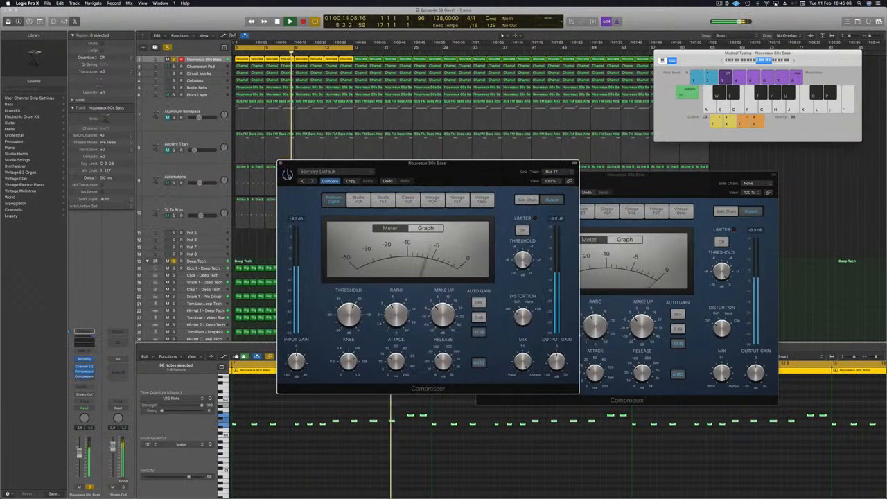
pyautogui.moveTo(445, 164); pyautogui.dragTo(456, 178)
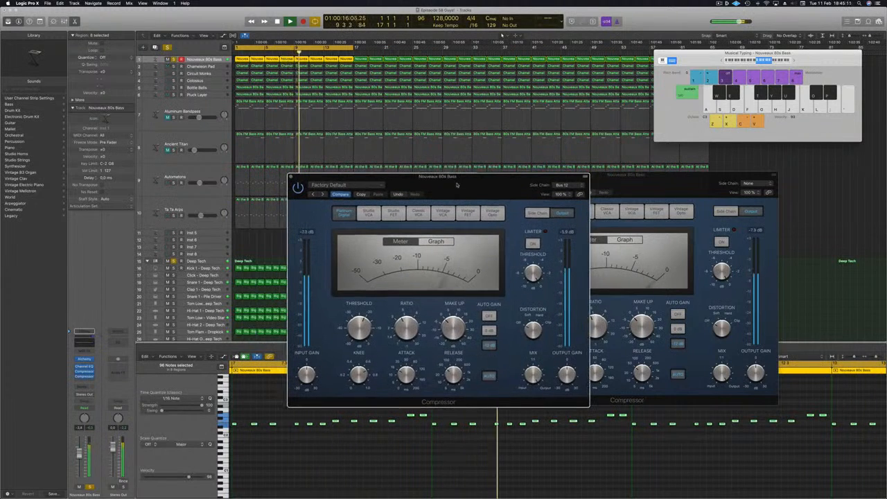
pyautogui.click(291, 177)
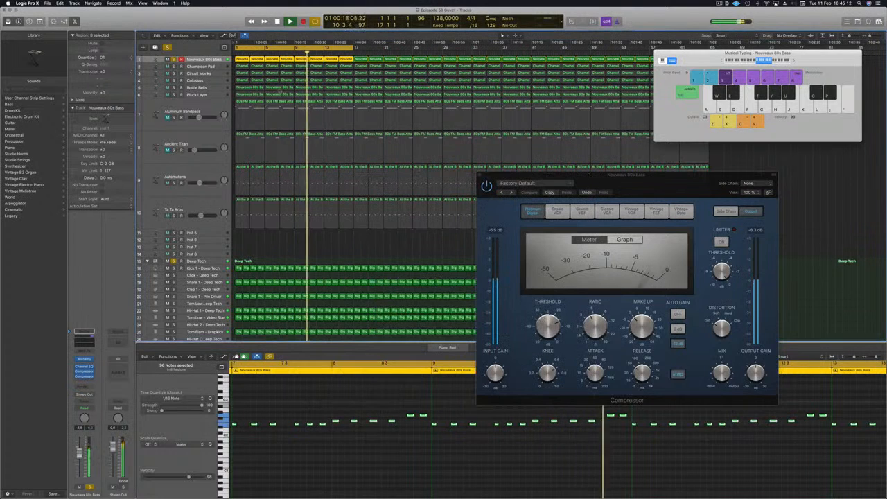
# Solo the Chameleon Pad with the bass and drums, and add a Channel EQ with a low cut above about 100 Hz.
pyautogui.click(204, 66)
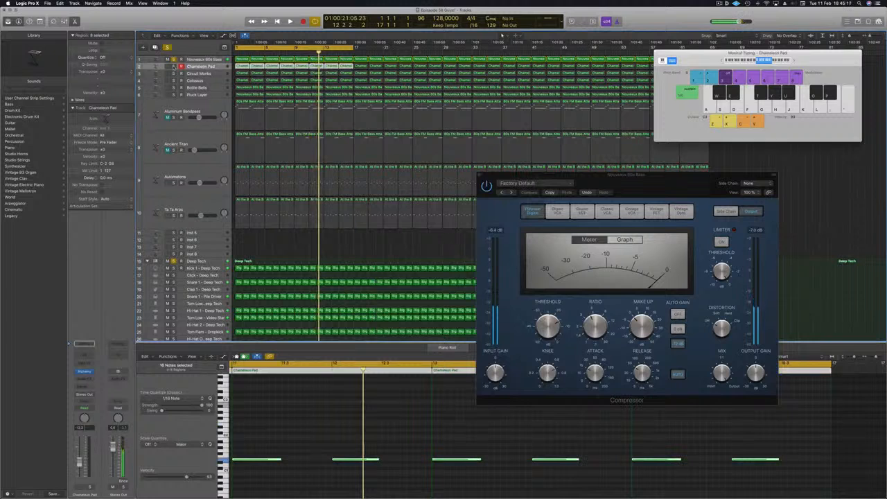
pyautogui.press('Return')
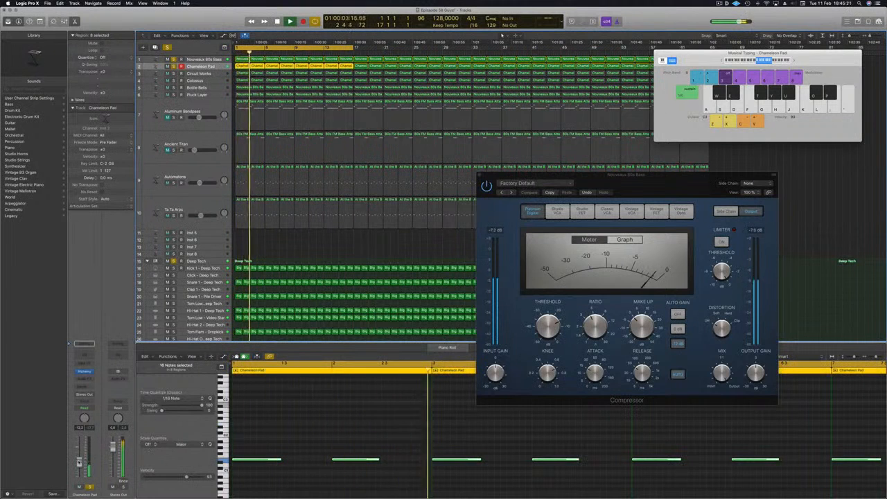
pyautogui.click(83, 355)
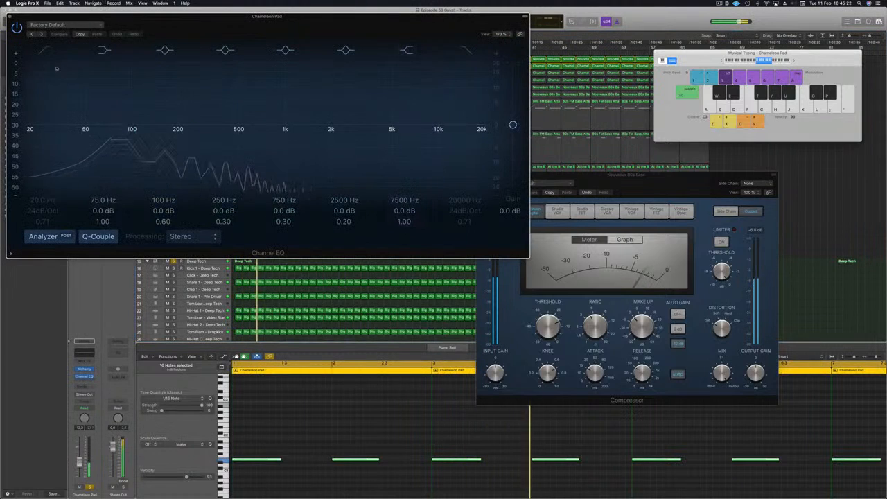
pyautogui.moveTo(31, 128); pyautogui.dragTo(156, 127)
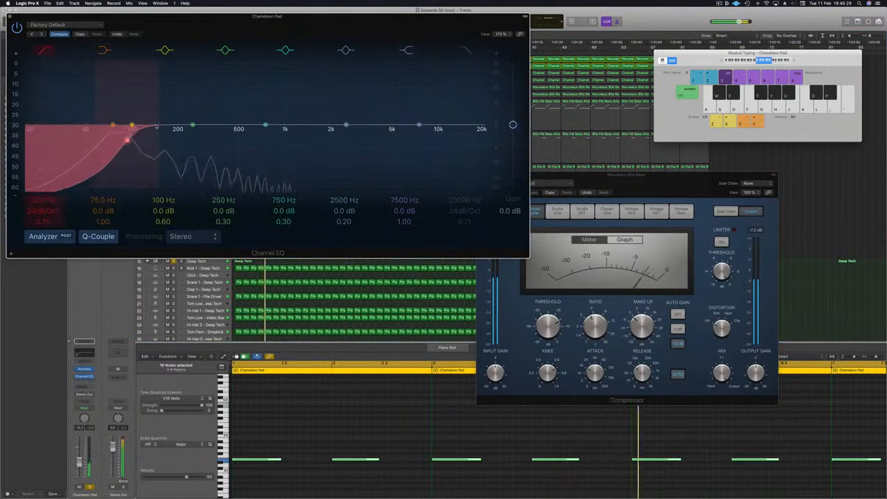
pyautogui.press('super+w')
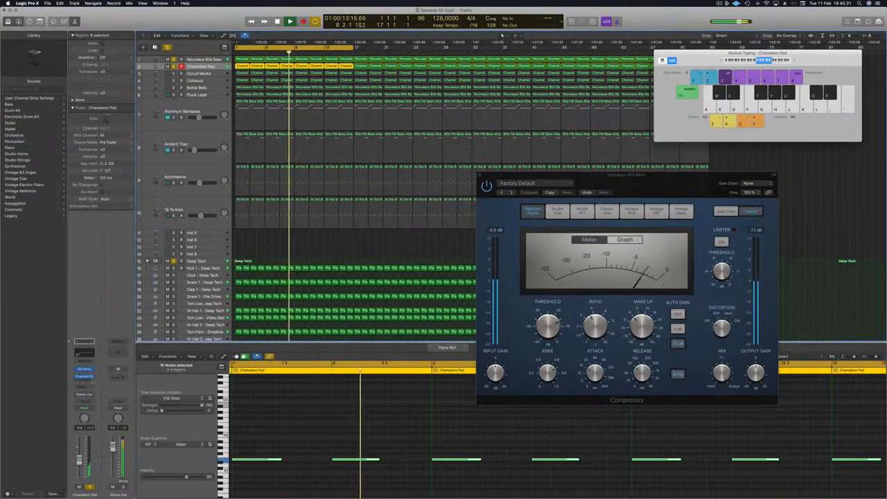
# Insert a stereo Stereo Spread effect on the Chameleon Pad and load the Medium LF & HF Spread preset.
pyautogui.click(84, 384)
pyautogui.moveTo(98, 483)
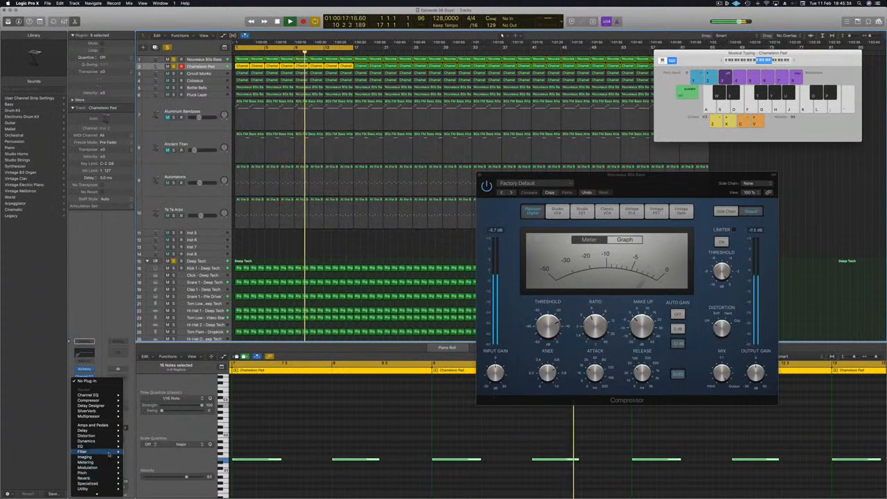
pyautogui.moveTo(104, 458)
pyautogui.moveTo(165, 462)
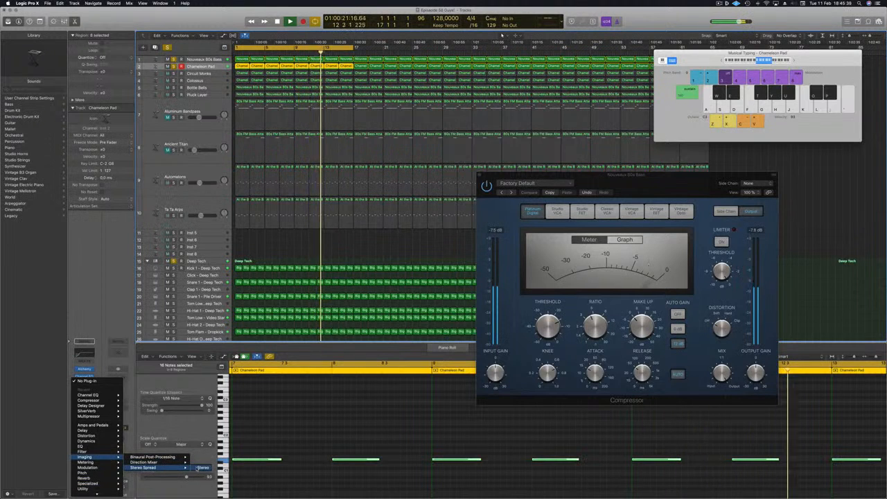
pyautogui.click(165, 467)
pyautogui.moveTo(46, 33); pyautogui.dragTo(479, 165)
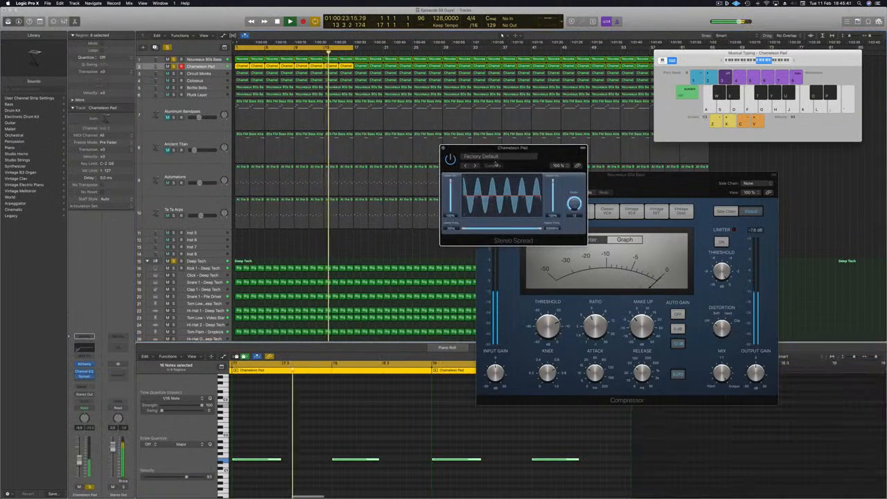
pyautogui.click(483, 156)
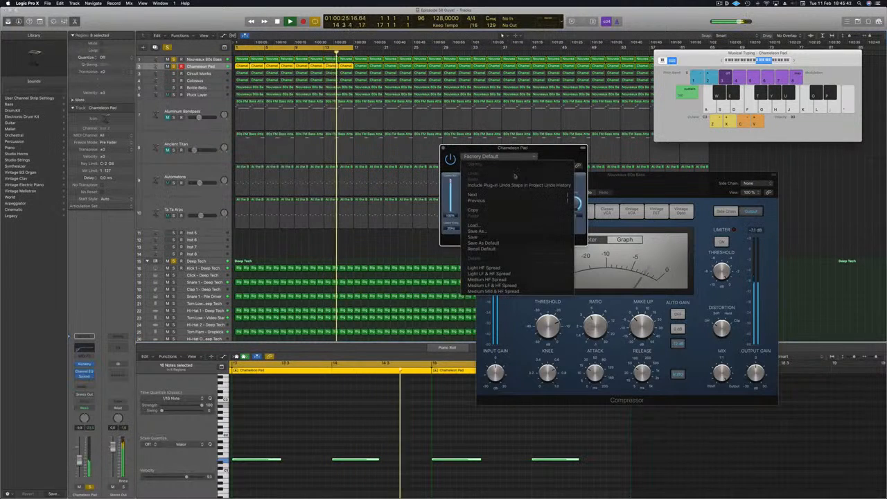
pyautogui.click(514, 285)
pyautogui.moveTo(542, 155); pyautogui.dragTo(487, 155)
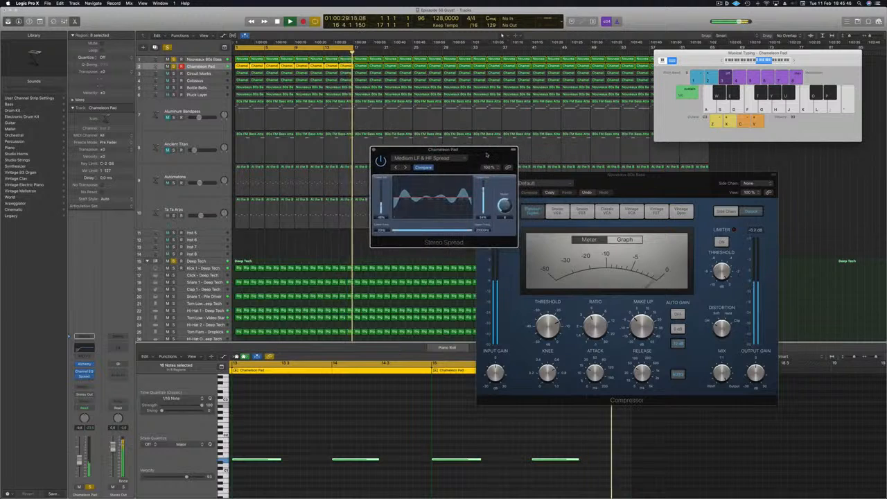
# Step through the Stereo Spread presets to Light LF & HF Spread for the Chameleon Pad and close the effect window.
pyautogui.click(85, 420)
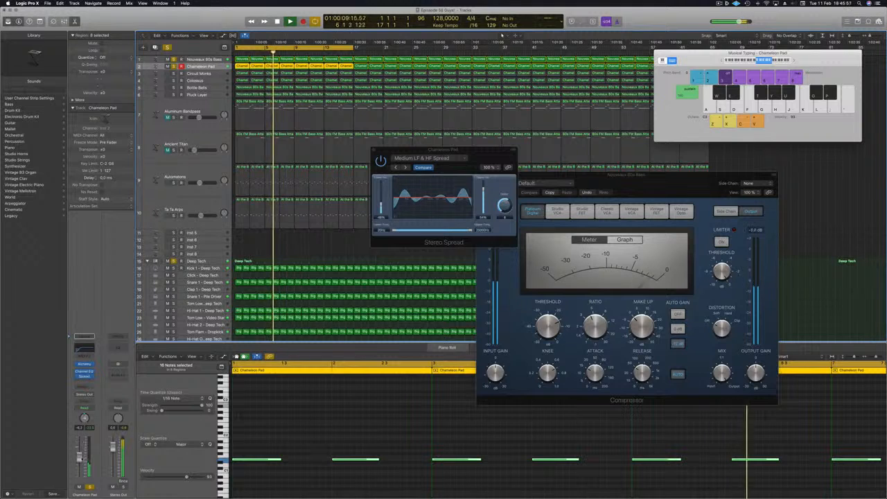
pyautogui.click(406, 168)
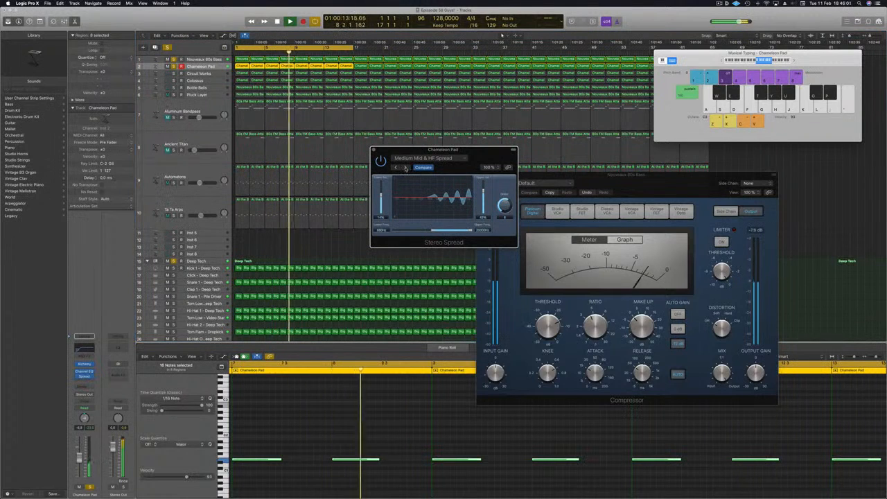
pyautogui.click(405, 168)
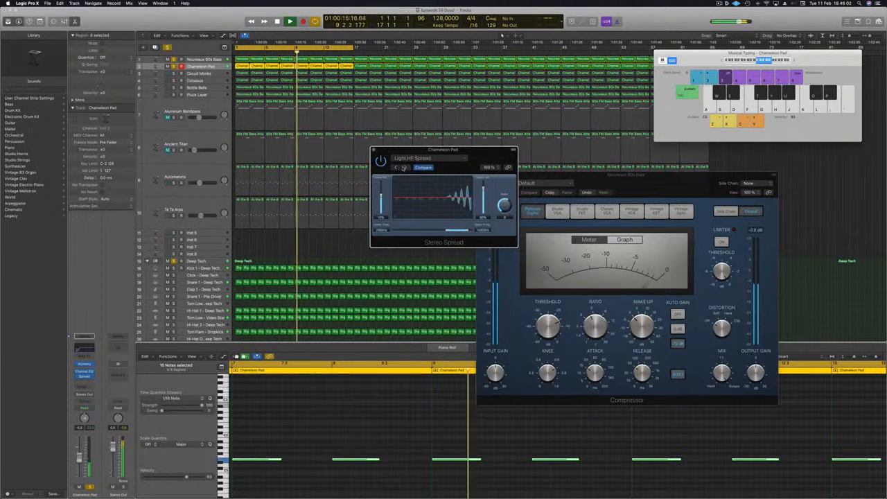
pyautogui.click(405, 167)
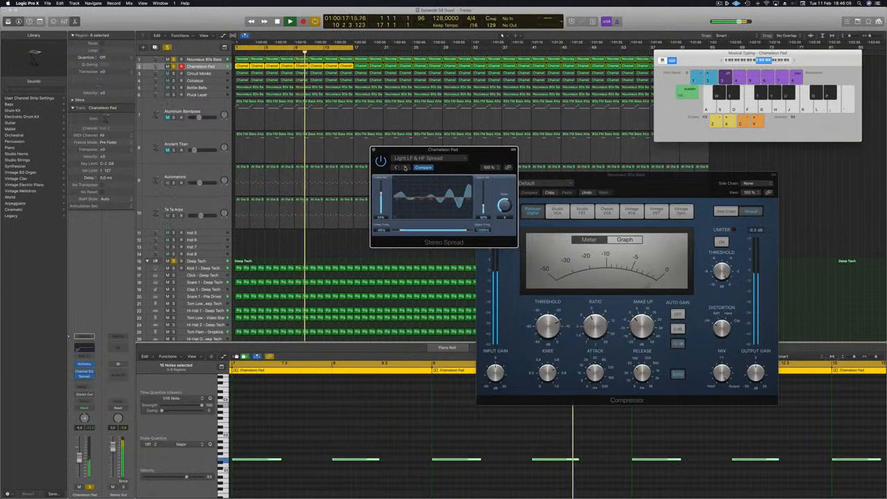
pyautogui.click(375, 150)
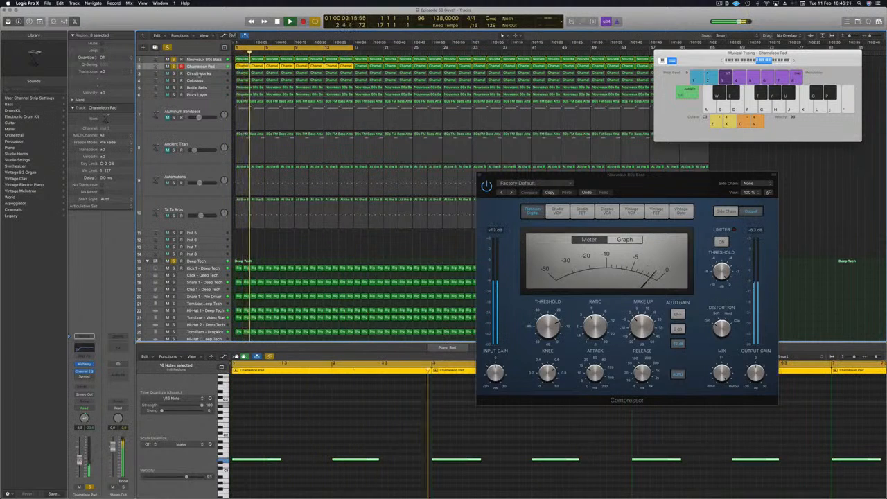
# Solo the Circuit Monks track alongside the pad, bass and drums, and add a reverb send to Bus 3.
pyautogui.click(173, 73)
pyautogui.click(211, 73)
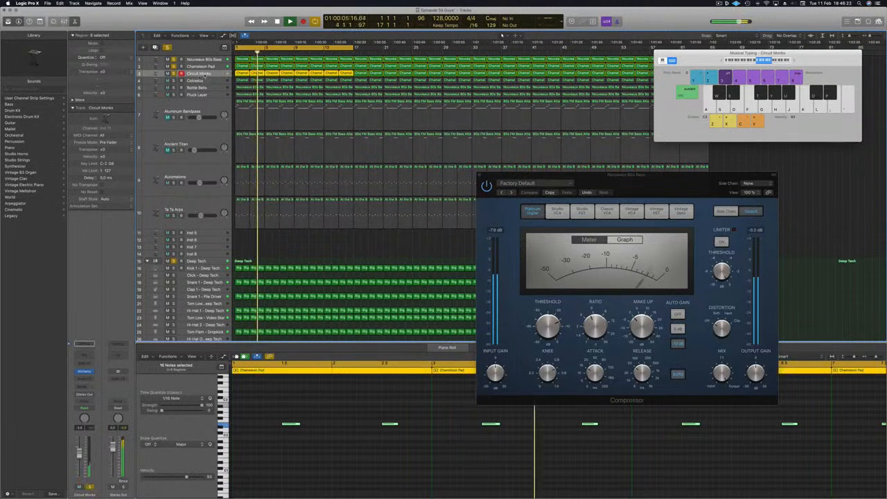
pyautogui.click(213, 66)
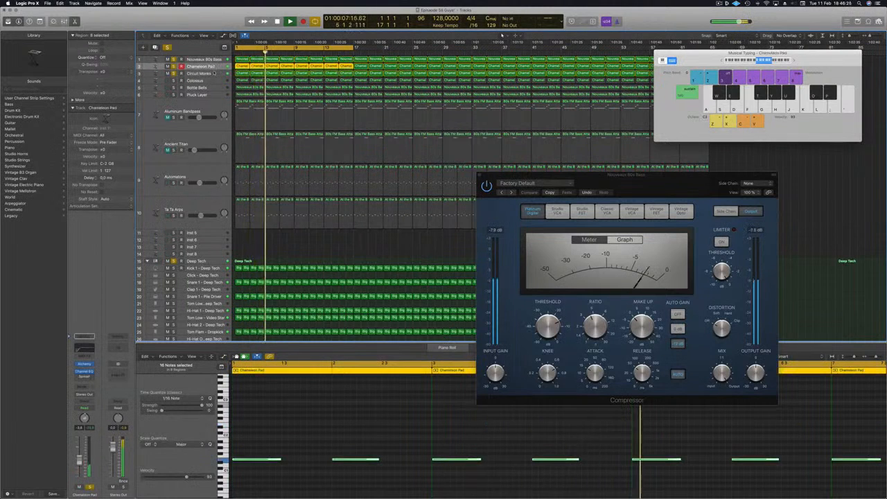
pyautogui.click(214, 73)
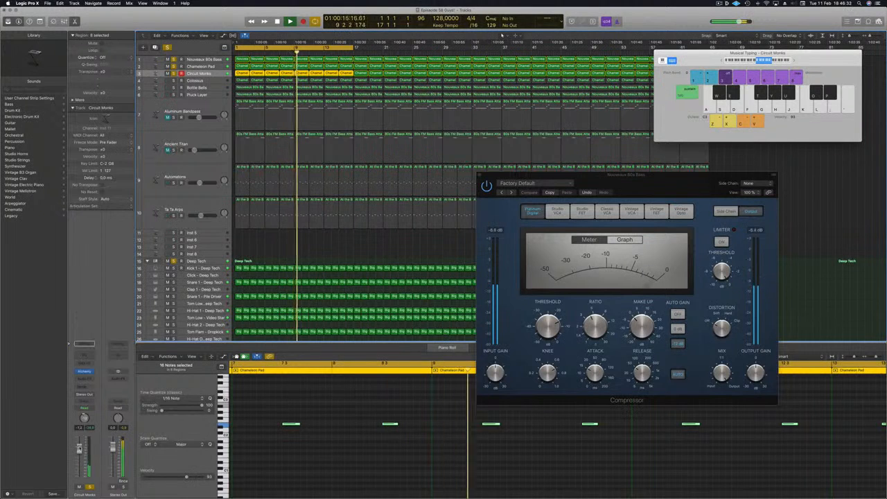
pyautogui.click(84, 389)
pyautogui.moveTo(104, 397)
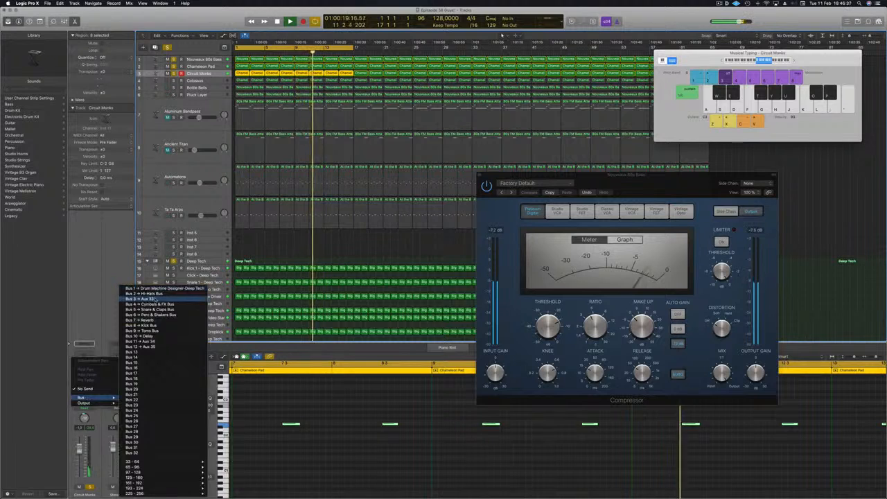
pyautogui.click(105, 304)
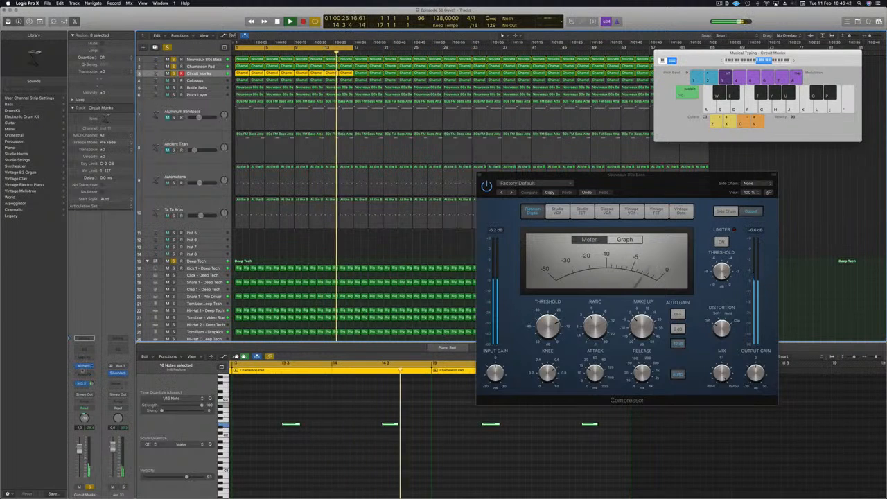
# Insert a Channel EQ on Circuit Monks and boost its low mids by about 6.6 dB with a Q of 1.20.
pyautogui.click(87, 351)
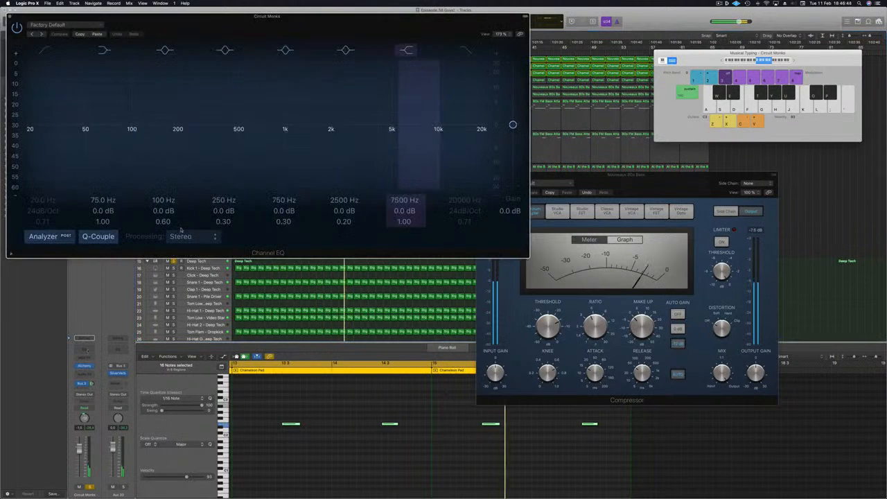
pyautogui.moveTo(345, 16); pyautogui.dragTo(504, 47)
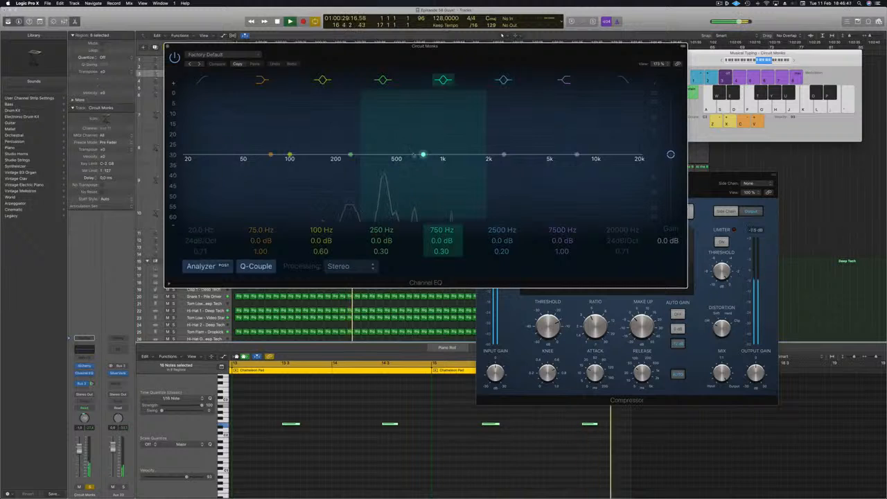
pyautogui.moveTo(422, 154); pyautogui.dragTo(452, 149)
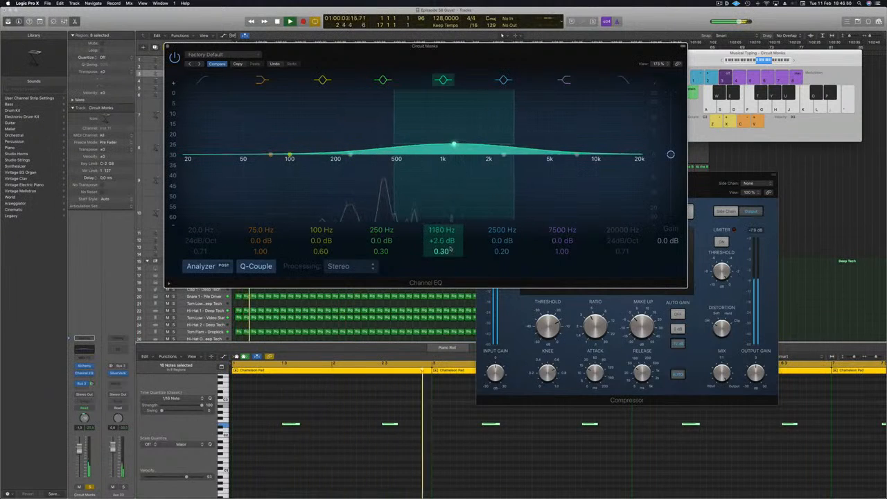
pyautogui.moveTo(444, 246); pyautogui.dragTo(443, 235)
pyautogui.moveTo(455, 139); pyautogui.dragTo(385, 126)
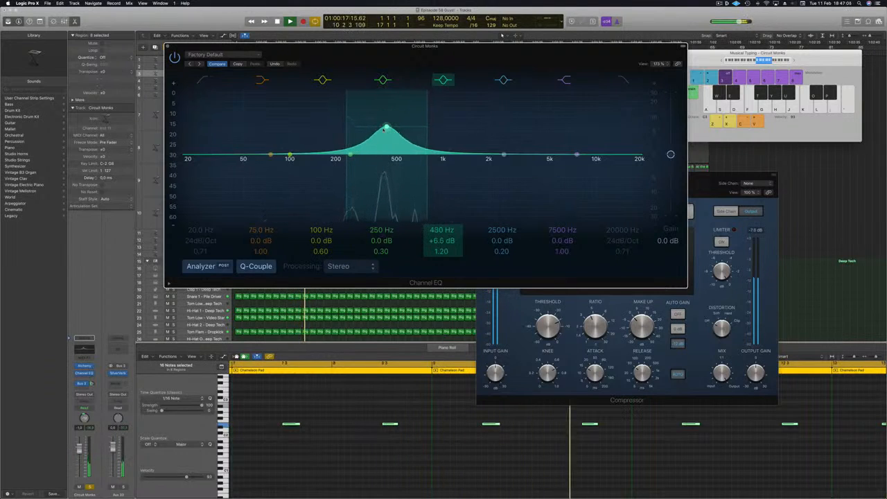
# Add a low cut at about 240 Hz to Circuit Monks, reduce the peak boost at about 430 Hz, and close the EQ.
pyautogui.moveTo(187, 158); pyautogui.dragTo(333, 169)
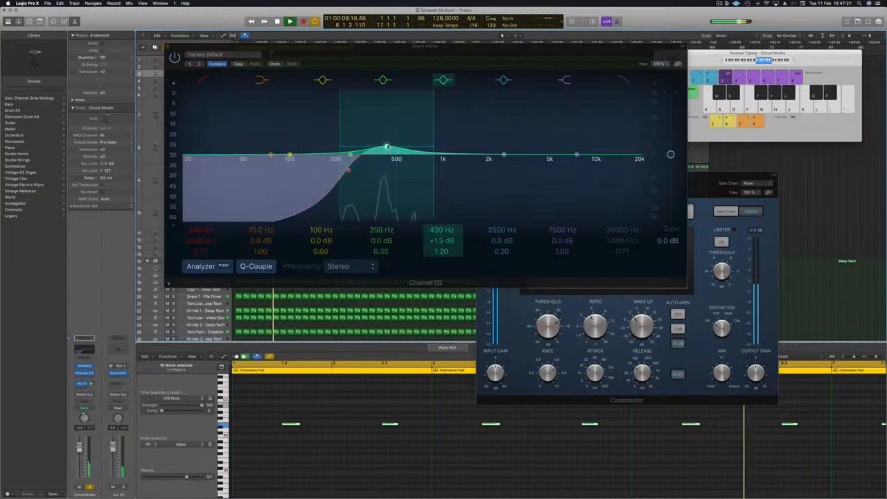
pyautogui.moveTo(386, 146); pyautogui.dragTo(387, 143)
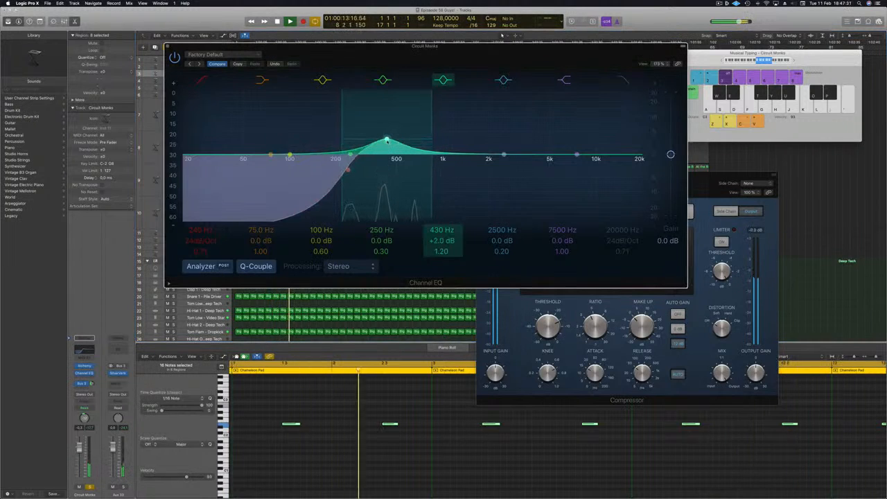
pyautogui.moveTo(386, 141); pyautogui.dragTo(387, 137)
pyautogui.press('super+w')
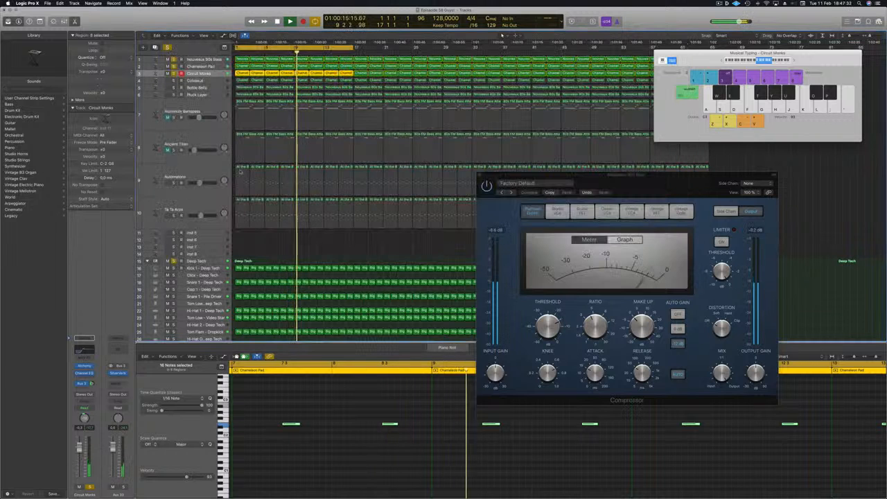
# Add a Channel EQ with a low cut at about 100 Hz to the Colossus track and close all effect windows.
pyautogui.click(207, 82)
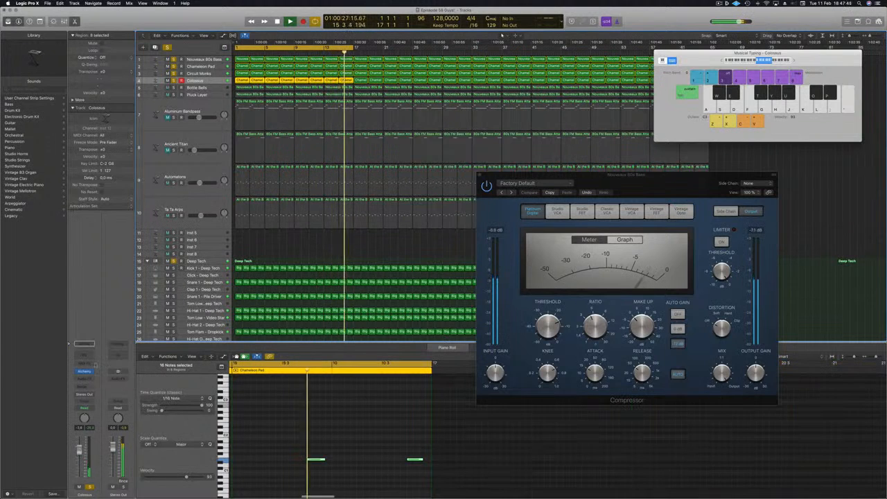
pyautogui.click(87, 357)
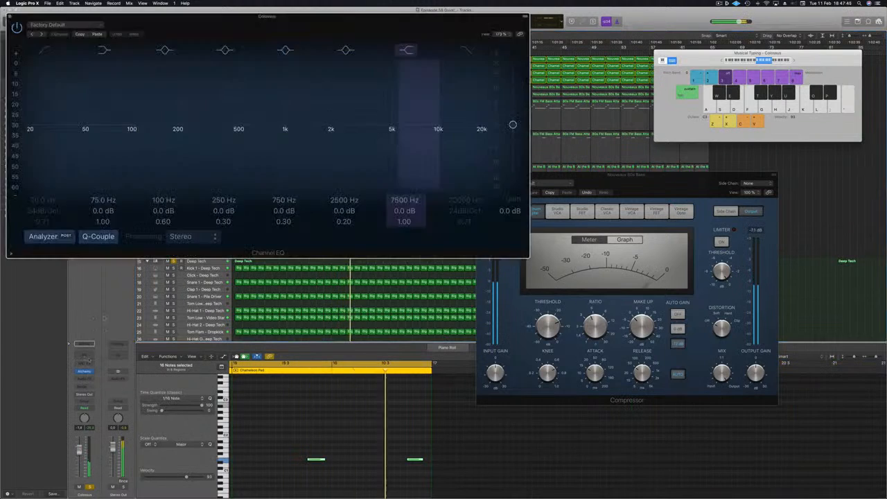
pyautogui.click(44, 50)
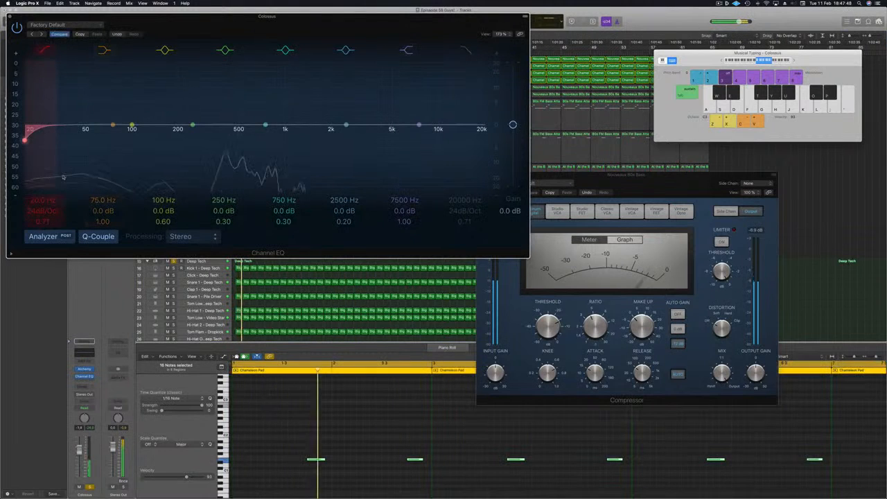
pyautogui.moveTo(50, 140); pyautogui.dragTo(144, 140)
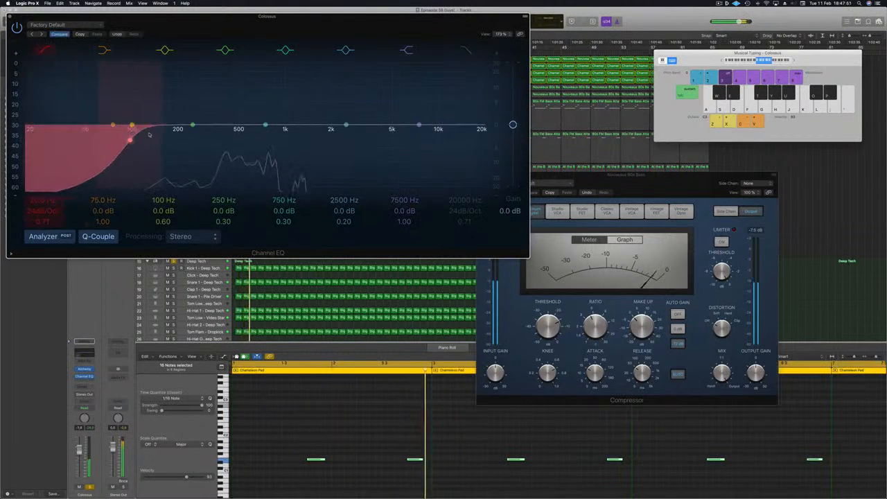
pyautogui.click(10, 16)
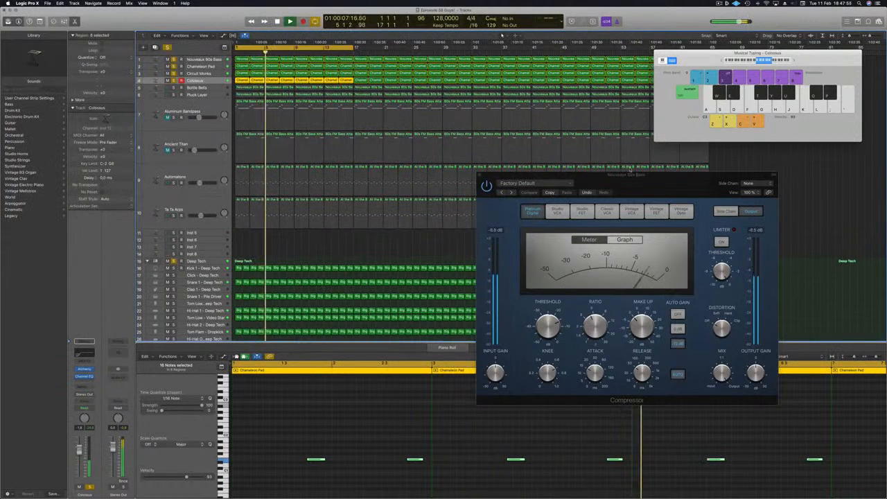
pyautogui.moveTo(596, 174); pyautogui.dragTo(579, 174)
pyautogui.click(463, 176)
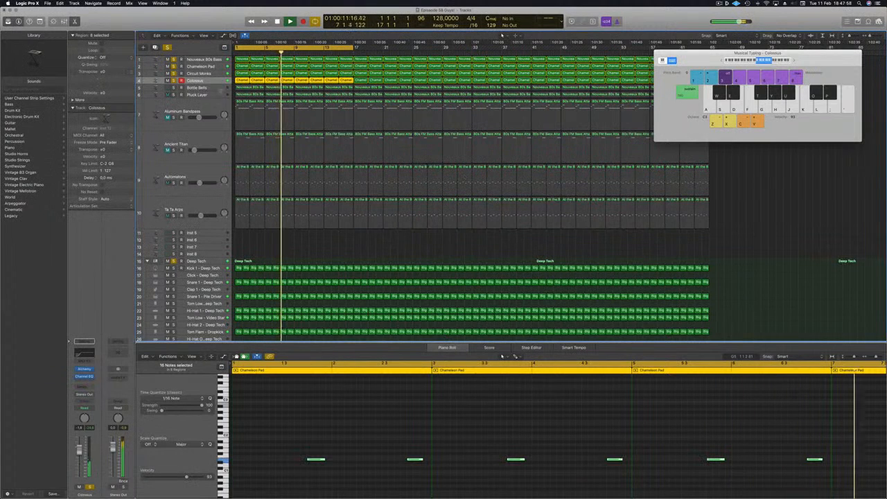
# Add a Channel EQ to the Bottle Bells track with a low cut at 270 Hz, and close its window.
pyautogui.press('Down')
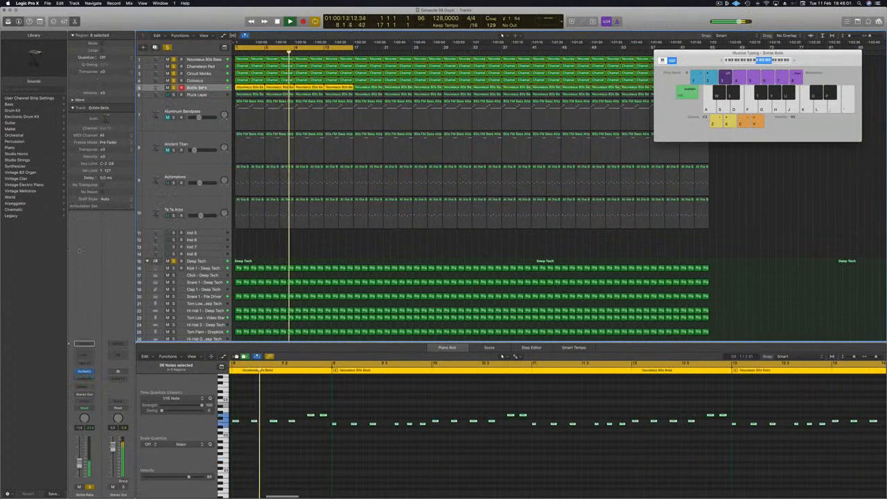
pyautogui.click(87, 356)
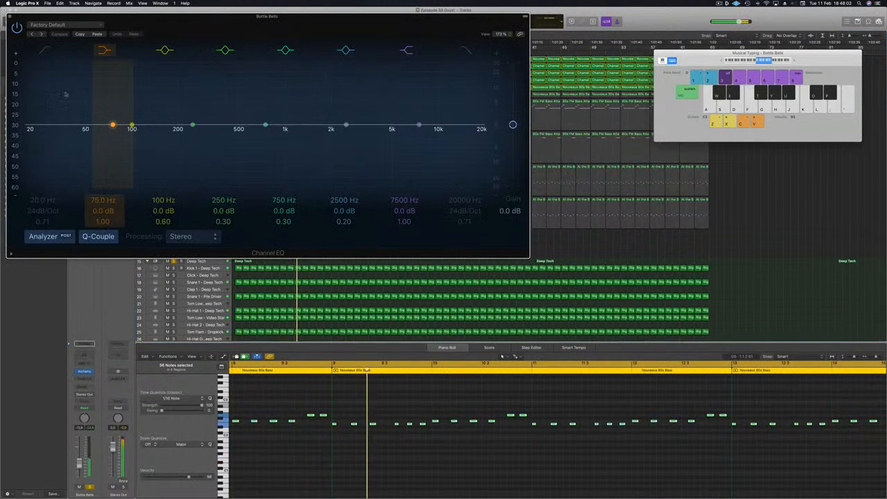
pyautogui.click(43, 53)
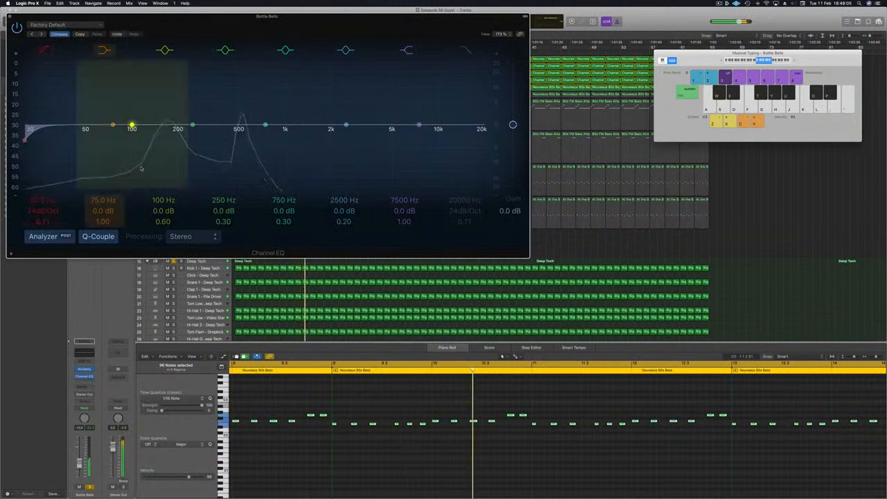
pyautogui.moveTo(40, 136); pyautogui.dragTo(199, 139)
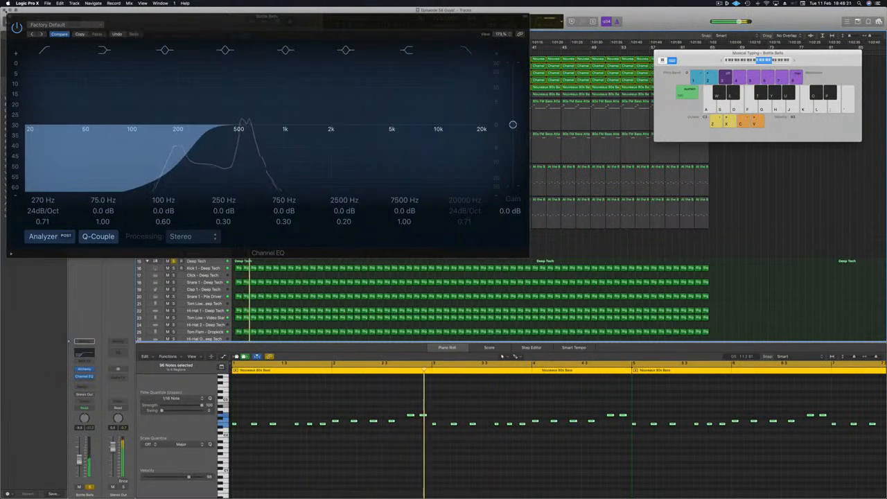
pyautogui.click(9, 16)
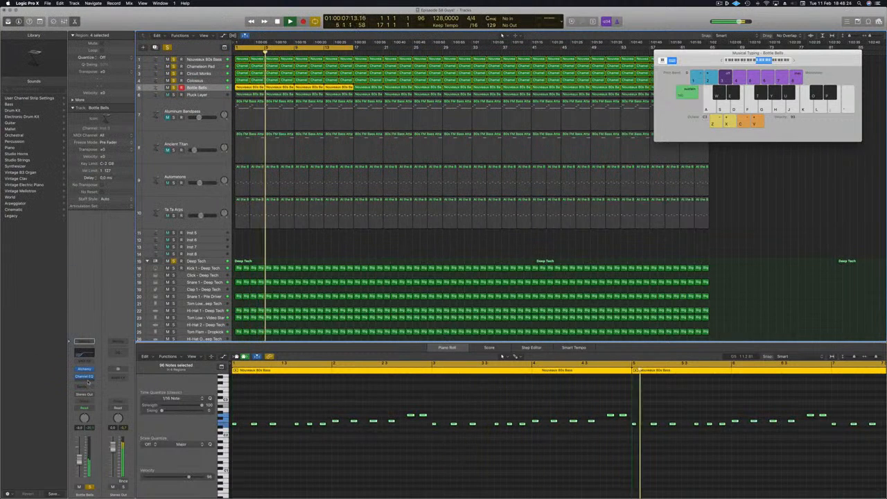
# Add a reverb send from the Bottle Bells track to Bus 3.
pyautogui.click(88, 382)
pyautogui.click(79, 389)
pyautogui.click(79, 388)
pyautogui.moveTo(87, 397)
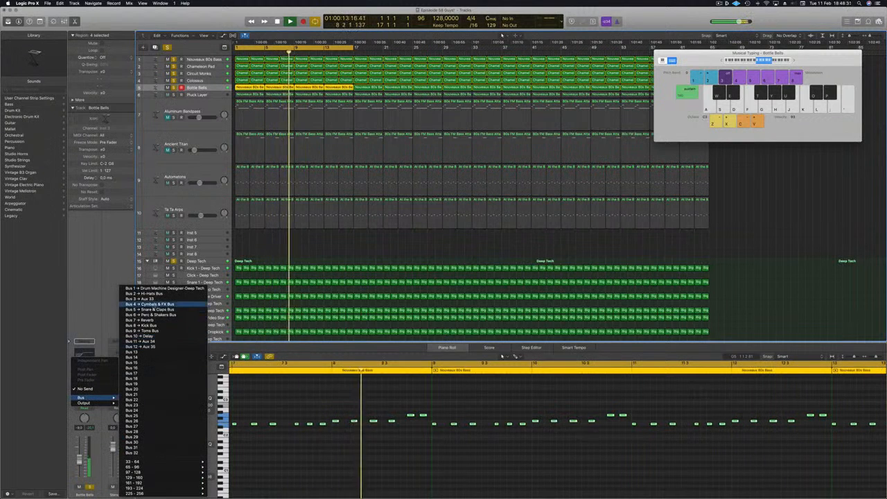
pyautogui.click(108, 317)
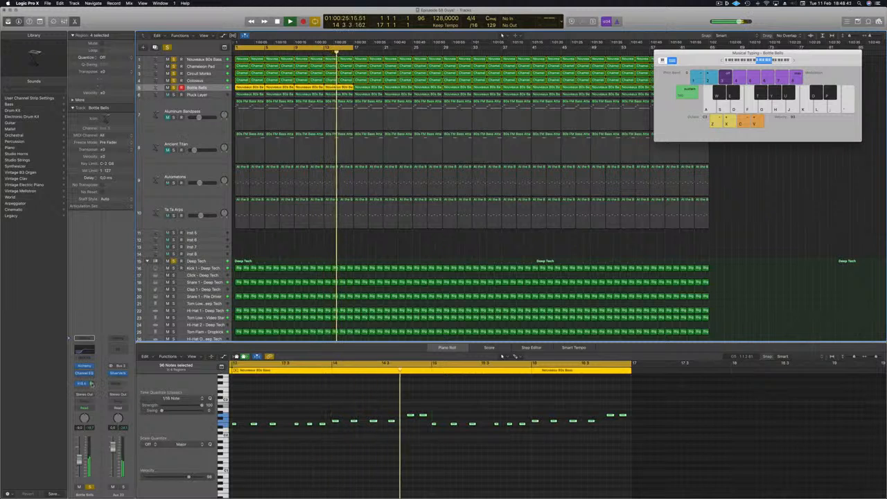
# Insert a Channel EQ on the Pluck Layer track and set its low cut to 134 Hz.
pyautogui.click(206, 95)
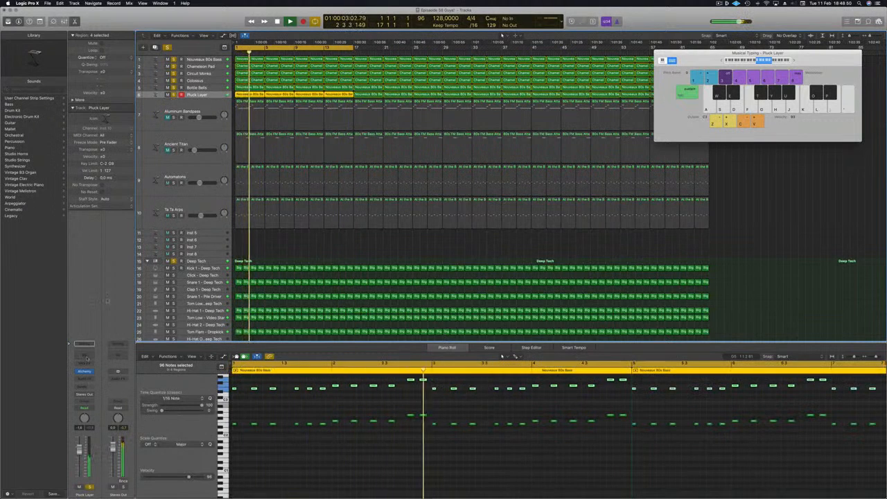
pyautogui.click(86, 357)
pyautogui.click(45, 51)
pyautogui.moveTo(76, 115); pyautogui.dragTo(169, 112)
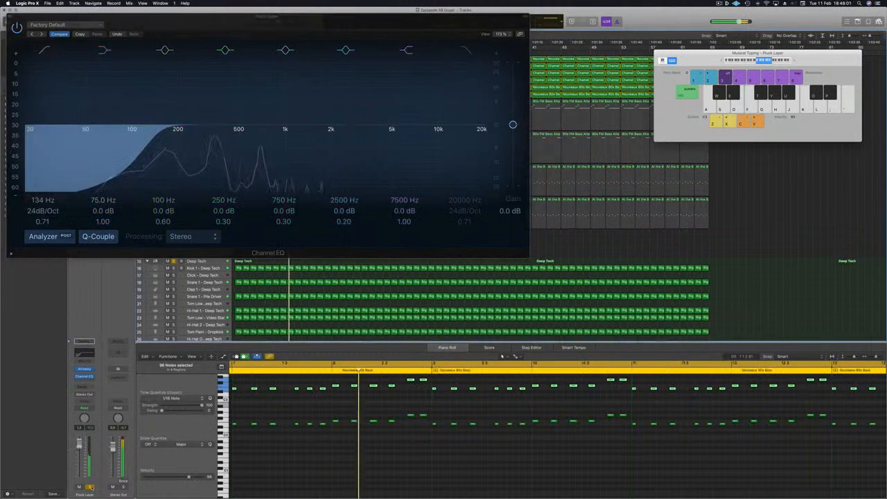
# Insert a stereo Compressor after the Pluck Layer's EQ, arrange the effect windows, and restart playback.
pyautogui.click(88, 381)
pyautogui.moveTo(98, 400)
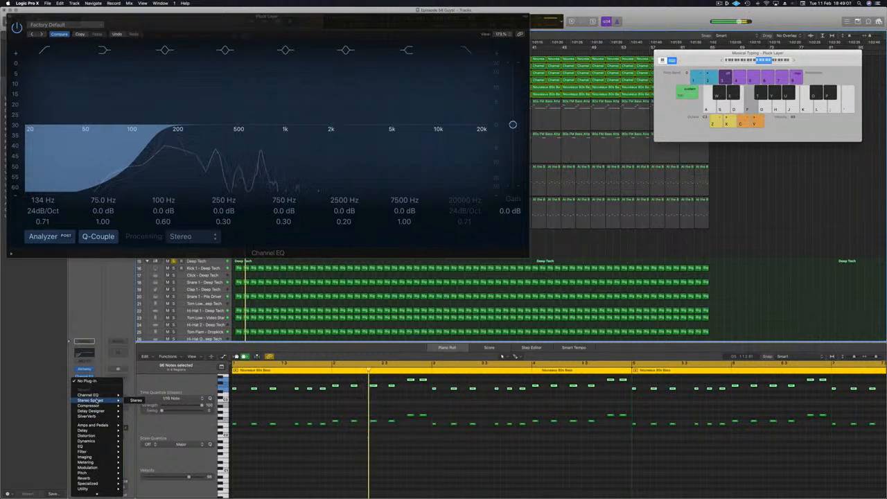
pyautogui.moveTo(312, 19); pyautogui.dragTo(438, 124)
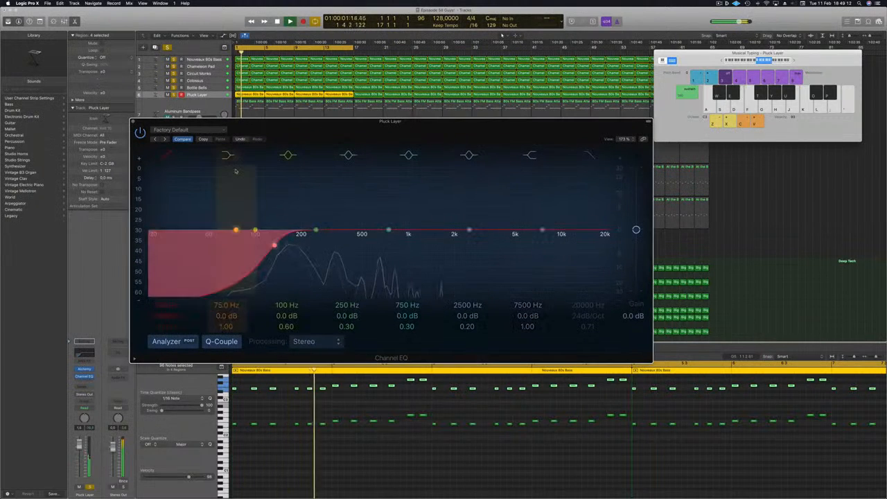
pyautogui.click(84, 376)
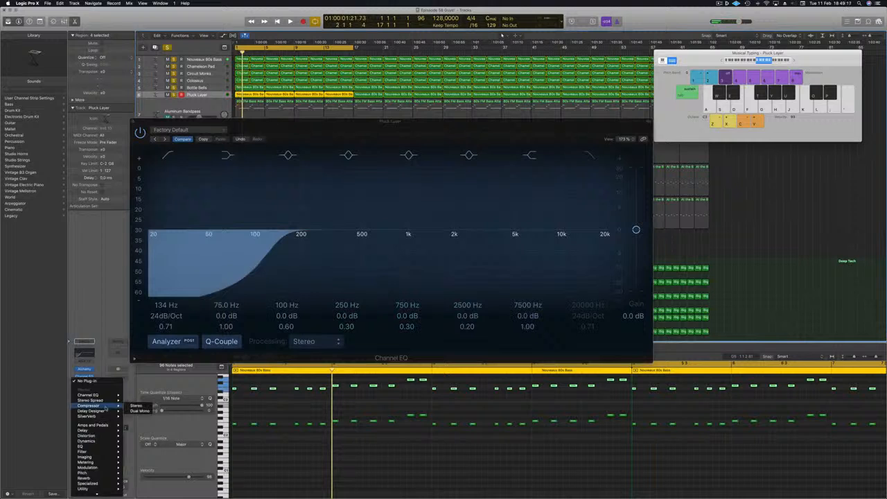
pyautogui.click(136, 406)
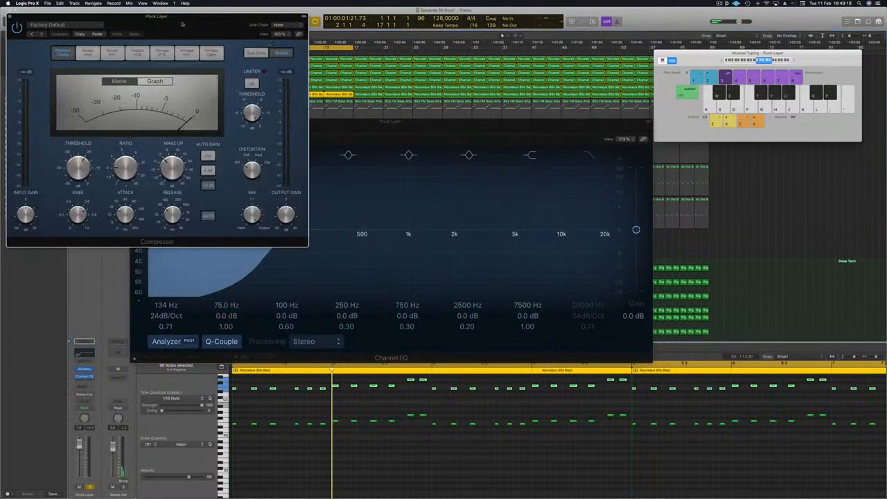
pyautogui.moveTo(181, 26); pyautogui.dragTo(466, 104)
pyautogui.press('space')
# Audition the Pluck Layer Compressor's circuit types, choose Studio FET, lower the track's volume, and return playback to the beginning.
pyautogui.click(431, 132)
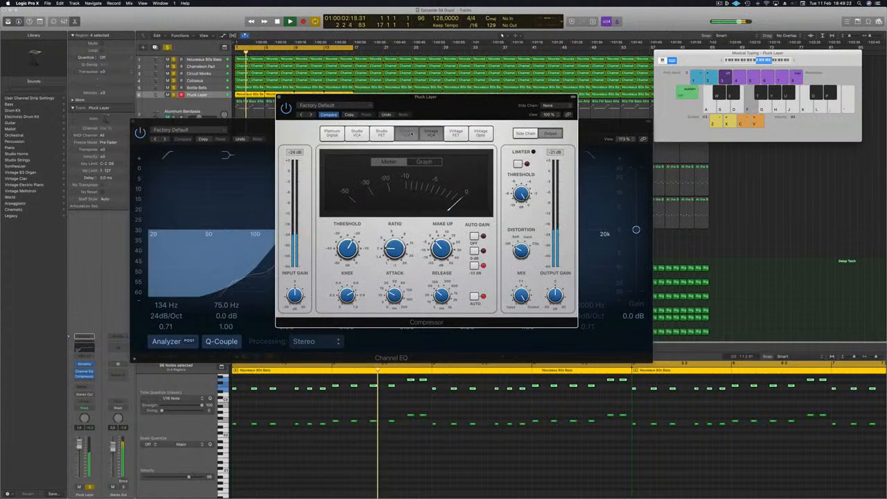
pyautogui.click(408, 133)
pyautogui.click(382, 134)
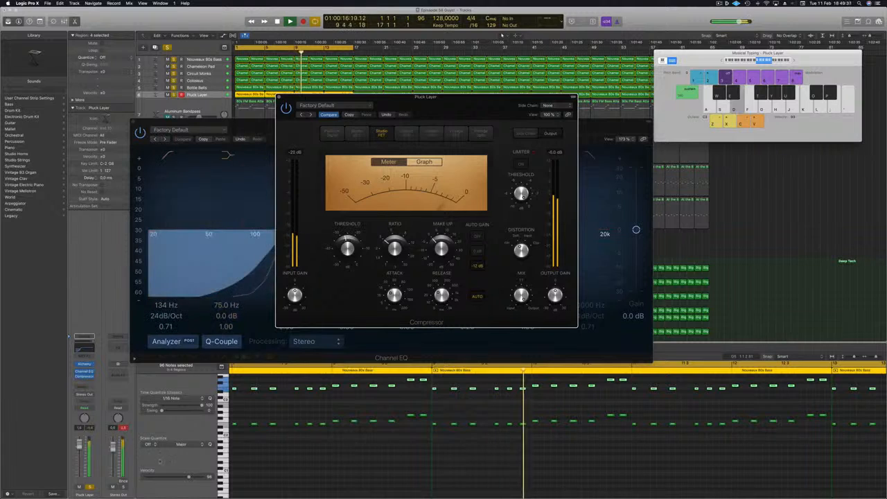
pyautogui.moveTo(79, 444); pyautogui.dragTo(79, 451)
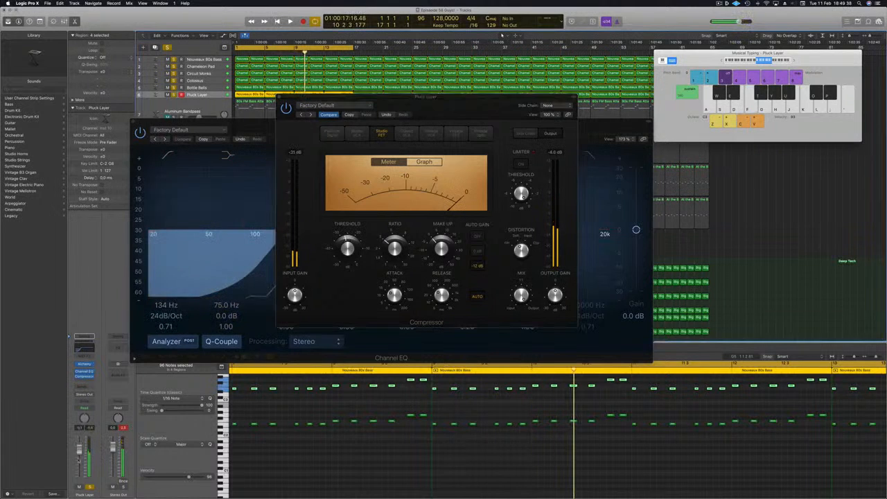
pyautogui.press('Return')
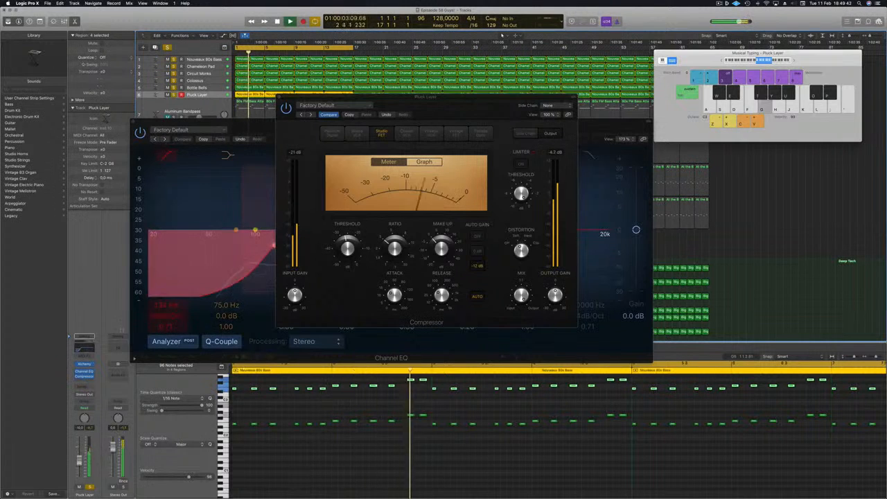
# In the Pluck Layer's Channel EQ, cut 4.5 dB at 2600 Hz, add a 36 dB/Oct high cut at 1140 Hz, and close both effect windows.
pyautogui.click(243, 196)
pyautogui.moveTo(469, 228)
pyautogui.mouseDown()
pyautogui.moveTo(467, 250)
pyautogui.moveTo(452, 261)
pyautogui.moveTo(470, 246)
pyautogui.mouseUp()
pyautogui.click(589, 155)
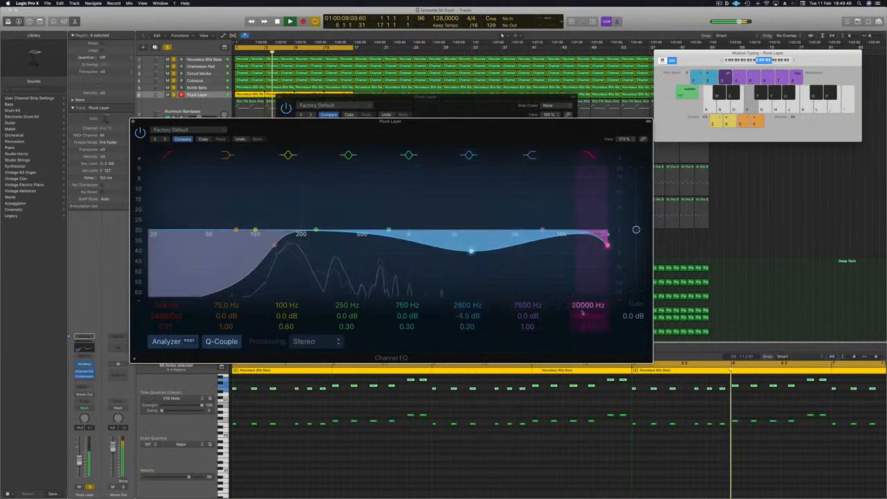
pyautogui.moveTo(581, 311); pyautogui.dragTo(586, 363)
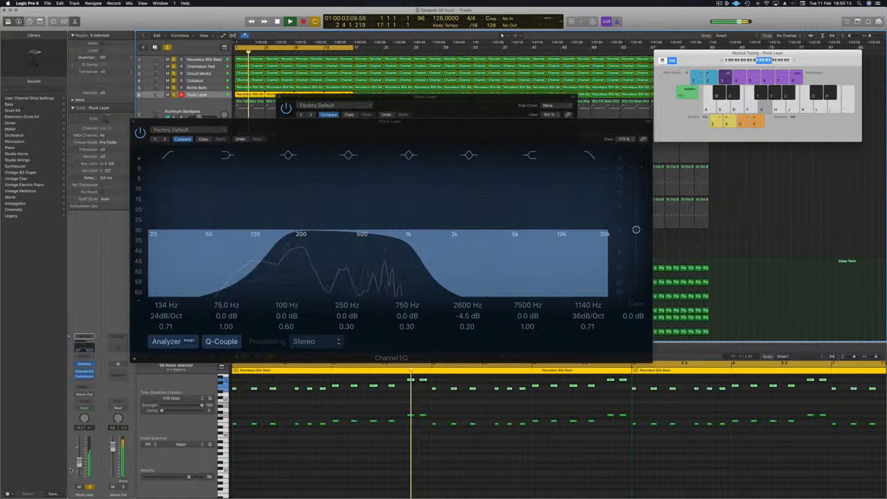
pyautogui.click(134, 123)
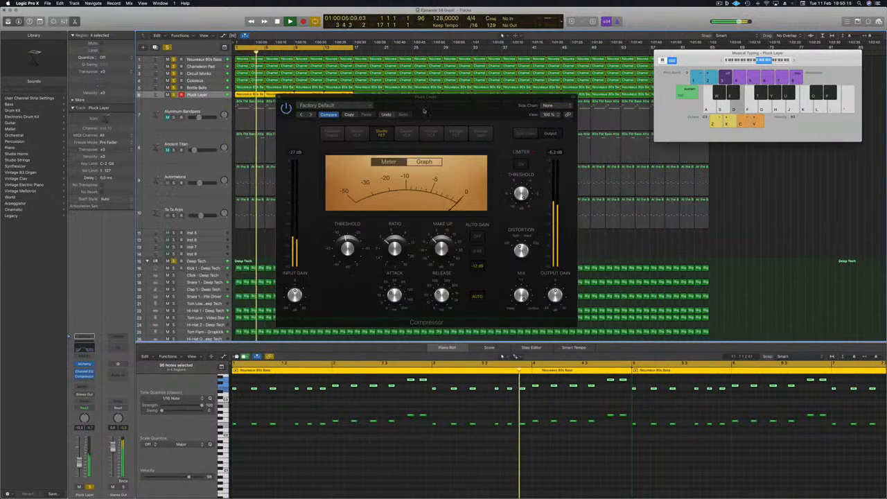
pyautogui.moveTo(424, 108); pyautogui.dragTo(449, 112)
pyautogui.click(304, 102)
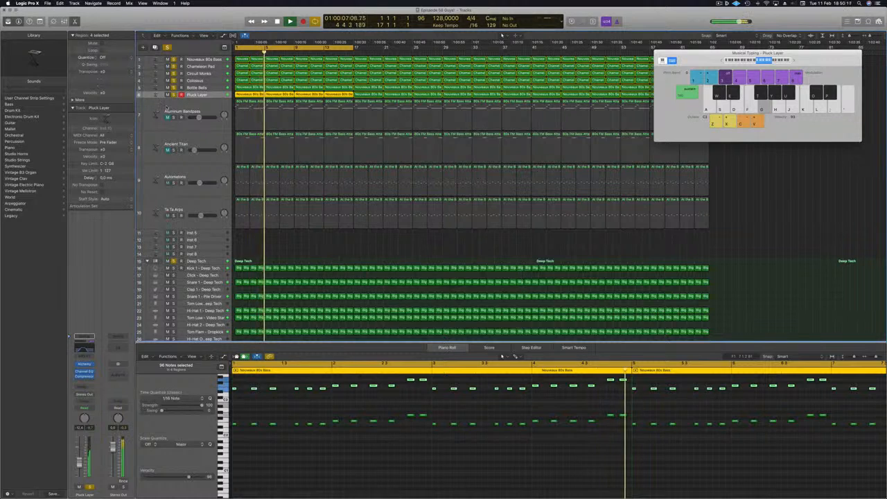
# Solo the Aluminum Bandpass track and insert a Channel EQ on it with the low cut at 215 Hz.
pyautogui.click(173, 107)
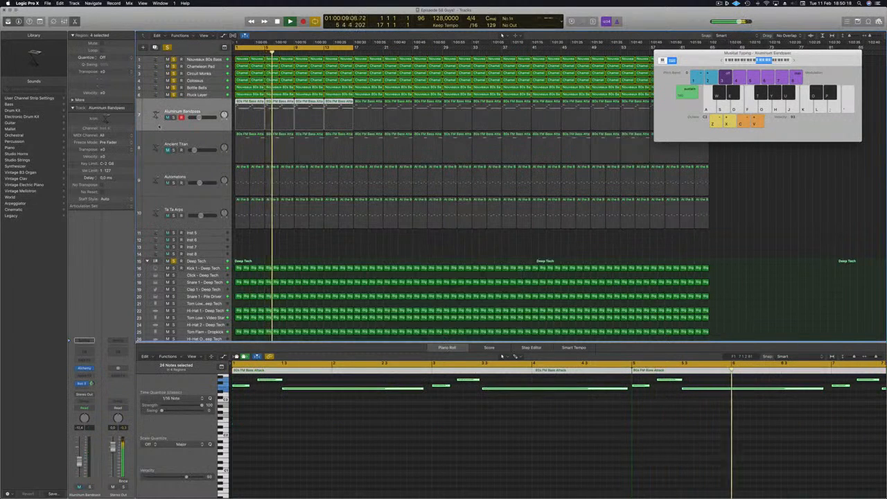
pyautogui.click(174, 118)
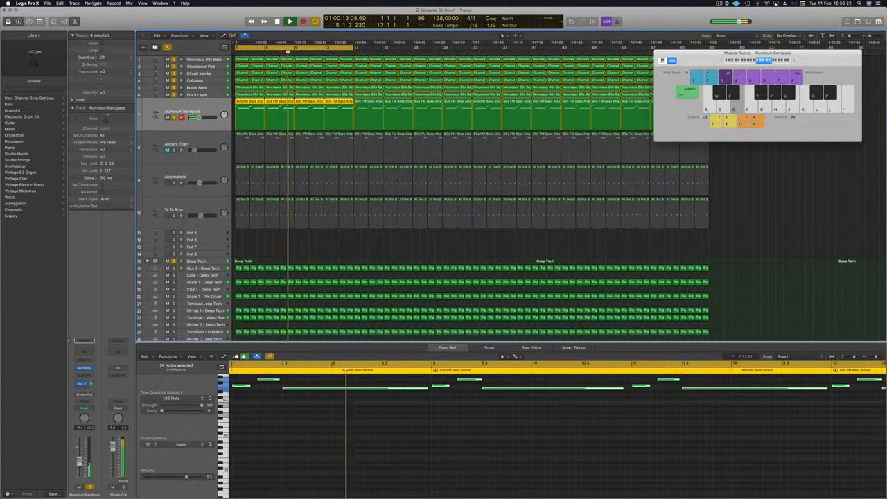
pyautogui.click(90, 354)
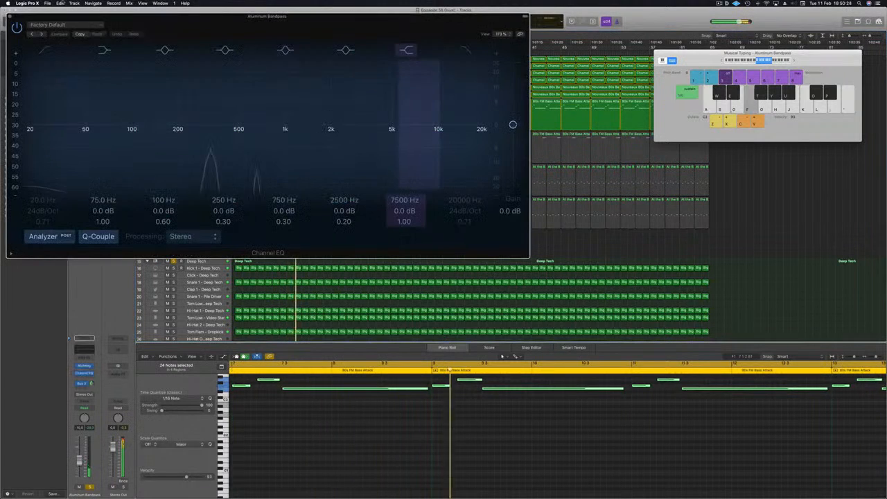
pyautogui.click(42, 50)
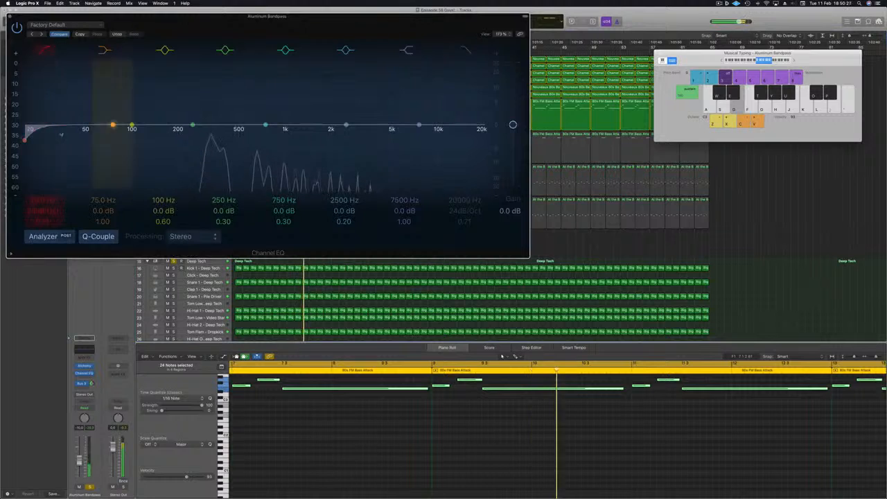
pyautogui.moveTo(53, 139); pyautogui.dragTo(208, 142)
pyautogui.click(11, 17)
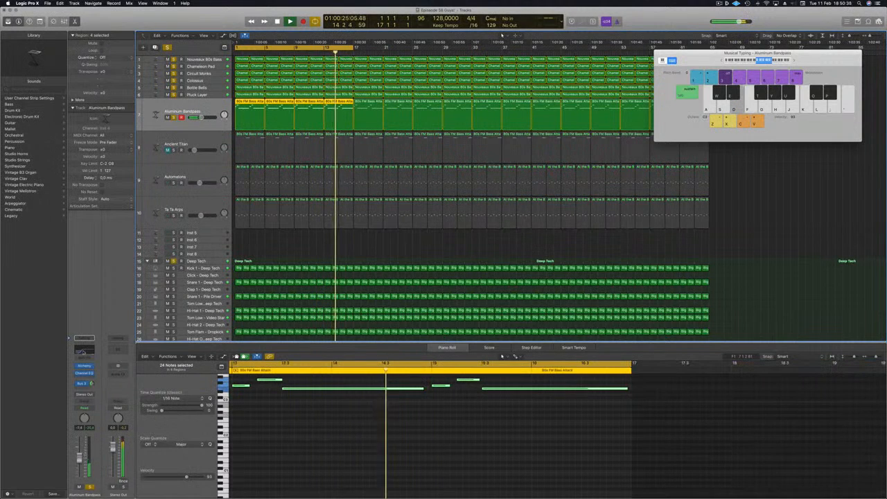
# Set the Aluminum Bandpass EQ's 2500 Hz band to 3750 Hz, boost its high shelf 3 dB at 3050 Hz, and raise the track volume.
pyautogui.click(88, 351)
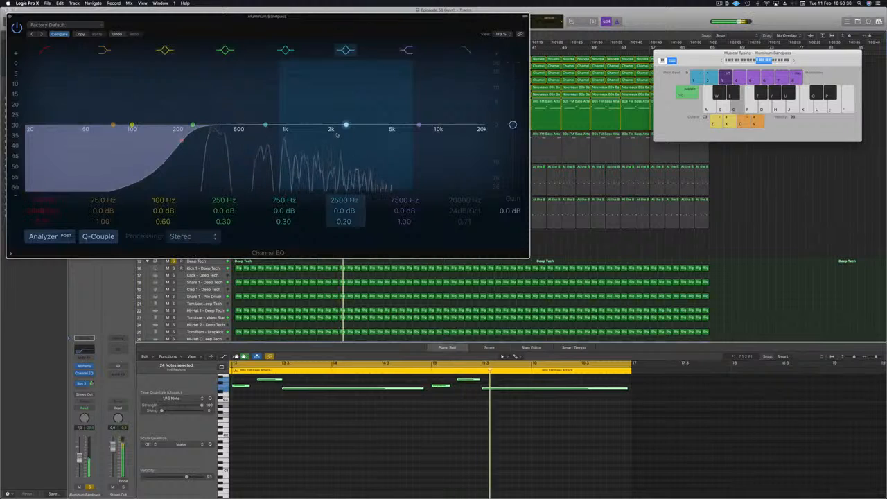
pyautogui.moveTo(346, 124)
pyautogui.mouseDown()
pyautogui.moveTo(417, 124)
pyautogui.moveTo(414, 116)
pyautogui.moveTo(331, 117)
pyautogui.moveTo(358, 117)
pyautogui.mouseUp()
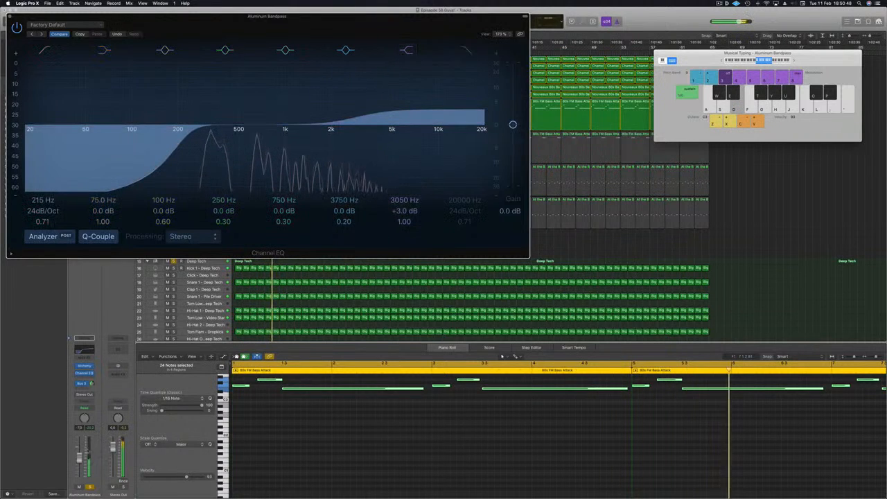
pyautogui.moveTo(80, 456); pyautogui.dragTo(81, 454)
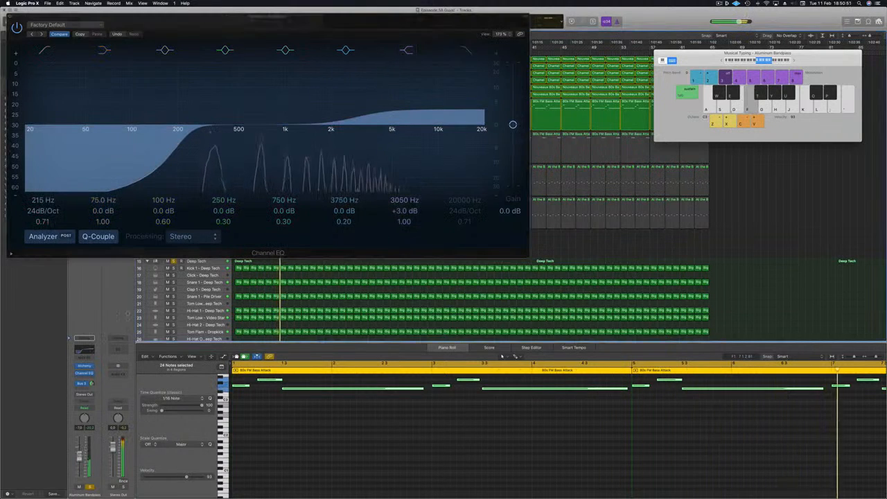
# Raise the low-cut frequency further in the Aluminum Bandpass Channel EQ and close its window.
pyautogui.moveTo(332, 20); pyautogui.dragTo(539, 66)
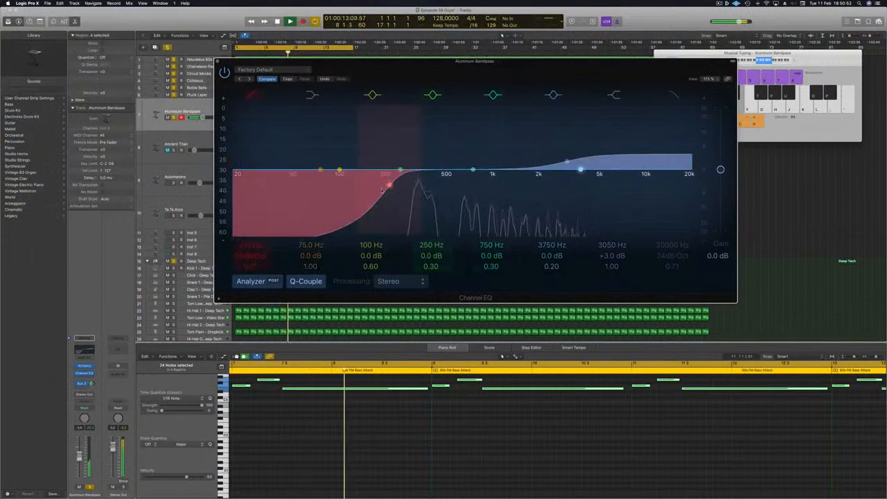
pyautogui.moveTo(397, 185); pyautogui.dragTo(426, 188)
pyautogui.click(218, 62)
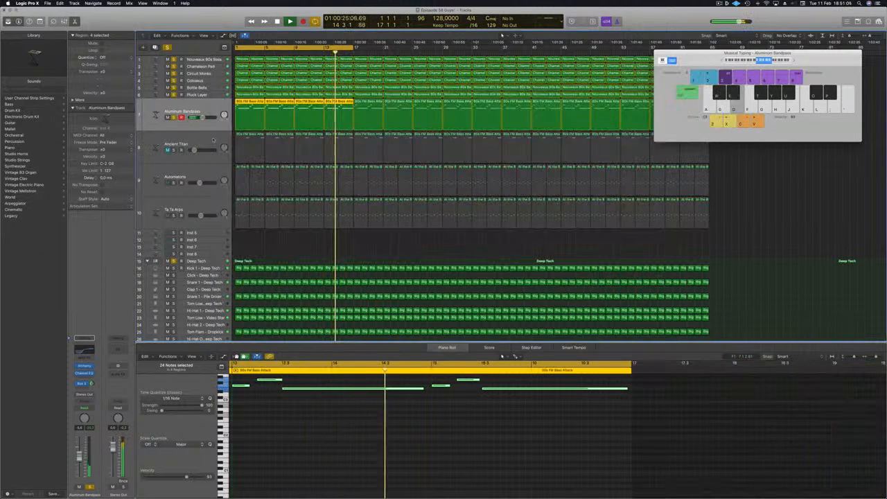
# Bring the Ancient Titan track into the soloed mix and insert a Channel EQ on it with the low cut at 500 Hz.
pyautogui.click(168, 155)
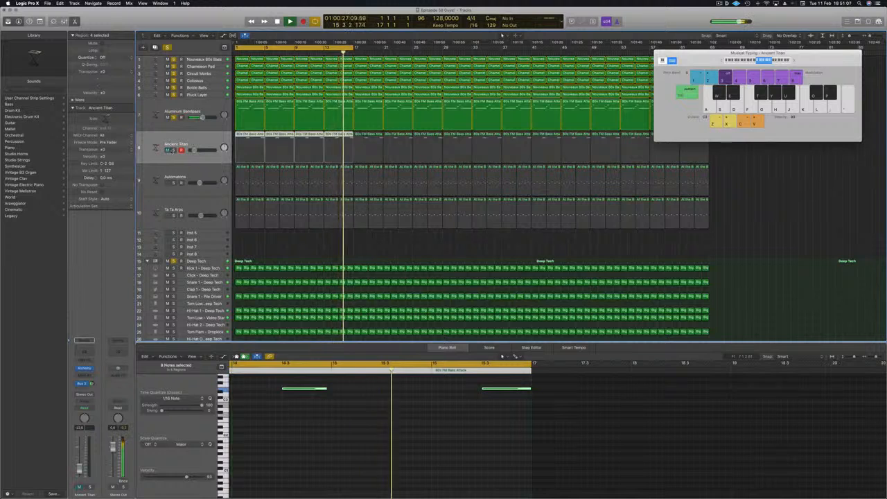
pyautogui.click(167, 150)
pyautogui.press('space')
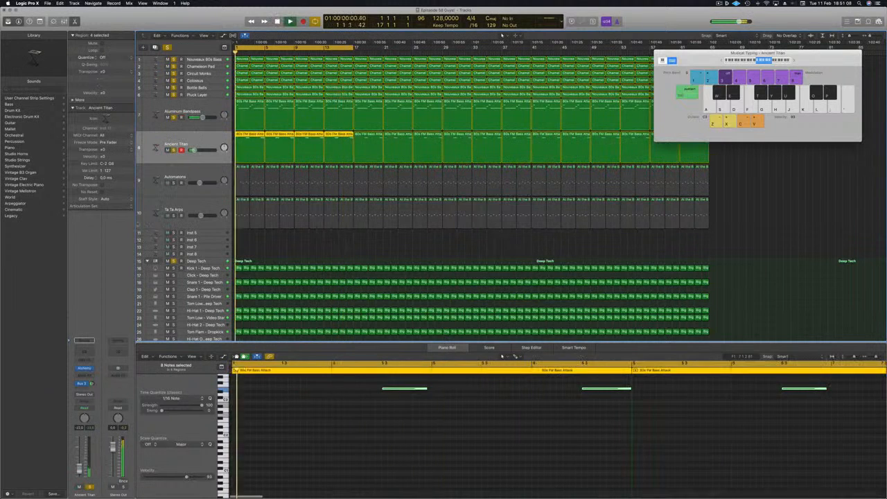
pyautogui.click(84, 351)
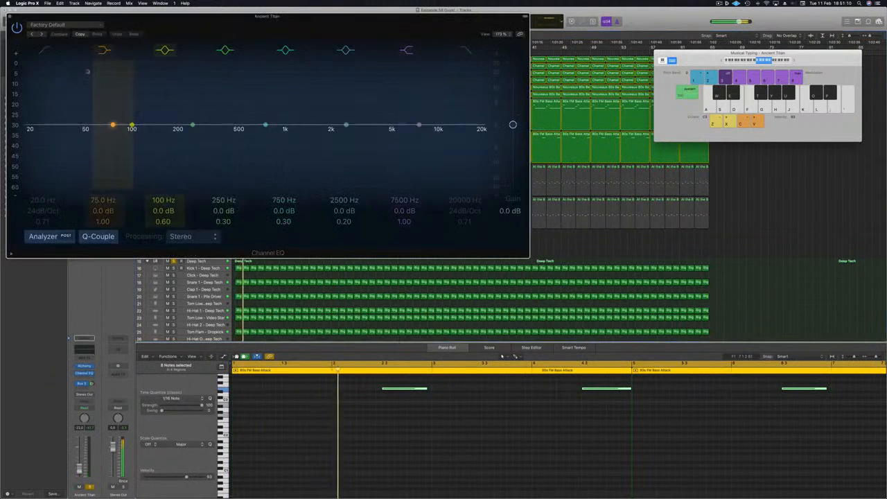
pyautogui.click(46, 50)
pyautogui.moveTo(24, 139); pyautogui.dragTo(235, 140)
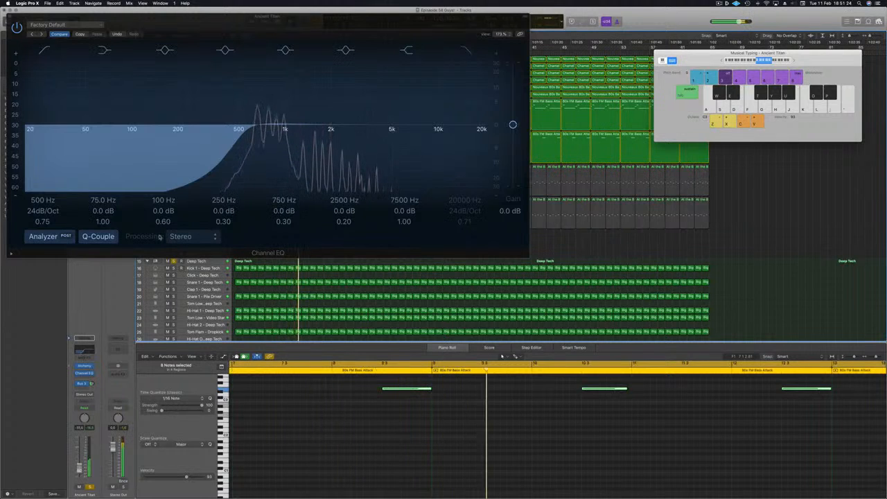
pyautogui.click(11, 17)
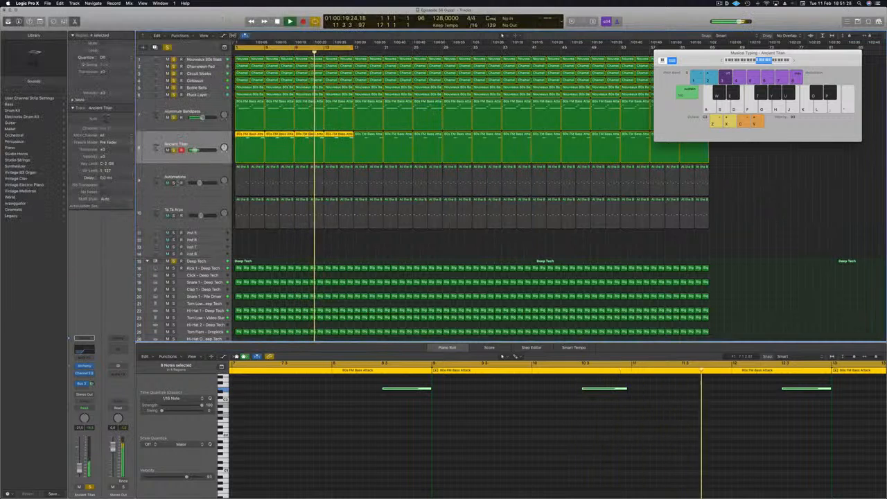
# Insert a Channel EQ on the Automations track, set its low cut to 310 Hz, and raise the track volume.
pyautogui.press('Down')
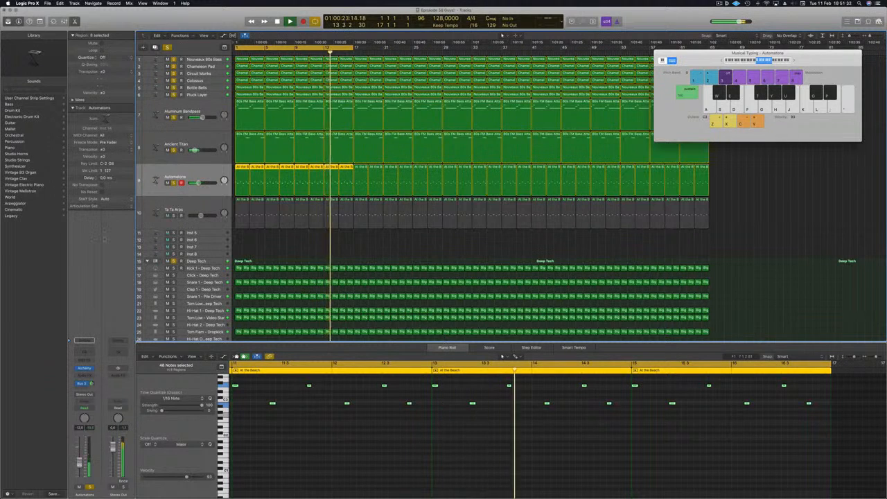
pyautogui.click(84, 352)
pyautogui.moveTo(84, 140); pyautogui.dragTo(206, 133)
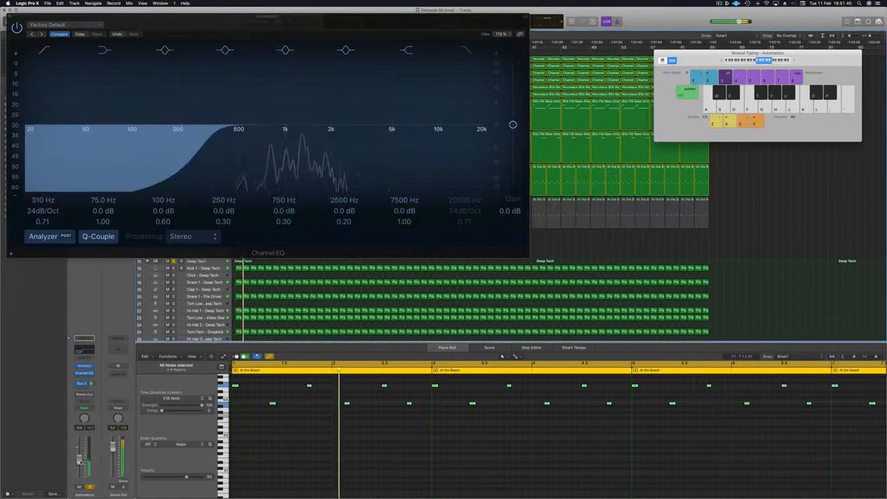
pyautogui.click(9, 17)
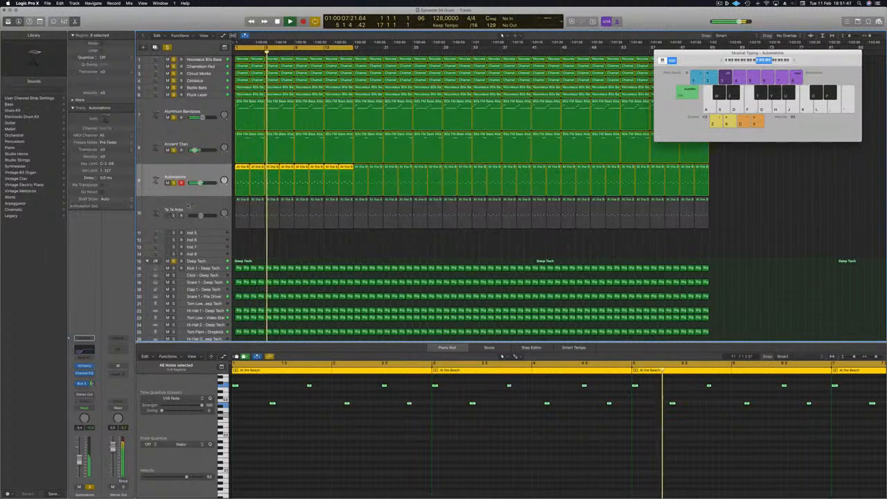
# Clear all track solos and insert a Channel EQ on the Ta Ta Arps track with the low cut at about 200 Hz.
pyautogui.press('Down')
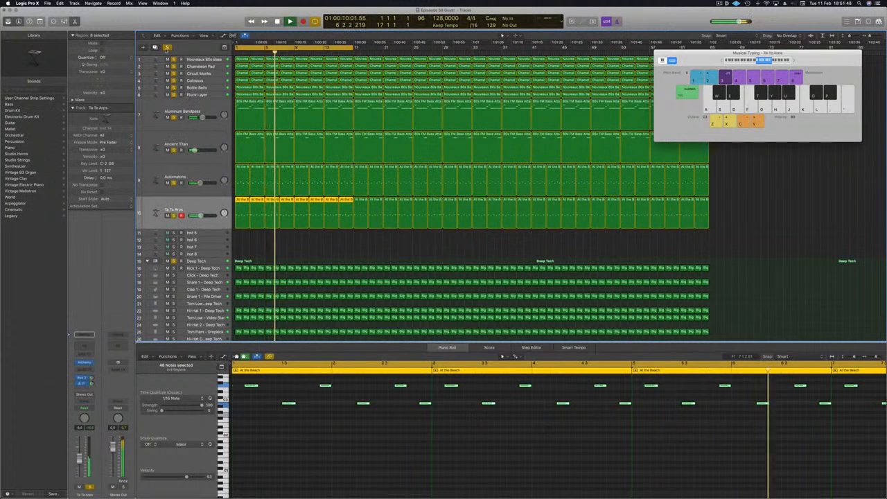
pyautogui.hotkey('ctrl', 's')
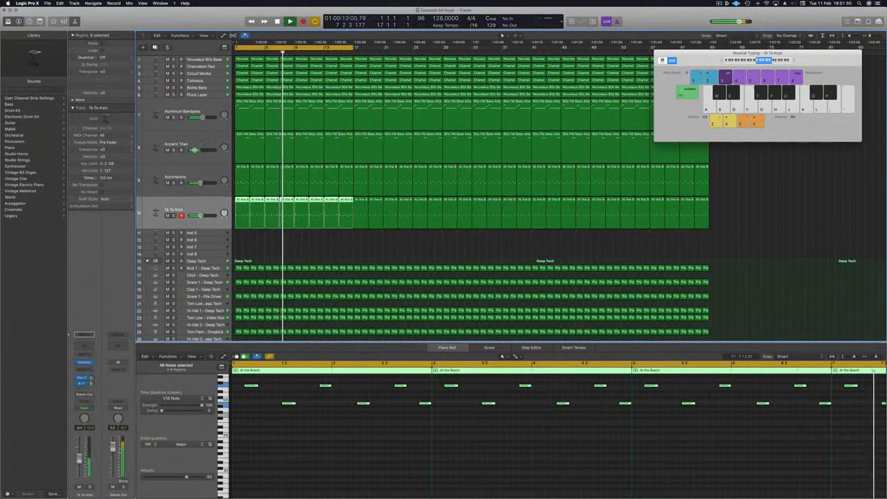
pyautogui.click(84, 335)
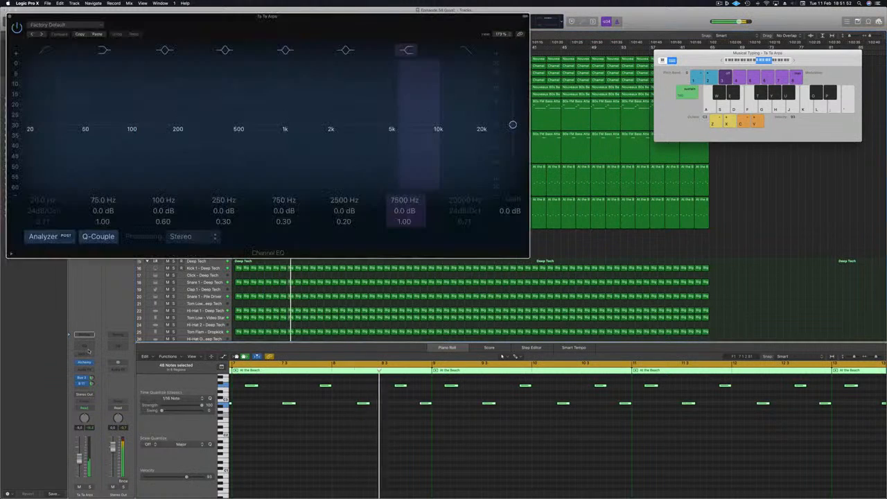
pyautogui.moveTo(108, 123); pyautogui.dragTo(173, 141)
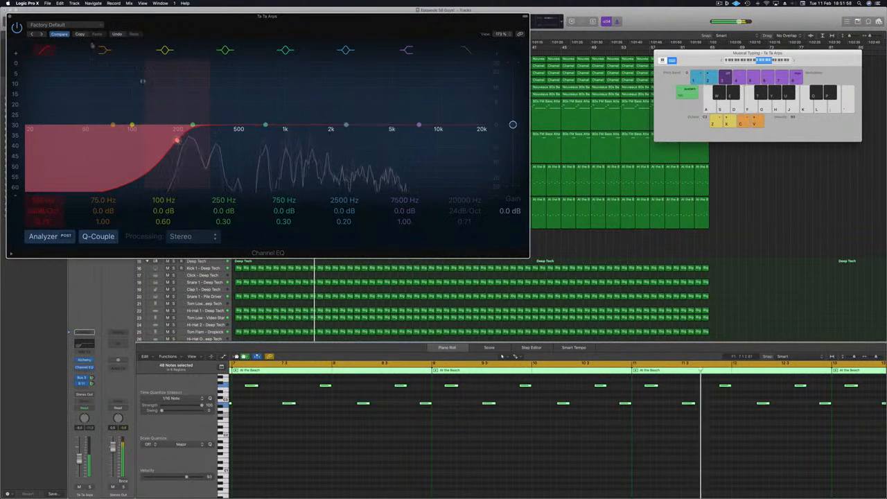
pyautogui.press('super+w')
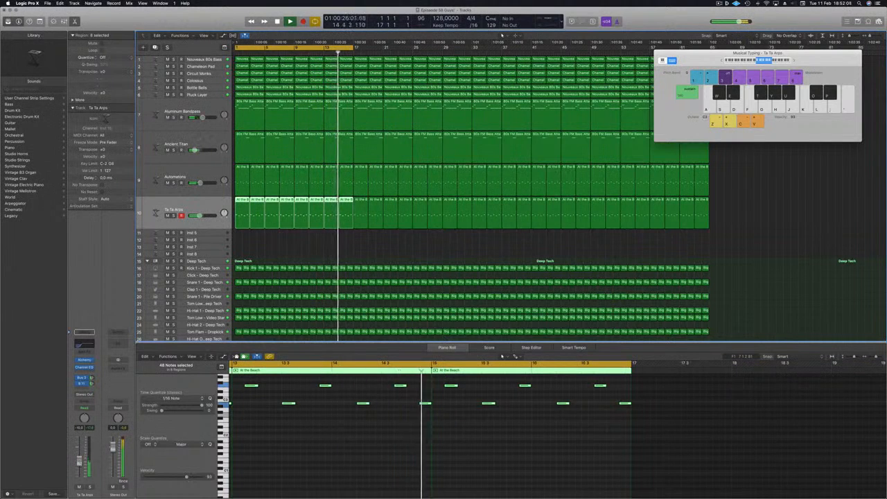
pyautogui.click(338, 256)
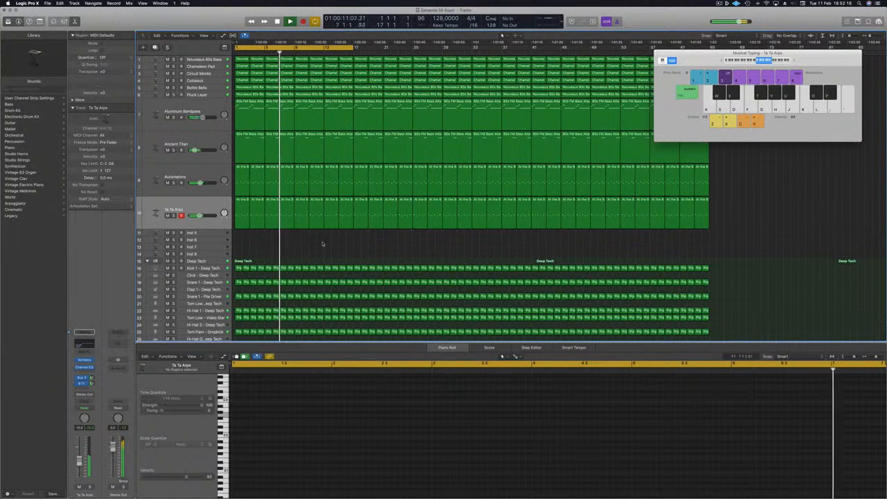
pyautogui.press('super+k')
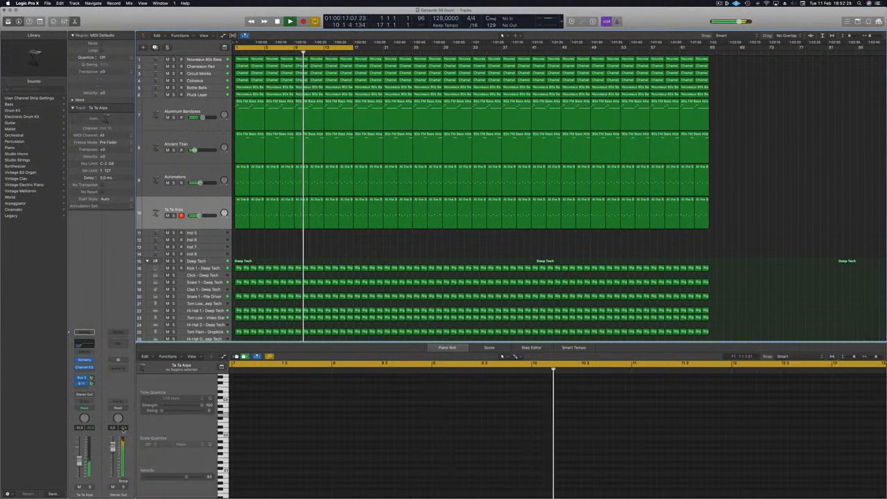
# Insert a stereo MultiMeter on the Stereo Out channel and position its analyzer window over the arrangement during playback.
pyautogui.click(119, 369)
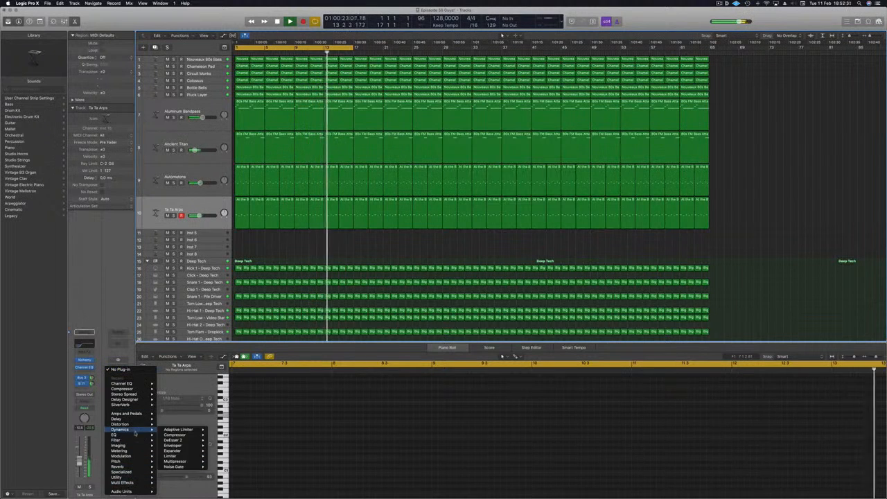
pyautogui.moveTo(138, 460)
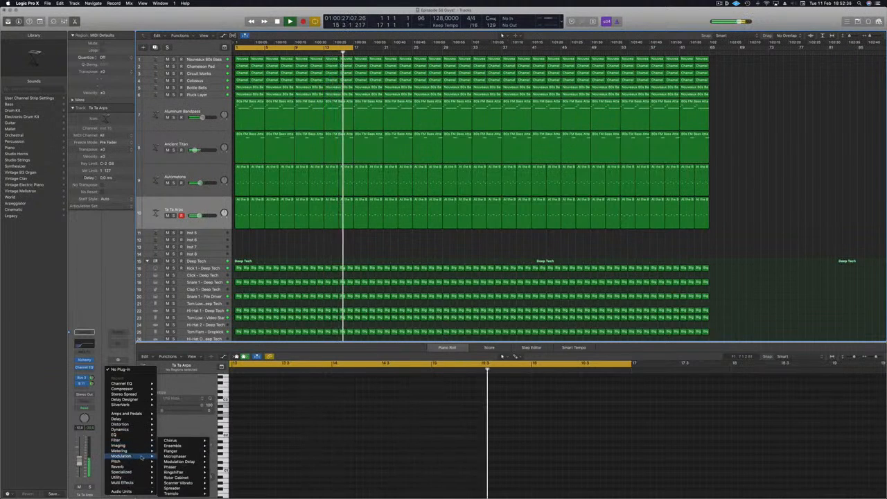
pyautogui.moveTo(137, 483)
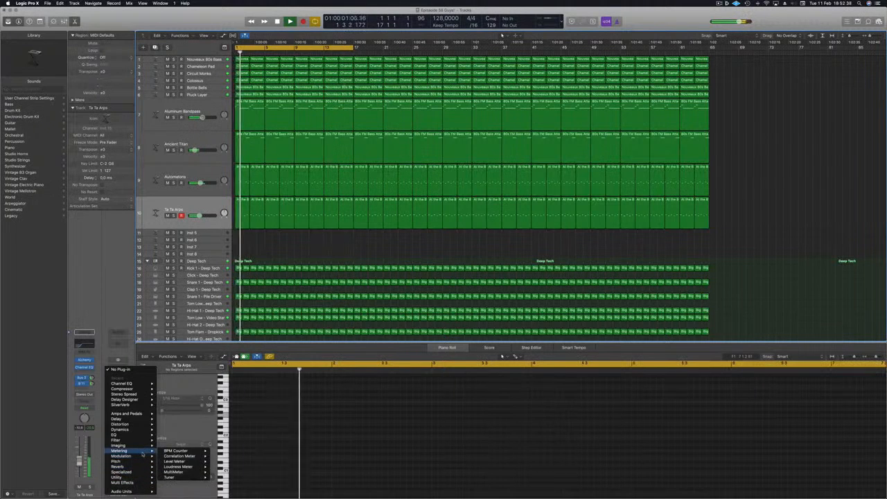
pyautogui.moveTo(177, 472)
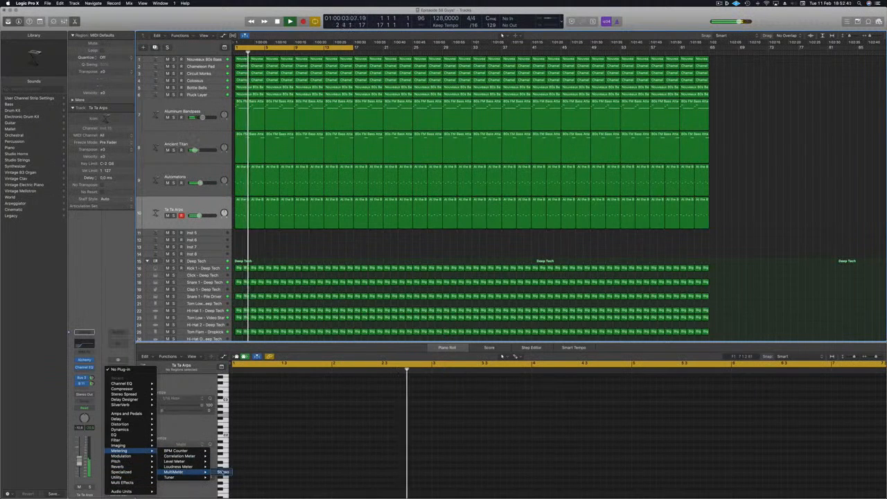
pyautogui.click(223, 472)
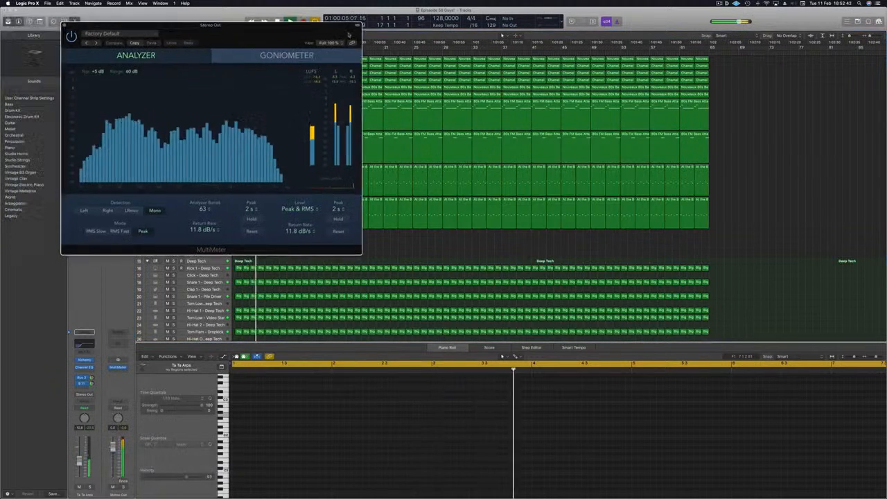
pyautogui.moveTo(267, 32); pyautogui.dragTo(626, 70)
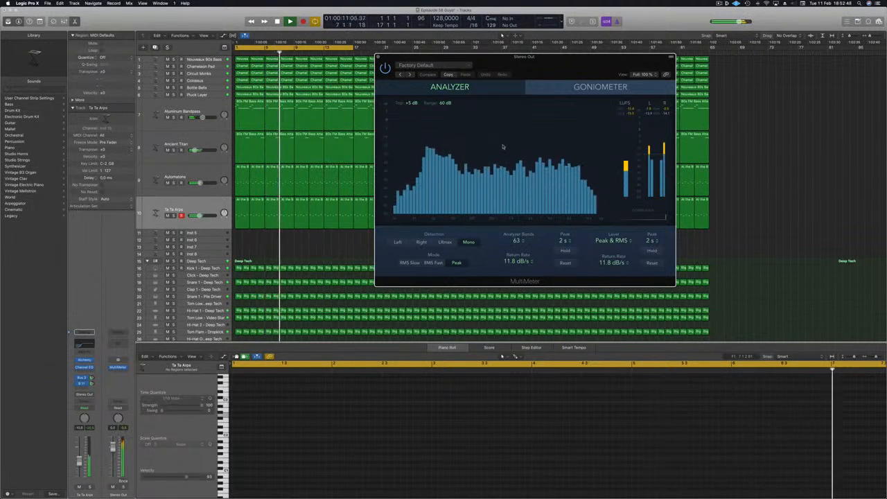
pyautogui.moveTo(468, 88); pyautogui.dragTo(524, 84)
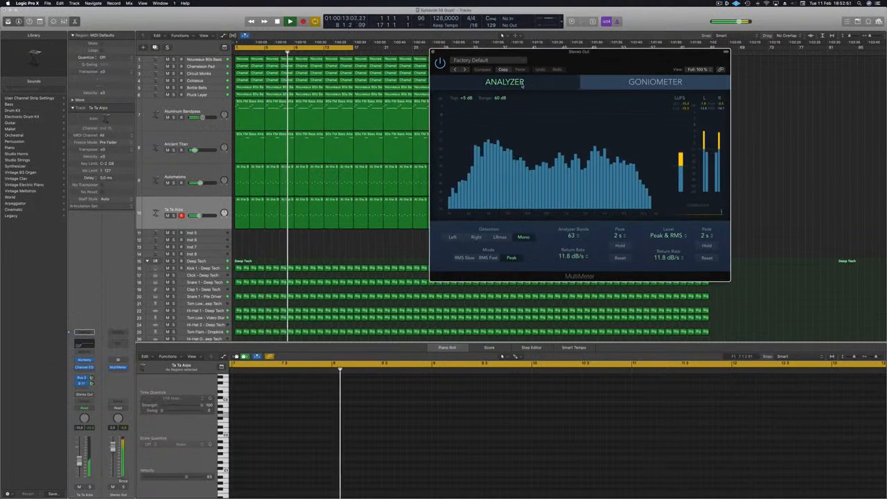
pyautogui.moveTo(623, 74); pyautogui.dragTo(634, 92)
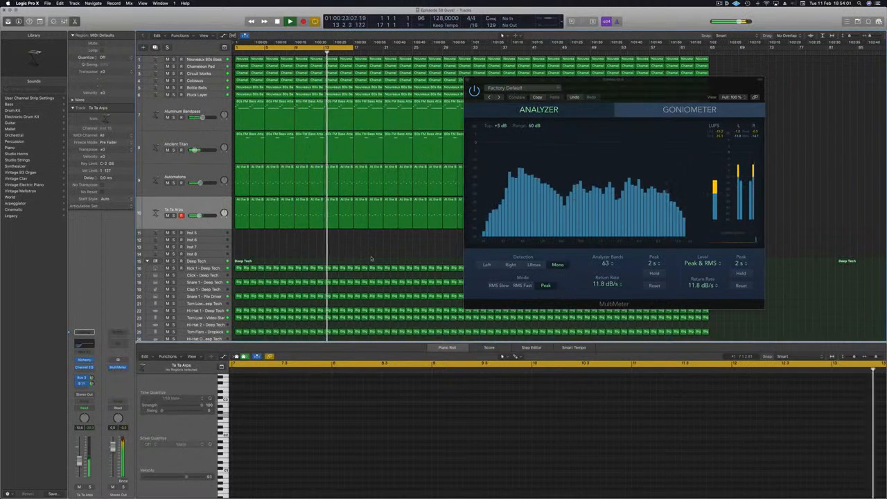
pyautogui.click(719, 3)
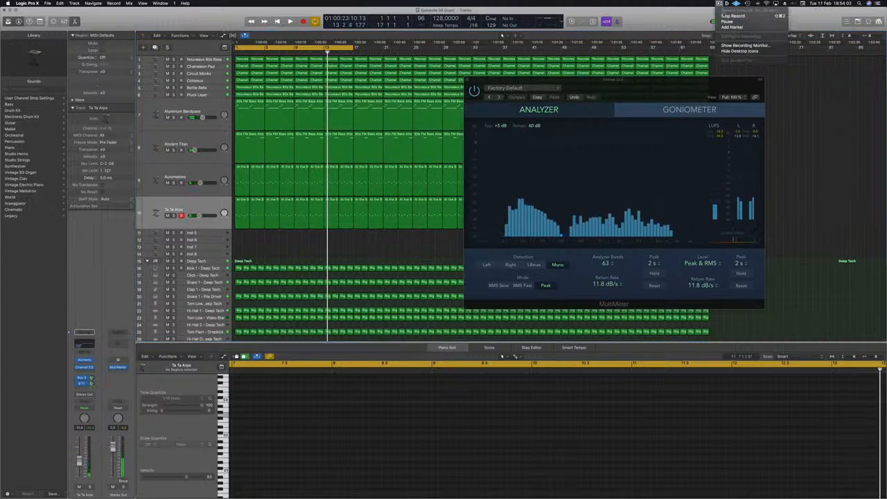
pyautogui.click(727, 15)
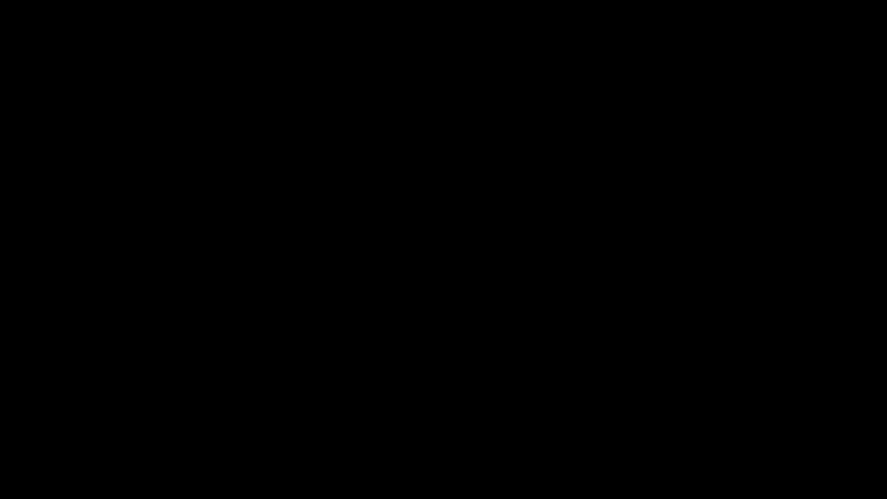